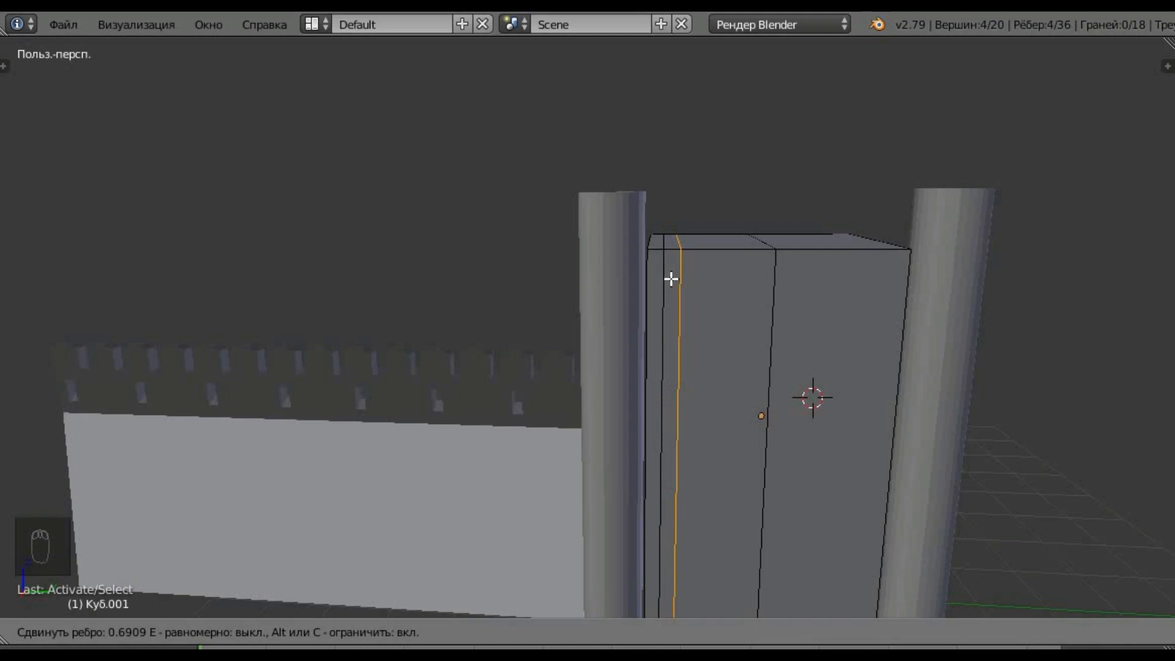
# Place two vertical loop cuts on the gate block beside the column adjoining the wall, sliding them to about 0.69 and 0.60.
pyautogui.click(671, 279)
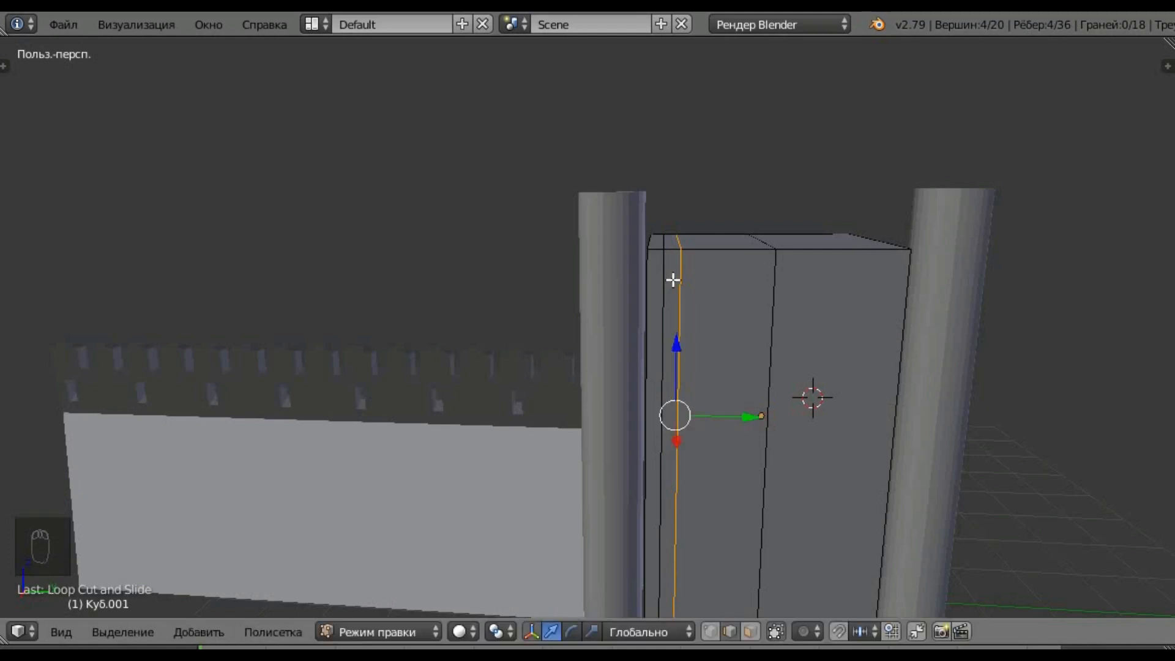
pyautogui.hotkey('ctrl', 'r')
pyautogui.click(710, 267)
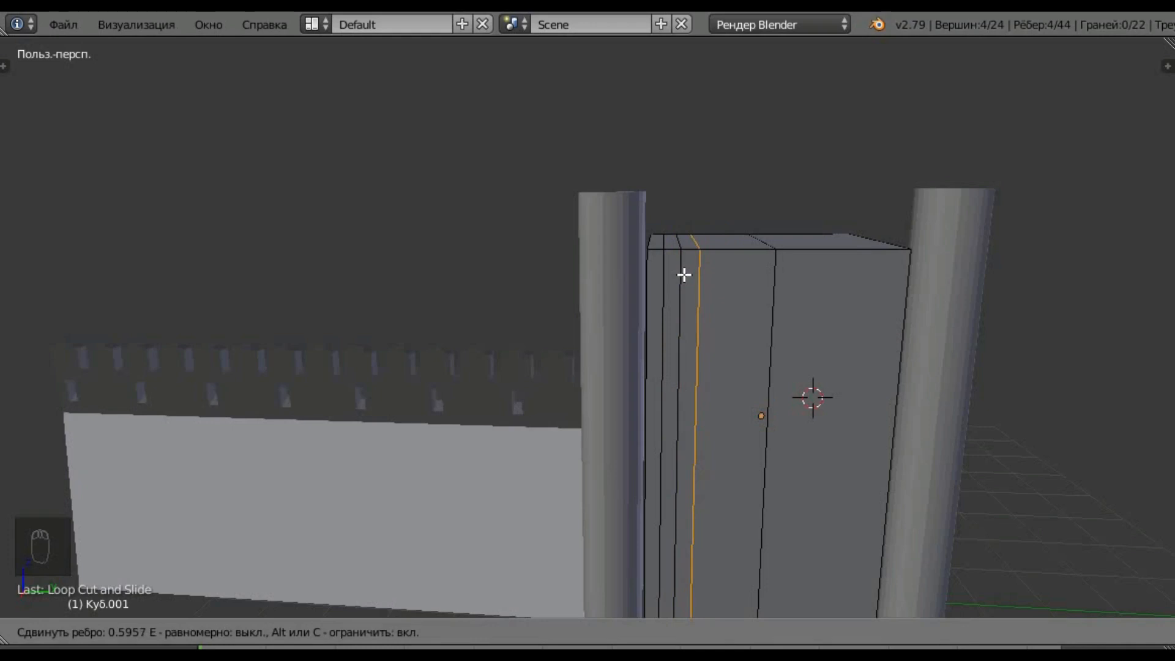
pyautogui.click(683, 274)
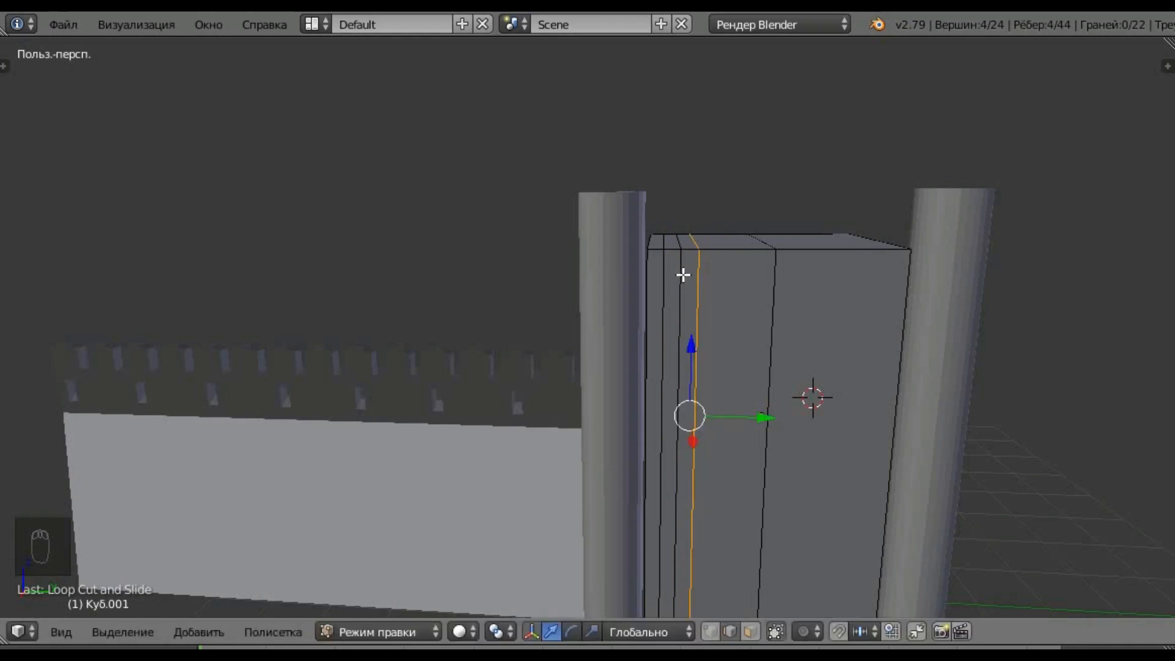
# Add a horizontal loop cut across the gate block and slide it up to the upper part, below the top edge.
pyautogui.rightClick(730, 348)
pyautogui.scroll(-4, 736, 351)
pyautogui.scroll(-3, 729, 351)
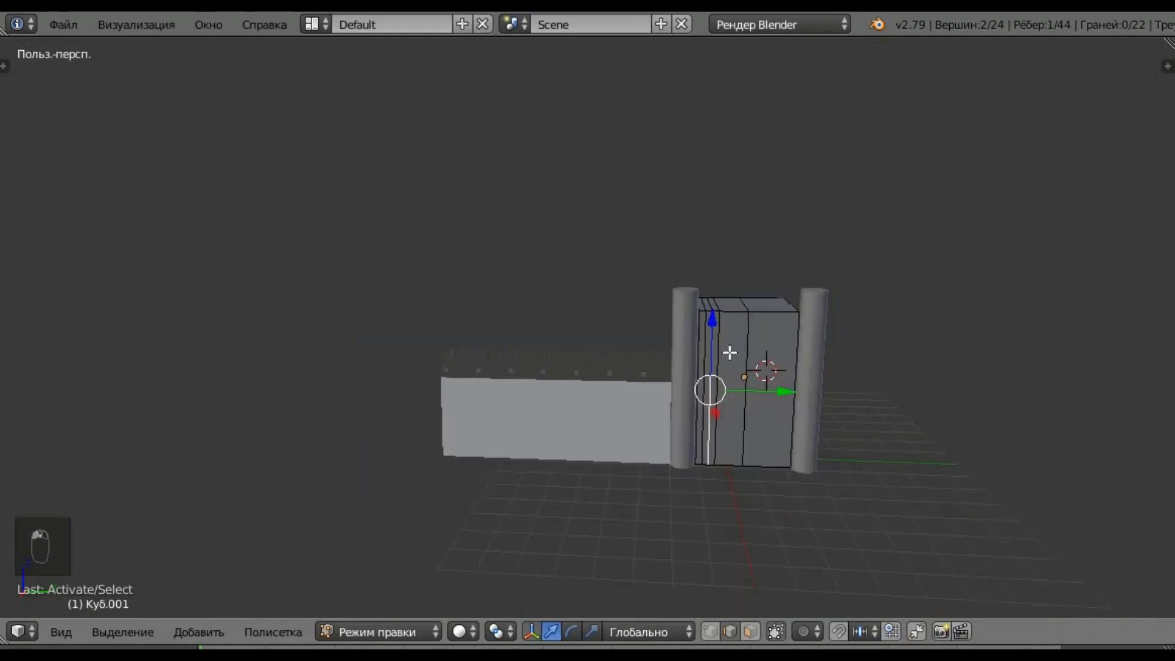
pyautogui.scroll(4, 766, 356)
pyautogui.moveTo(748, 327); pyautogui.dragTo(741, 317, button='middle')
pyautogui.scroll(4, 664, 308)
pyautogui.scroll(-2, 669, 294)
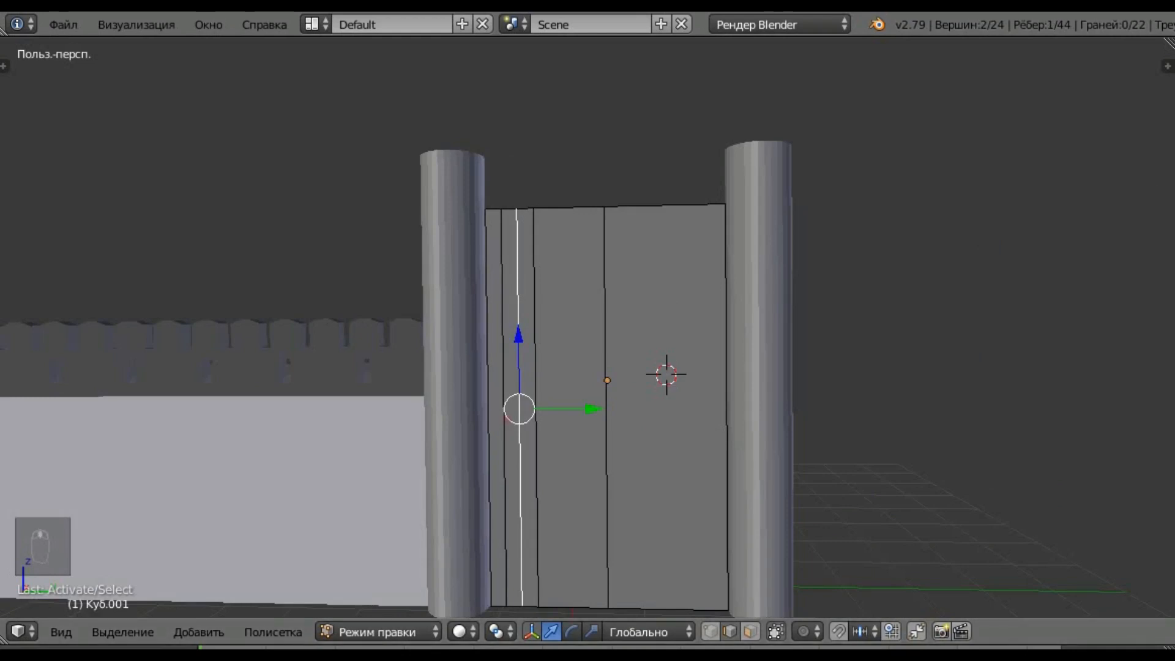
pyautogui.click(565, 289)
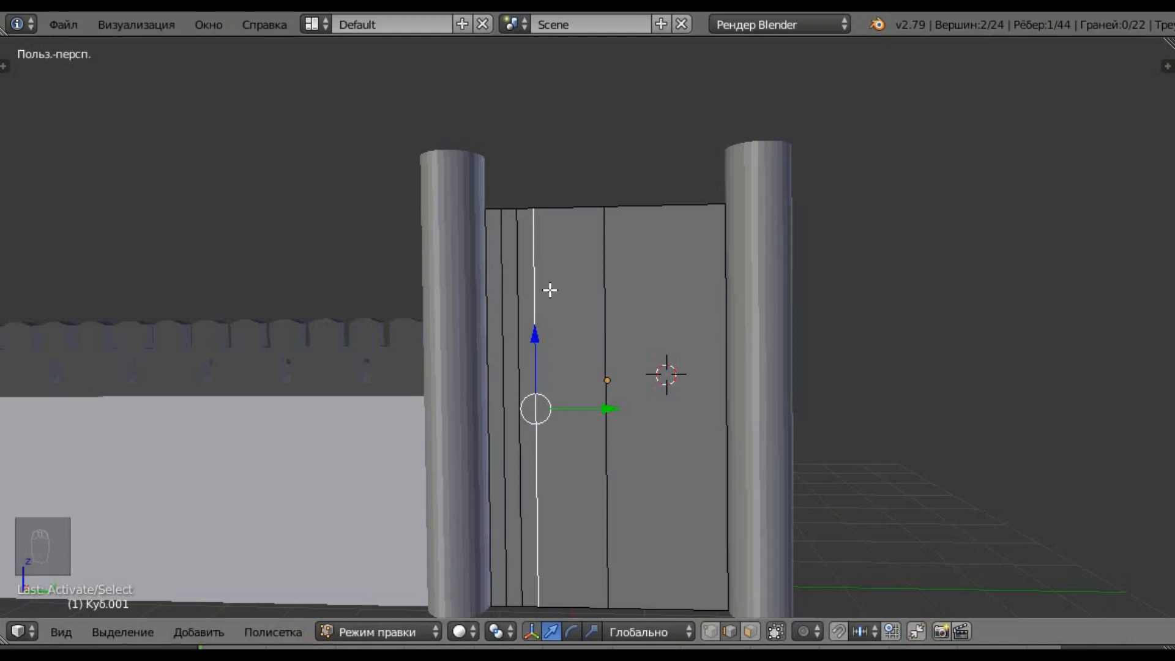
pyautogui.hotkey('ctrl', 'r')
pyautogui.click(549, 290)
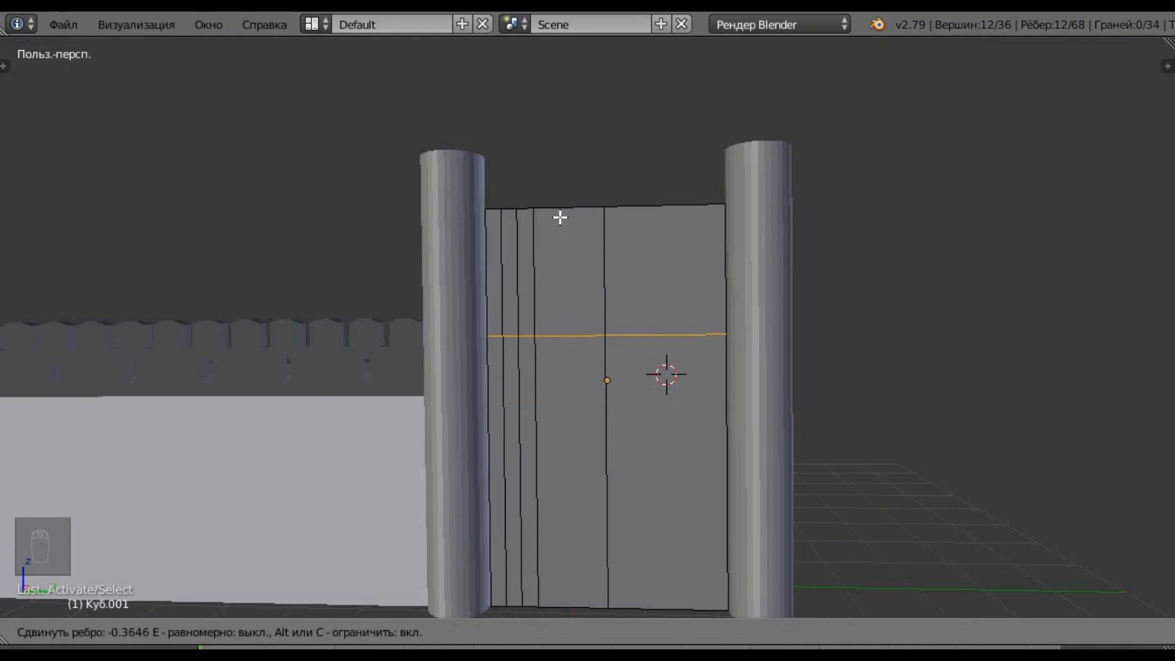
pyautogui.click(577, 154)
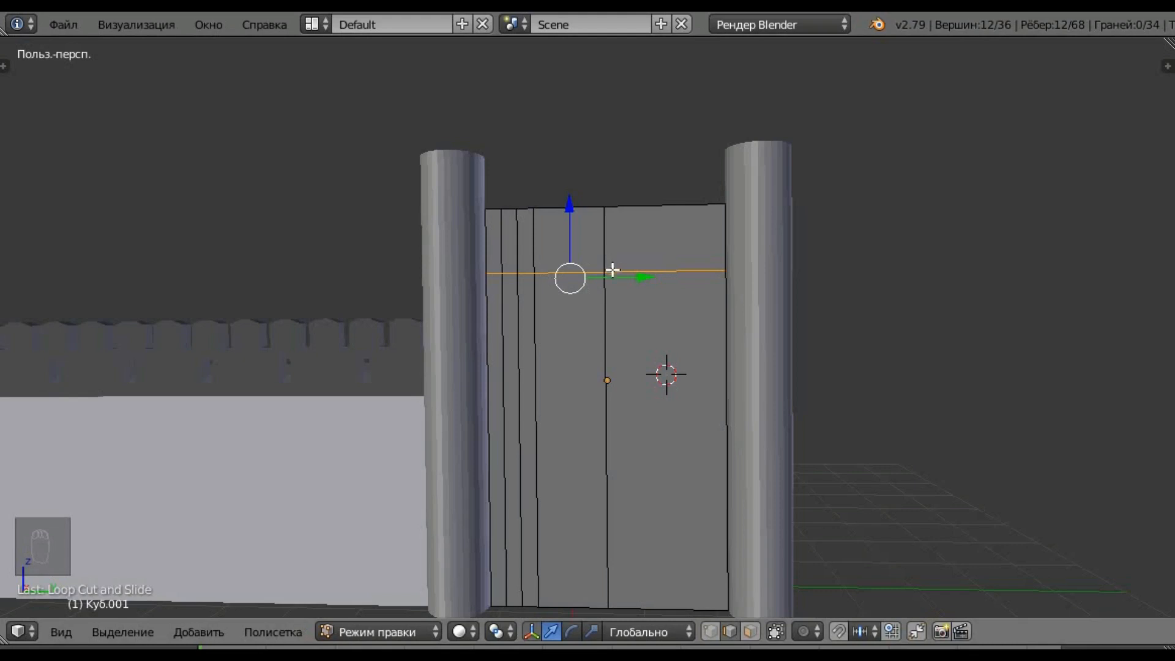
# Add two more horizontal loop cuts closely above the first one, sliding them to about 0.59 and 0.65.
pyautogui.hotkey('ctrl', 'r')
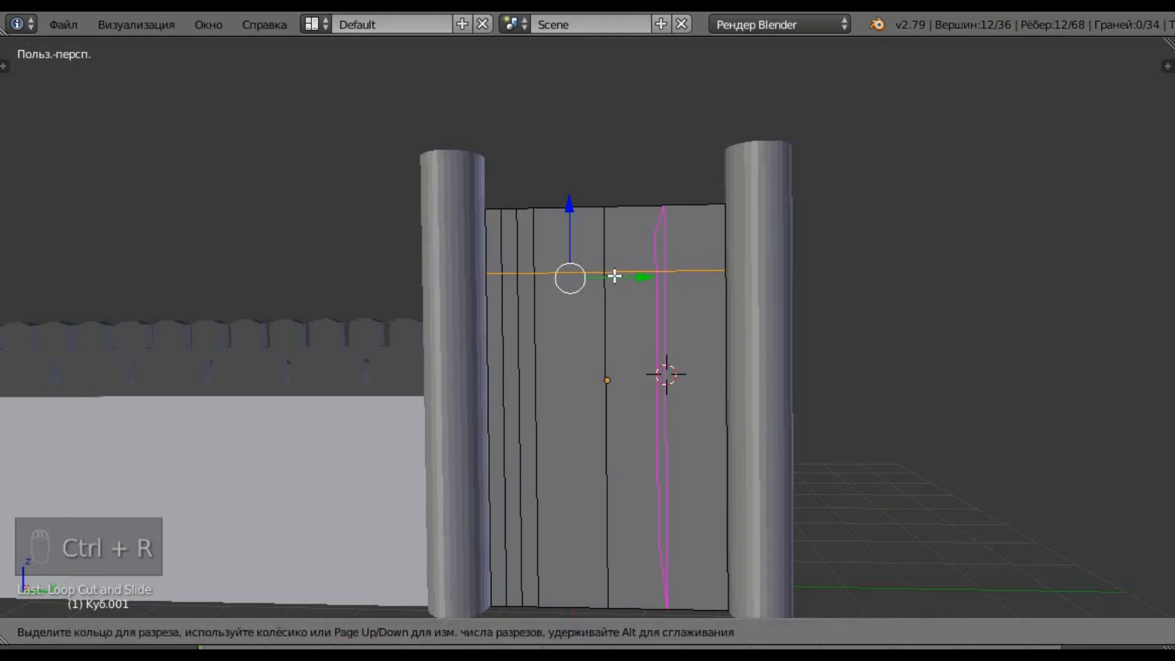
pyautogui.click(599, 246)
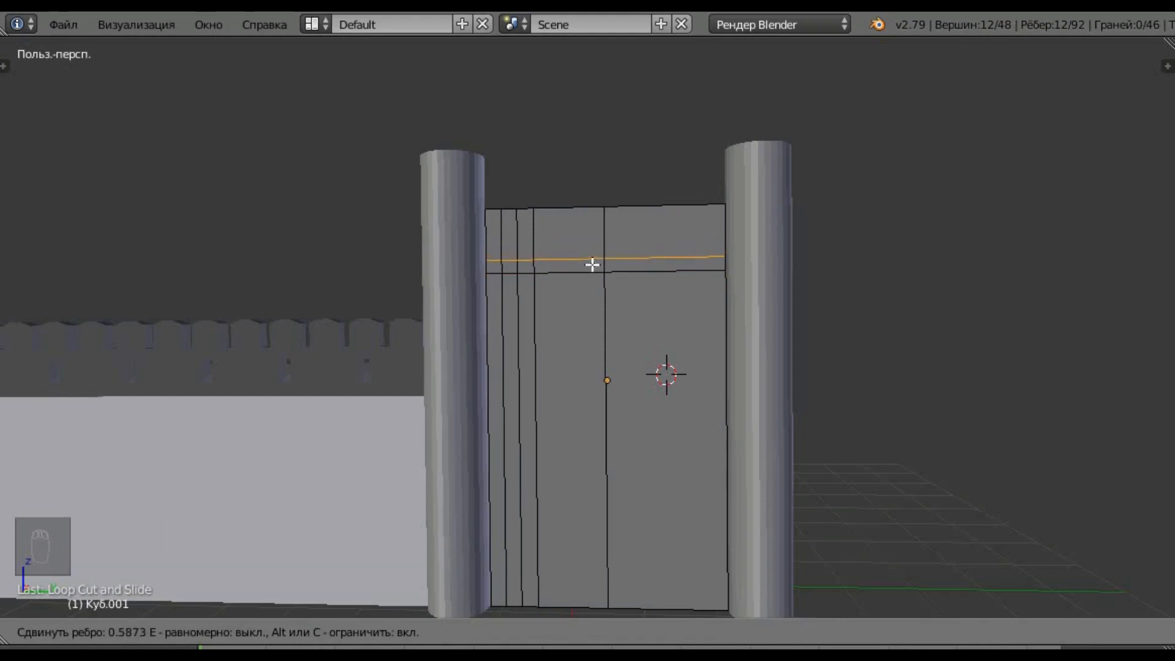
pyautogui.click(593, 265)
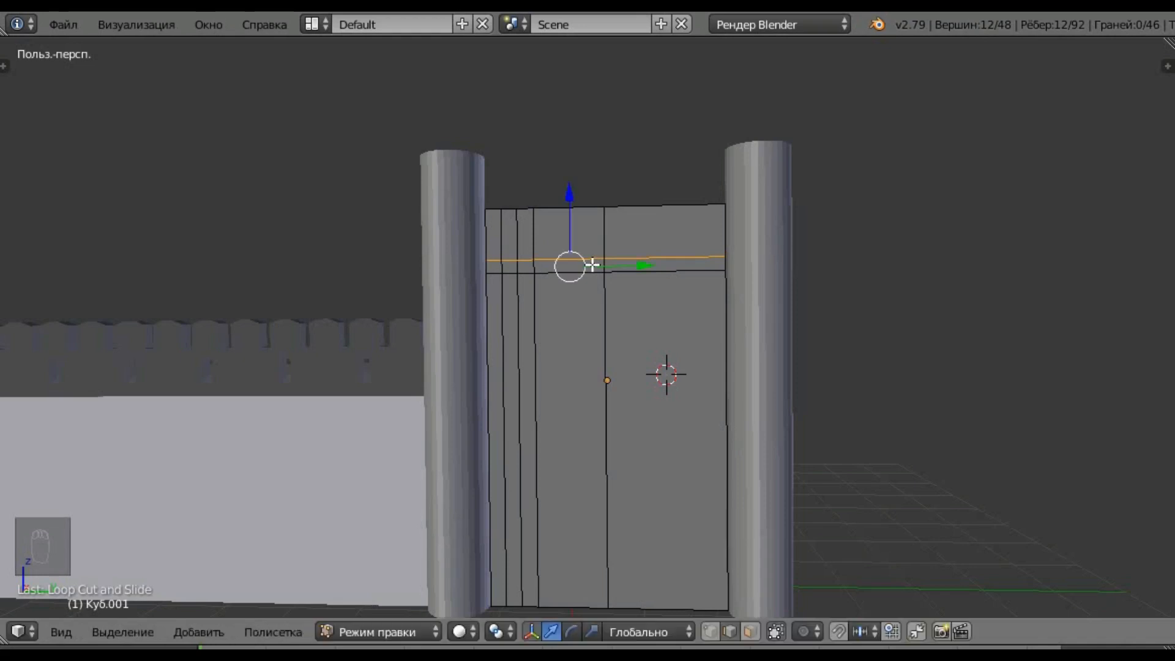
pyautogui.hotkey('ctrl', 'r')
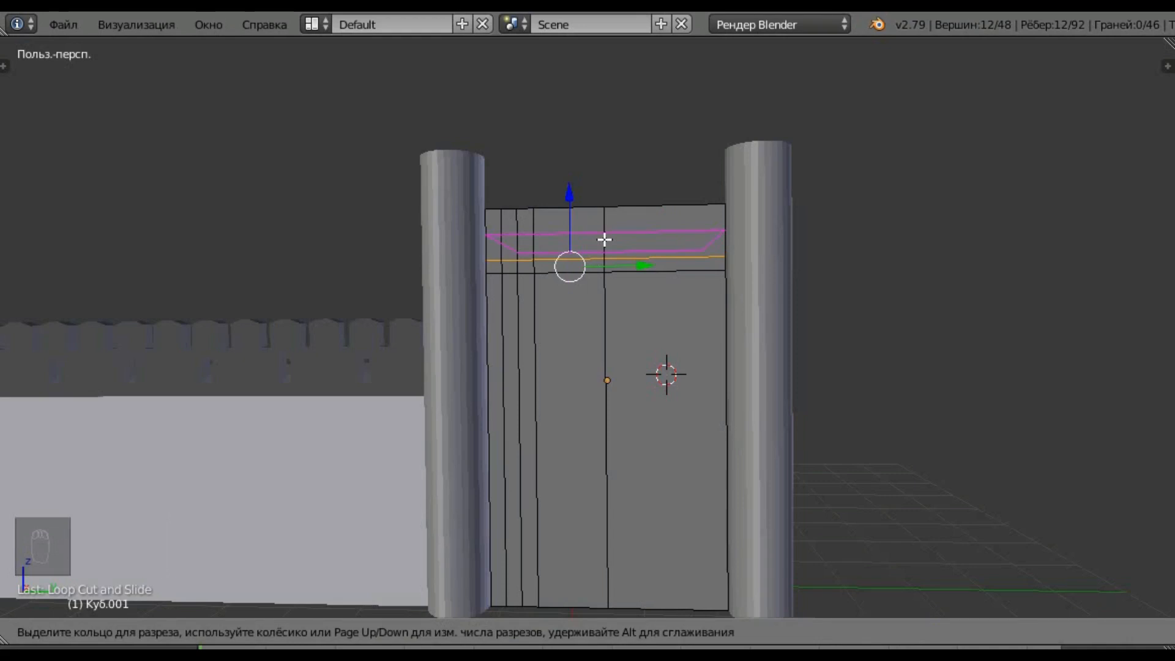
pyautogui.click(605, 239)
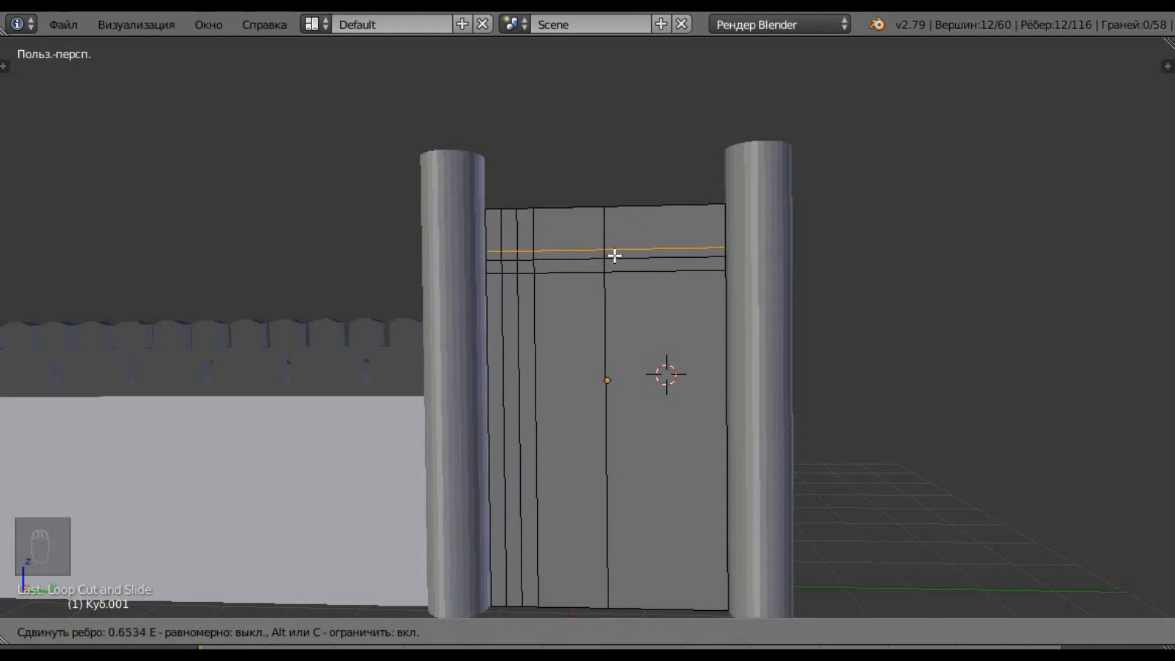
pyautogui.click(614, 256)
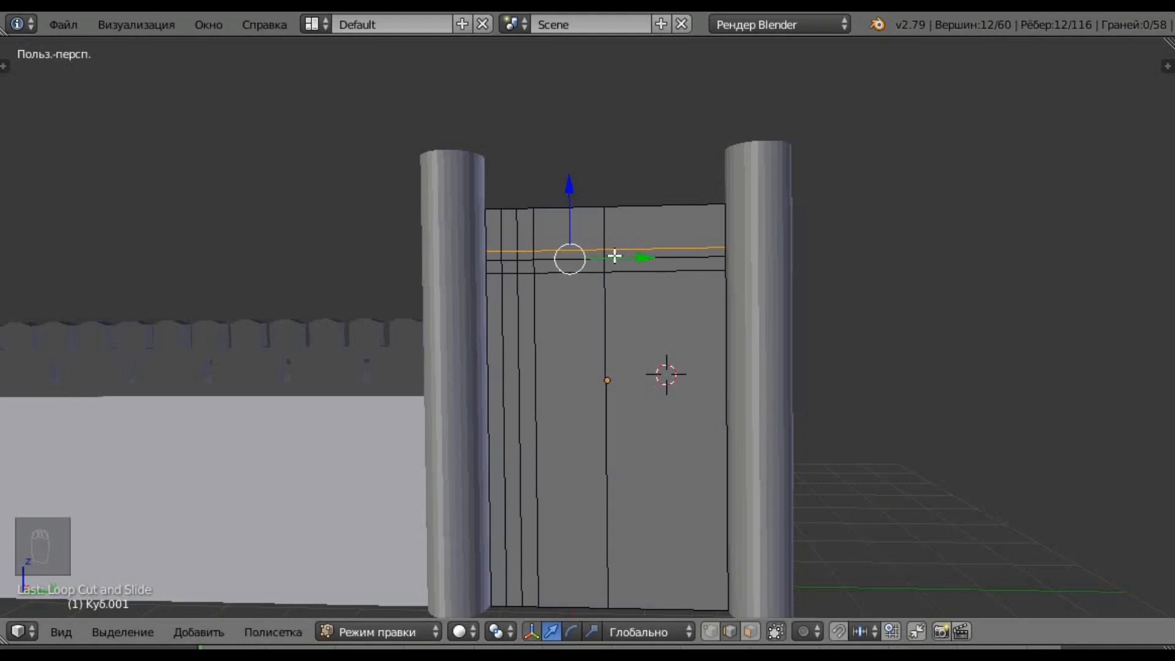
pyautogui.scroll(2, 619, 239)
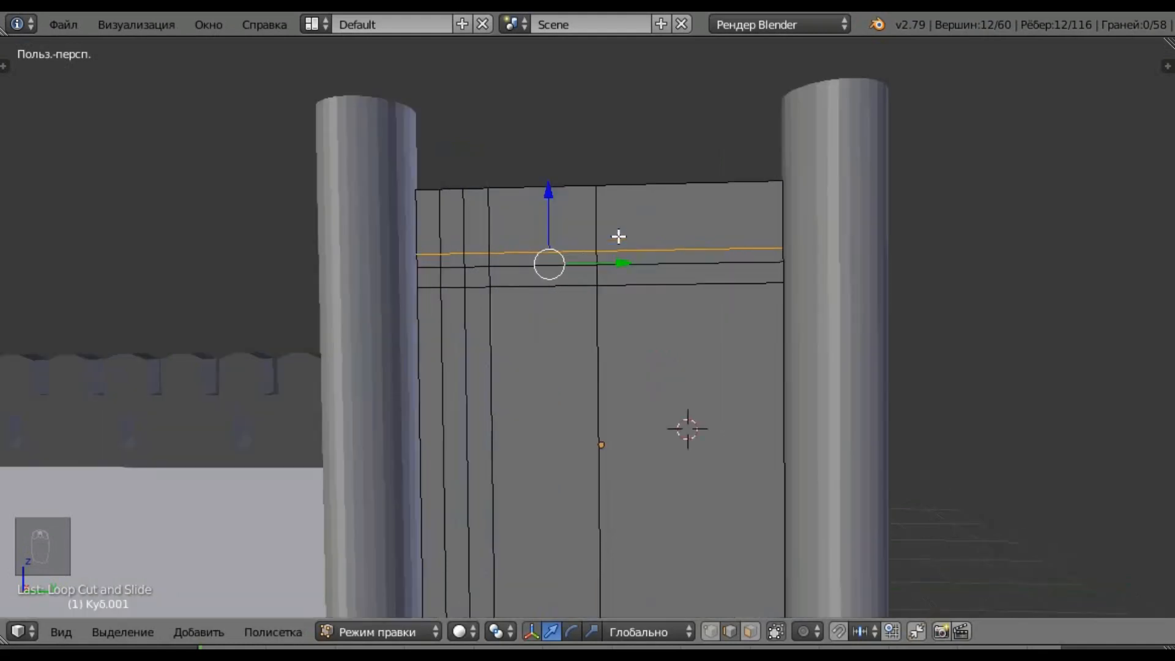
pyautogui.scroll(8, 618, 236)
pyautogui.scroll(-10, 625, 265)
pyautogui.scroll(3, 608, 220)
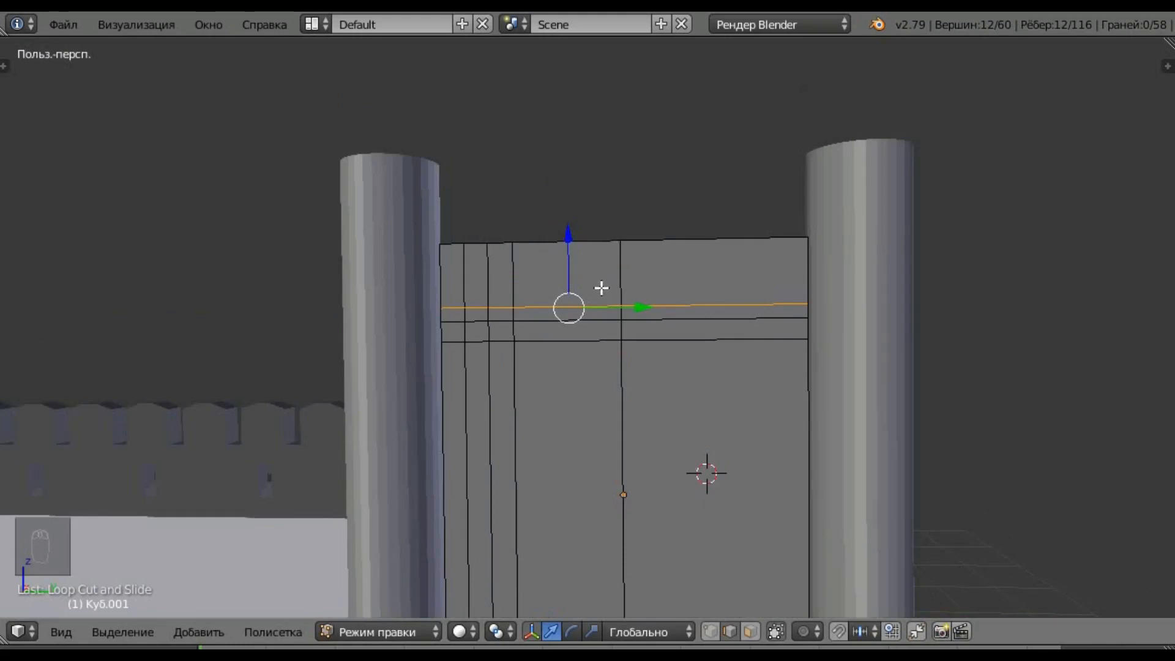
pyautogui.scroll(-5, 604, 270)
pyautogui.scroll(6, 608, 304)
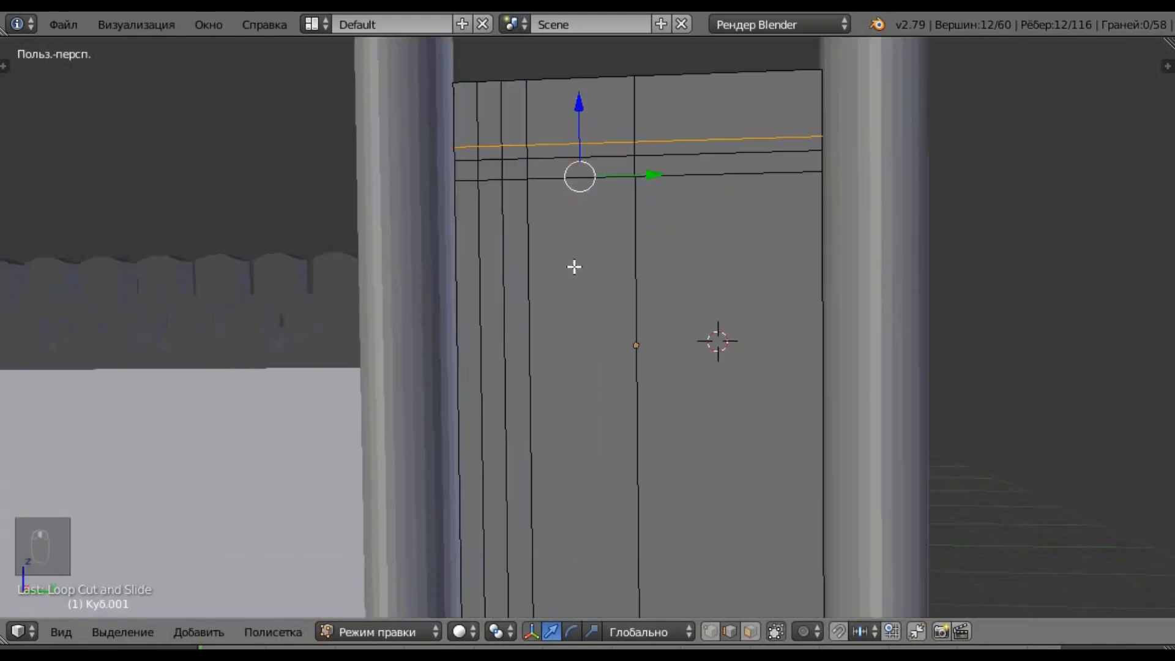
pyautogui.scroll(-5, 590, 257)
pyautogui.scroll(3, 593, 255)
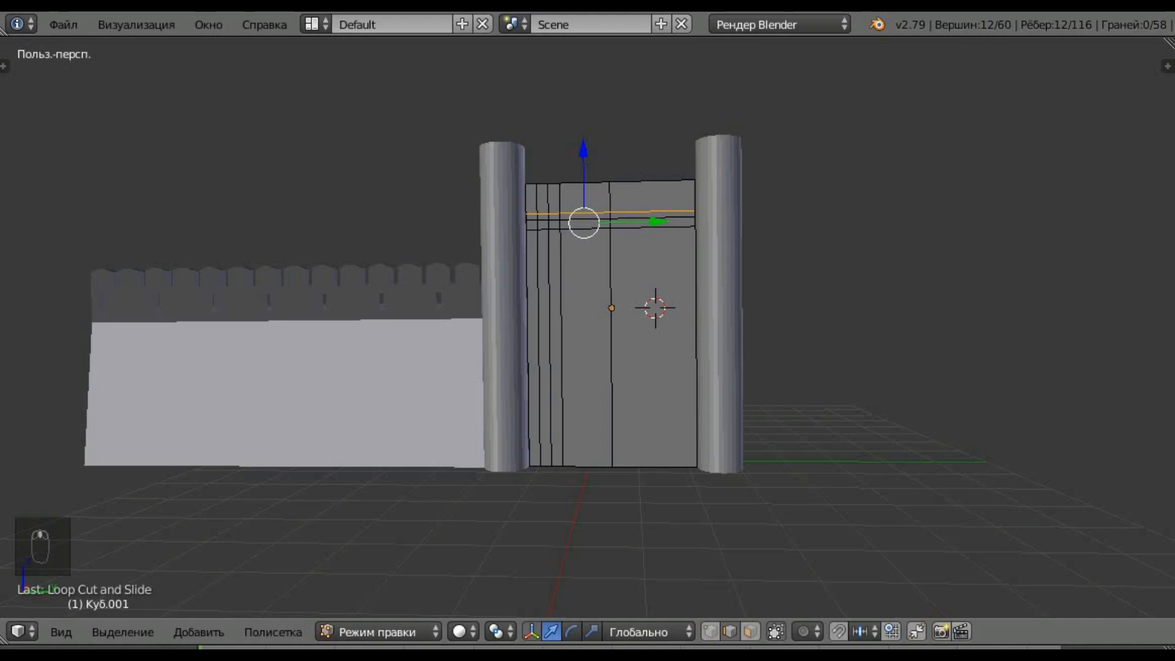
# Add a horizontal loop cut across the tall lower section of the gate block and slide it close to the base.
pyautogui.rightClick(638, 409)
pyautogui.hotkey('ctrl', 'r')
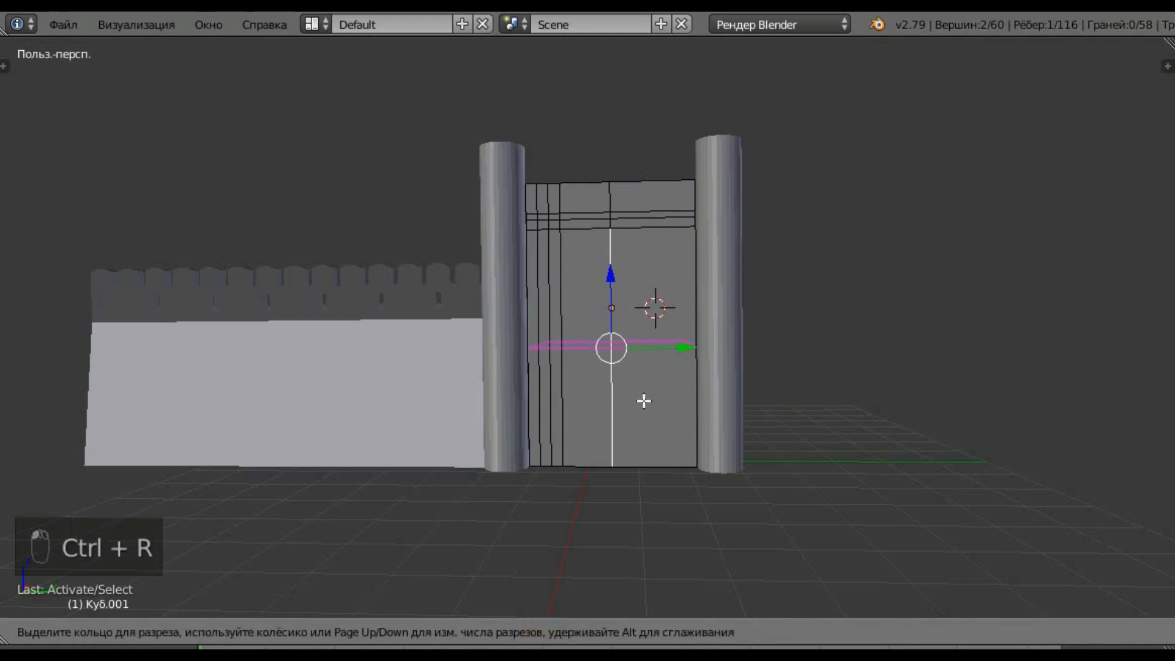
pyautogui.click(632, 411)
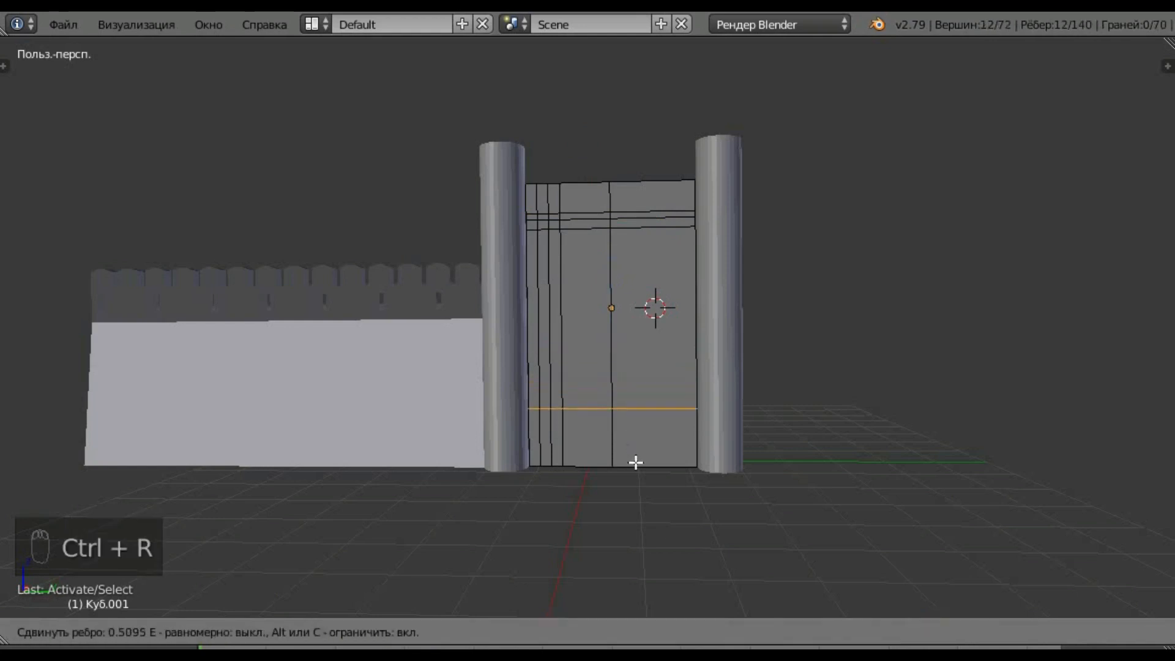
pyautogui.click(652, 493)
pyautogui.scroll(-2, 664, 419)
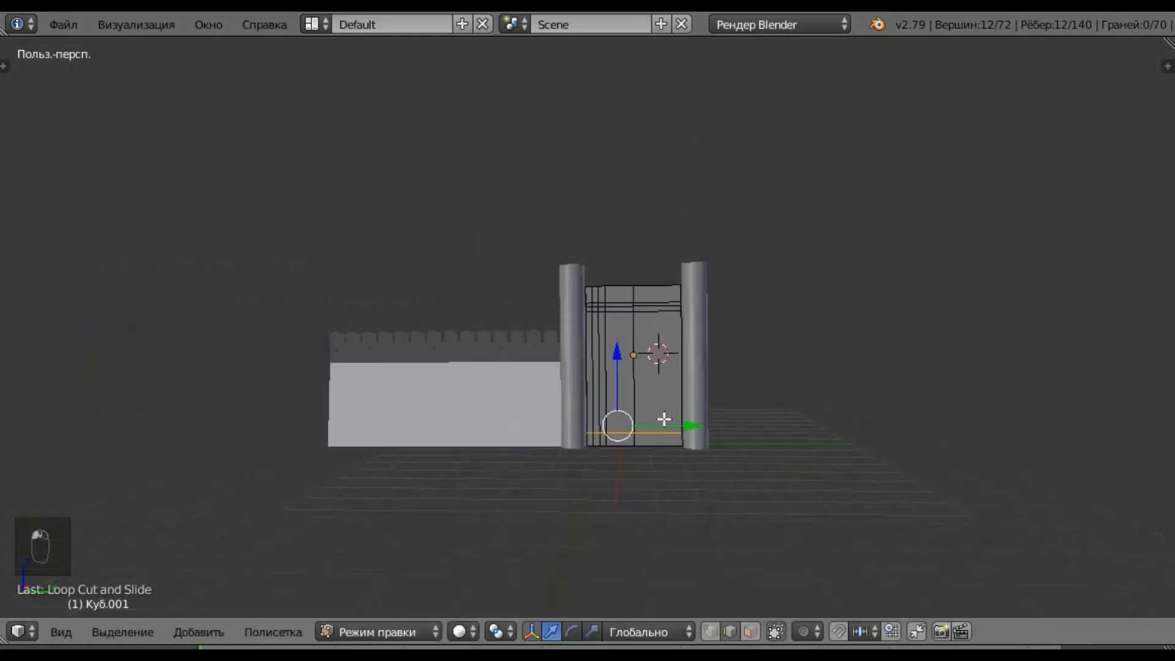
pyautogui.scroll(6, 619, 348)
pyautogui.scroll(-2, 637, 368)
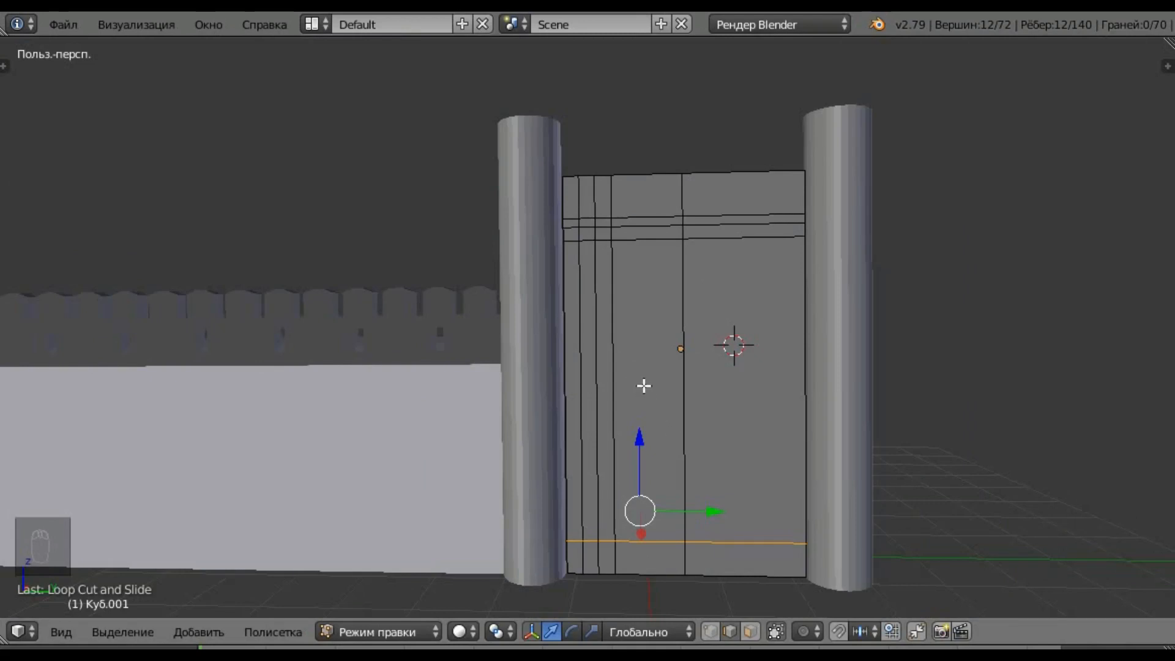
# Switch to face selection and select the tall narrow face, second from the column adjoining the wall.
pyautogui.moveTo(644, 386); pyautogui.dragTo(673, 402, button='middle')
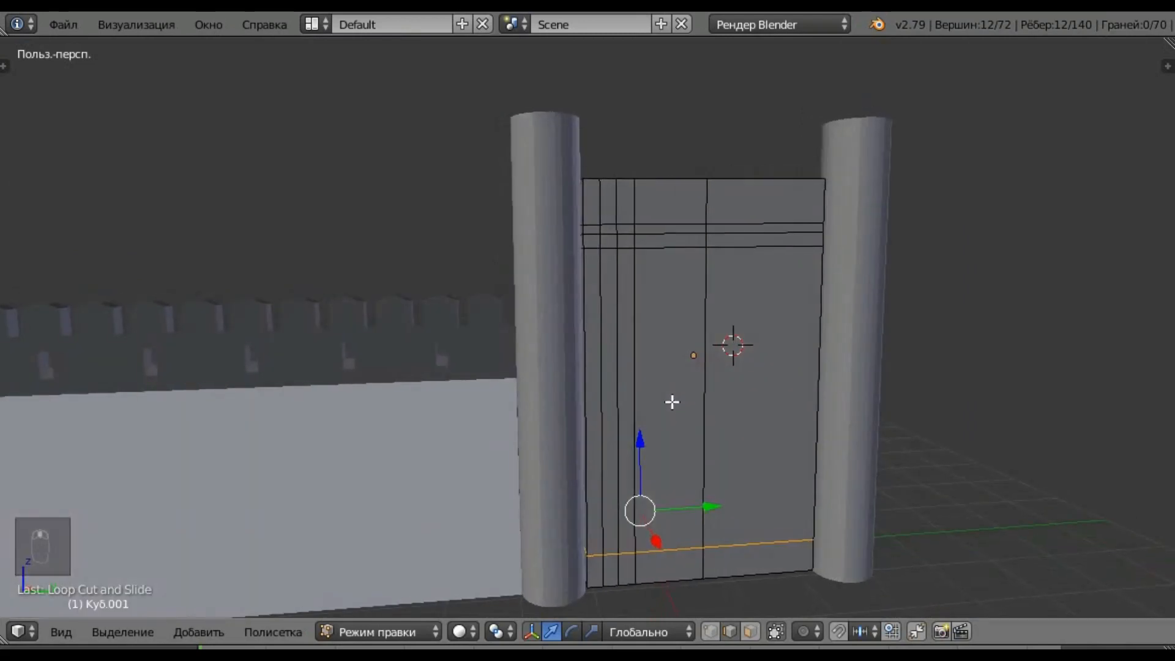
pyautogui.click(751, 631)
pyautogui.rightClick(610, 403)
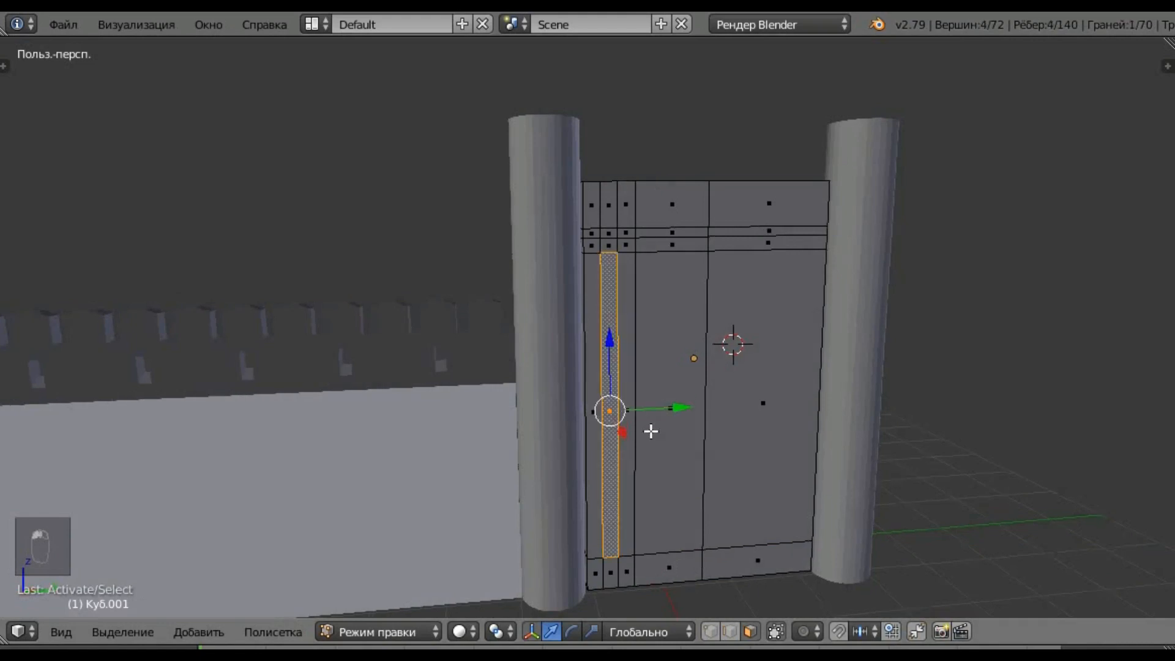
pyautogui.moveTo(650, 432); pyautogui.dragTo(655, 433, button='middle')
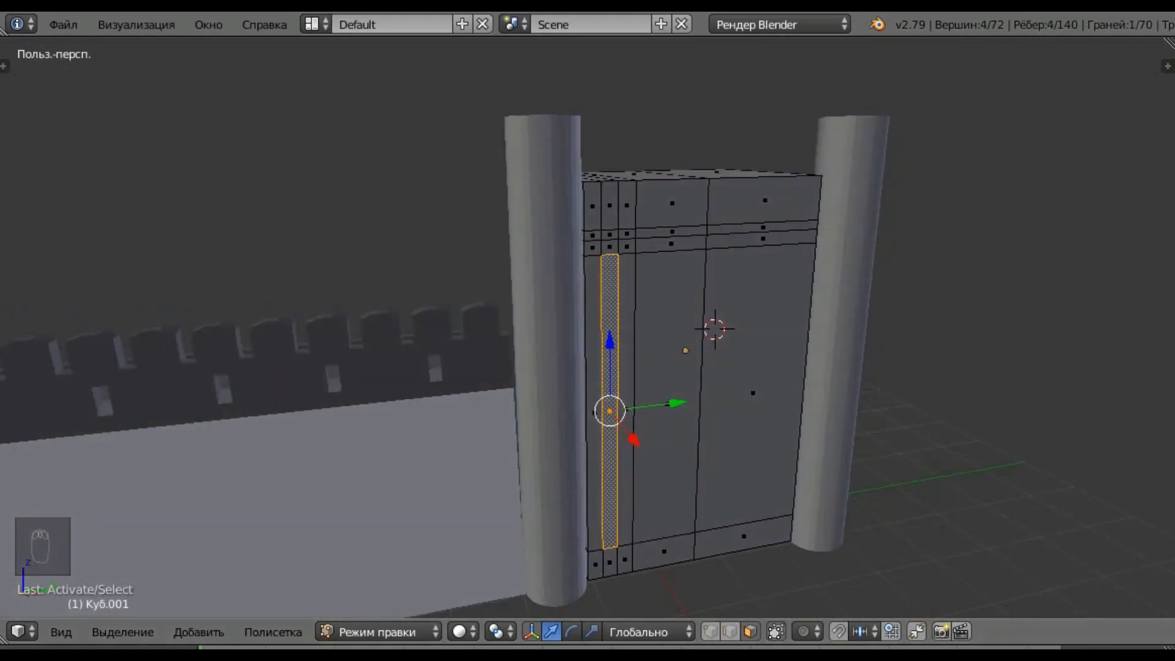
pyautogui.click(634, 439)
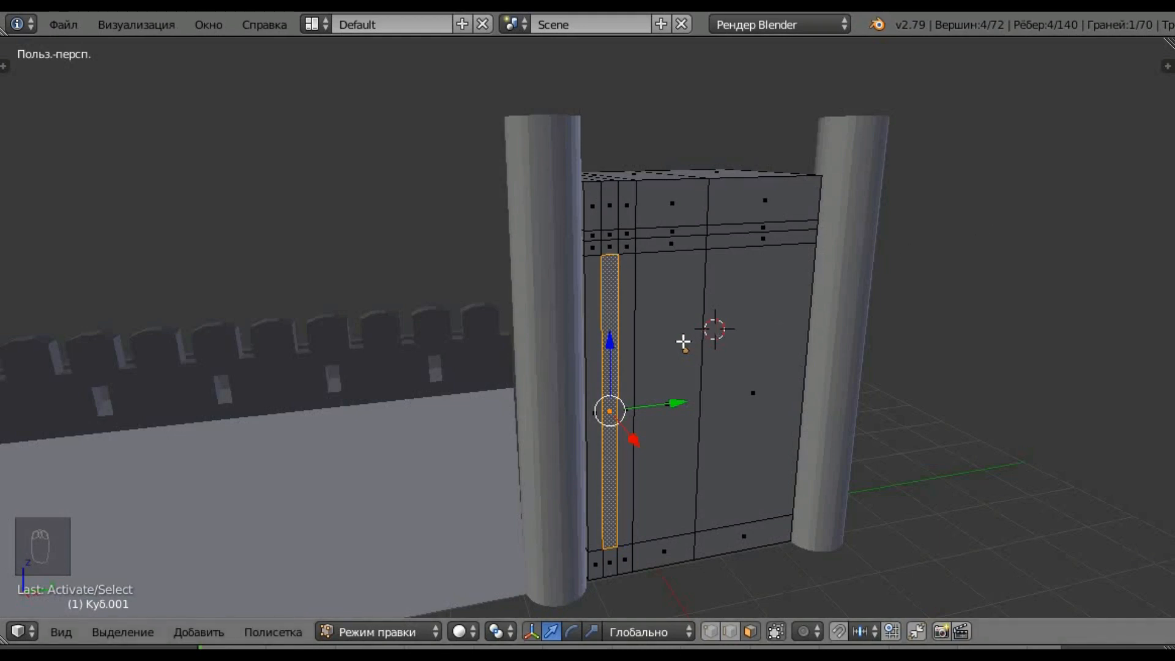
pyautogui.moveTo(748, 408); pyautogui.dragTo(755, 410, button='middle')
pyautogui.scroll(7, 636, 263)
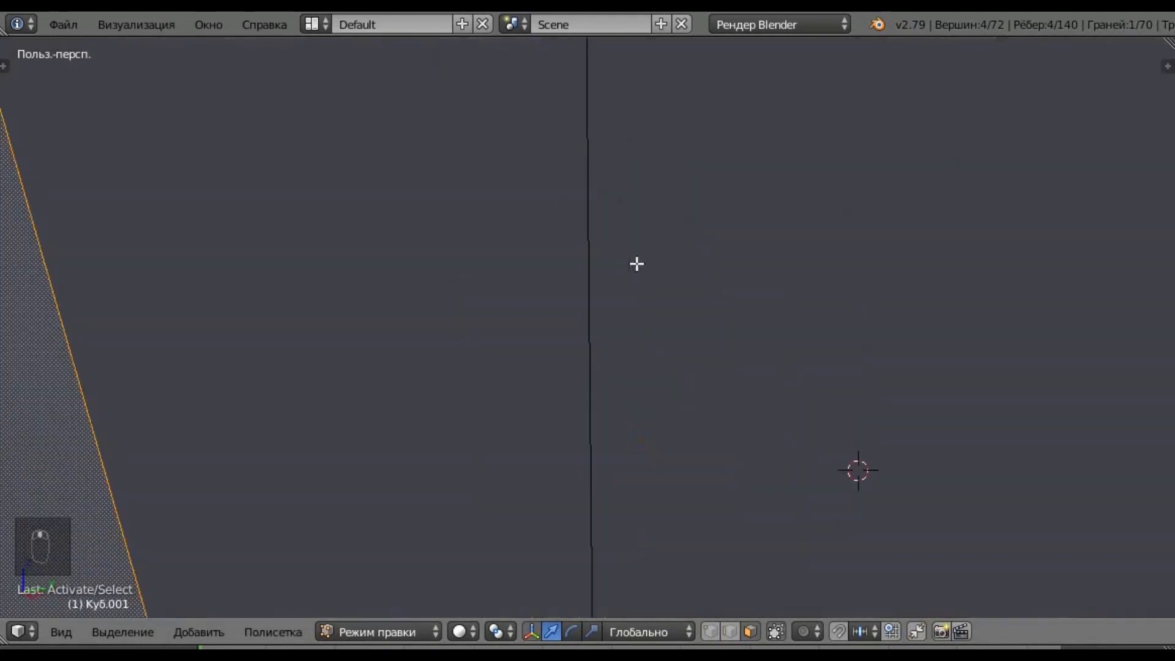
pyautogui.scroll(-5, 653, 287)
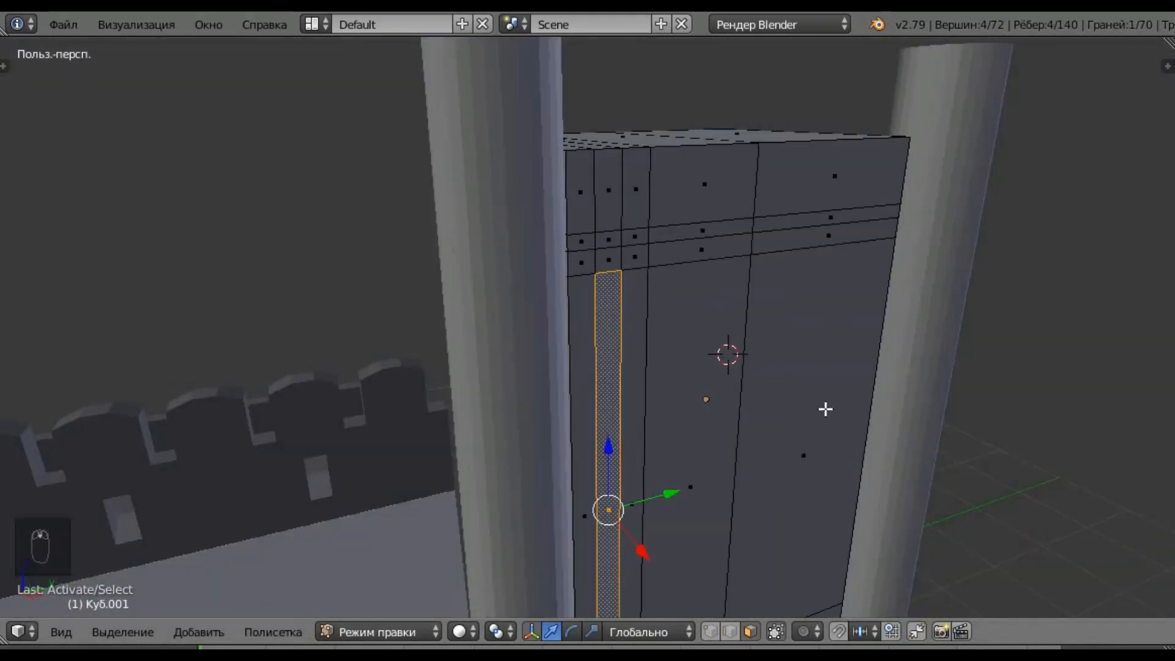
# Try to extrude the tall narrow face about 0.14 inward along the global X axis.
pyautogui.press('e')
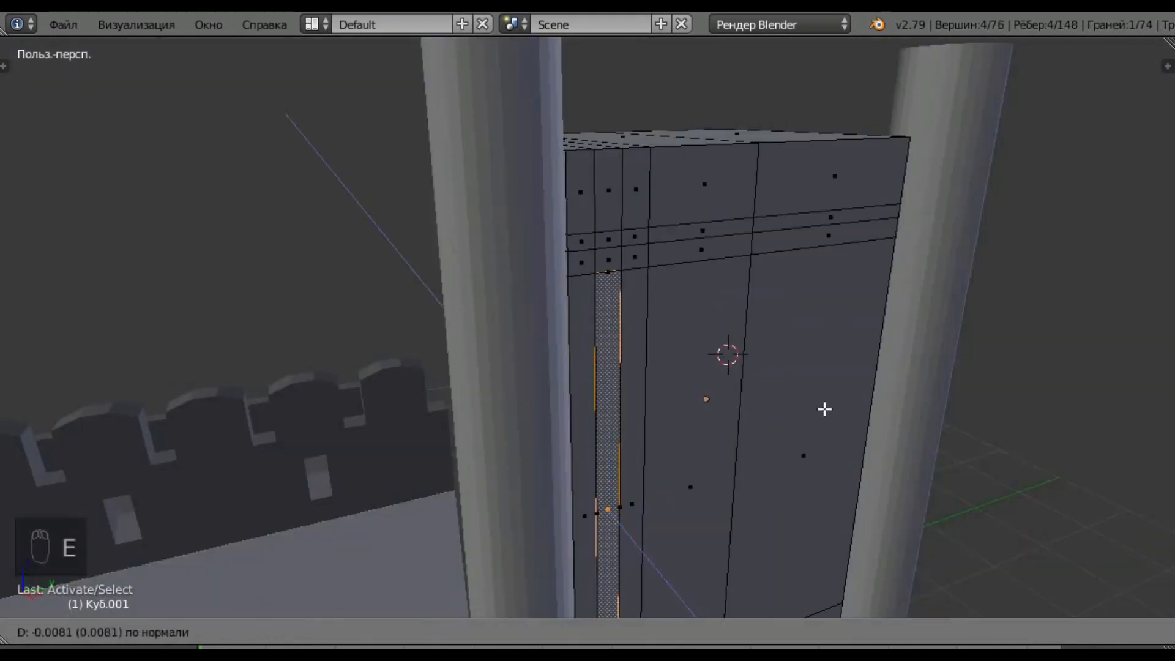
pyautogui.press('x')
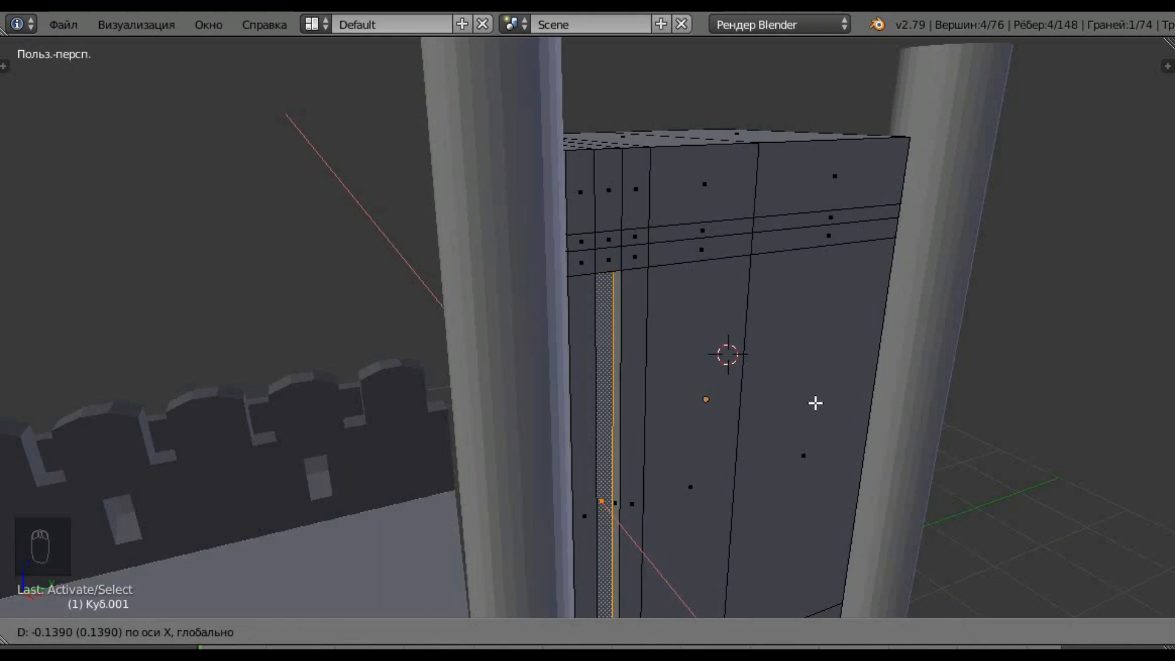
pyautogui.click(816, 402)
pyautogui.hotkey('ctrl', 'z')
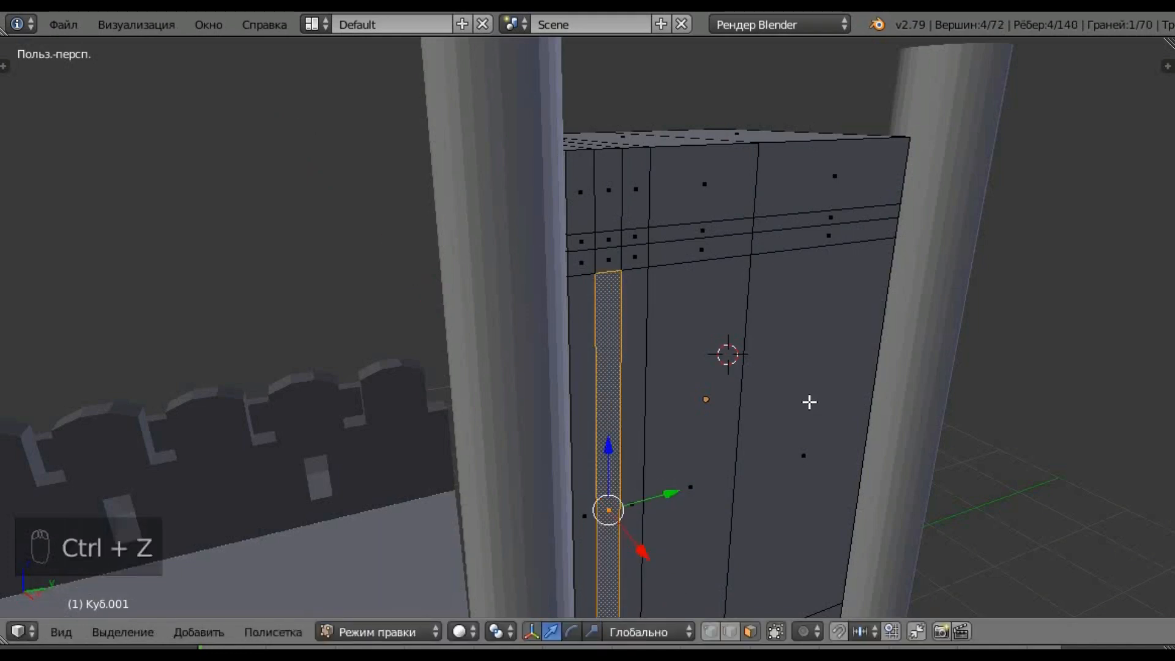
pyautogui.hotkey('ctrl', 'z')
# Select the tall narrow face together with the wider tall face beside it, and start extruding both.
pyautogui.rightClick(608, 358)
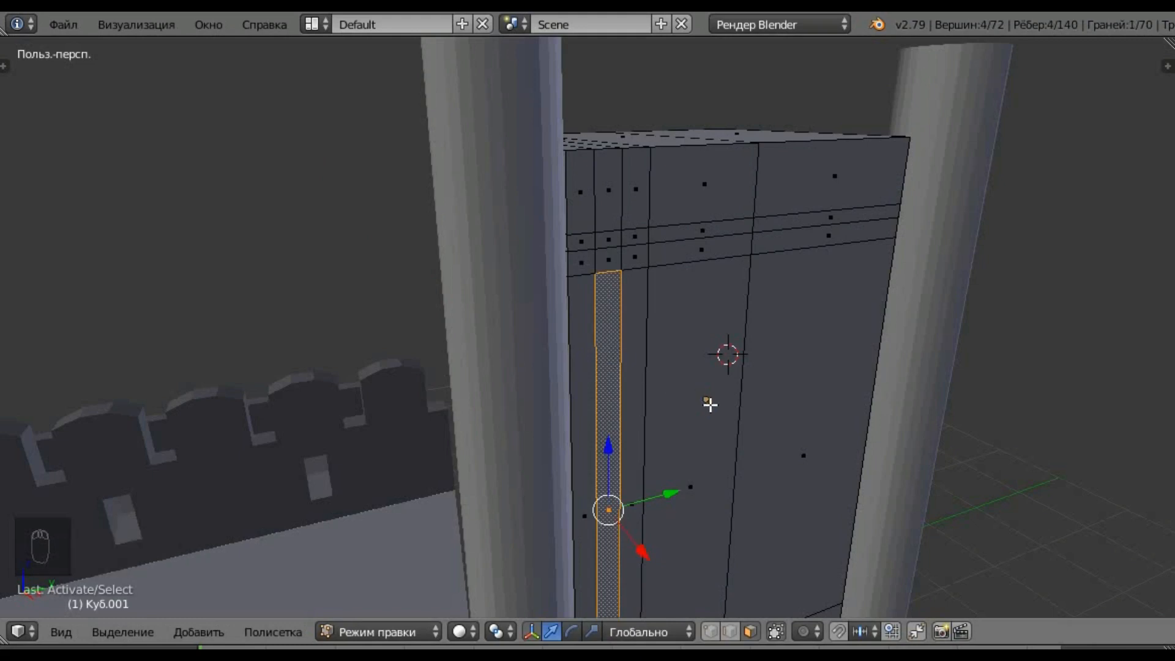
pyautogui.keyDown('shift'); pyautogui.rightClick(759, 426); pyautogui.keyUp('shift')
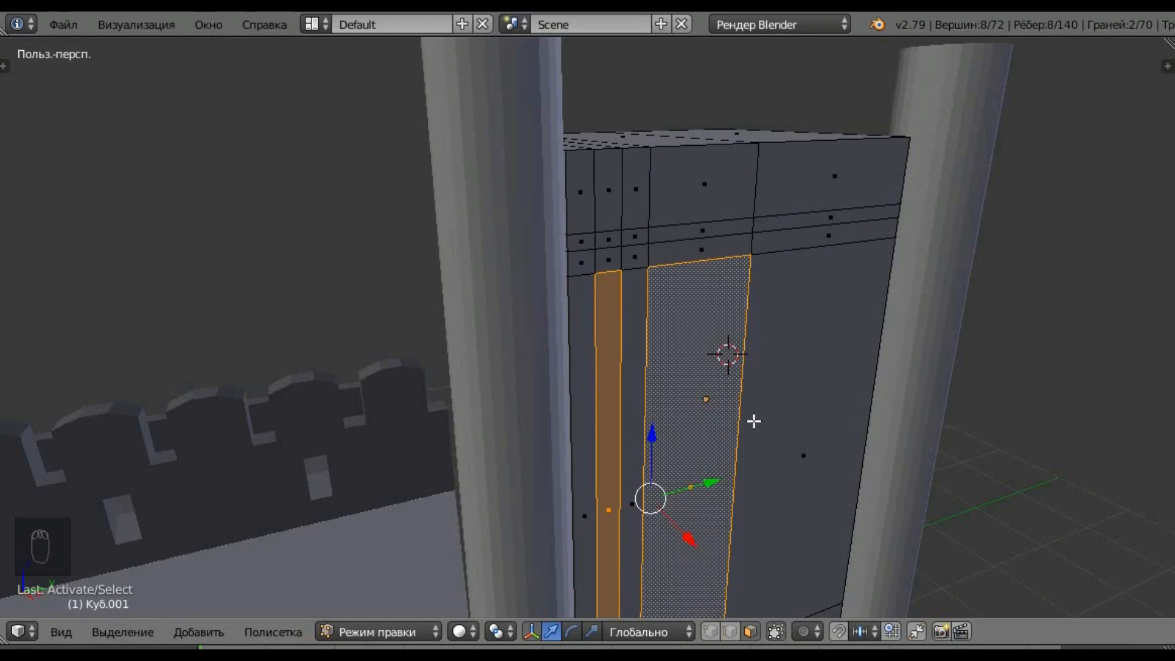
pyautogui.press('e')
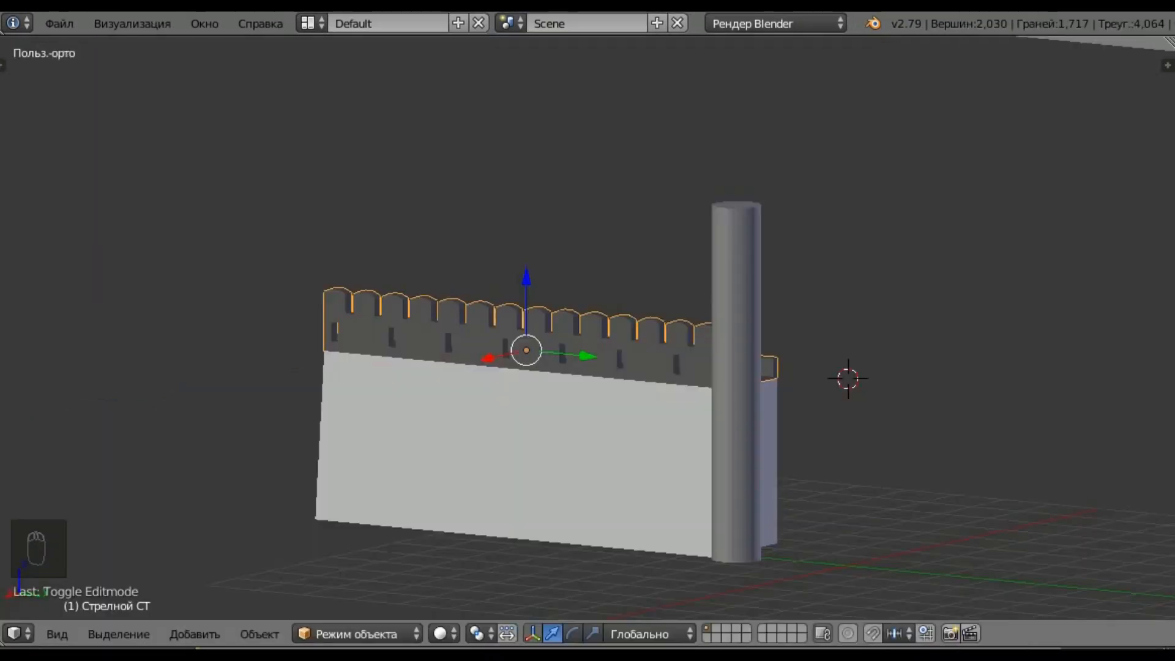
pyautogui.moveTo(652, 474); pyautogui.dragTo(769, 476, button='middle')
pyautogui.scroll(4, 456, 405)
pyautogui.scroll(-1, 560, 402)
pyautogui.scroll(-5, 558, 398)
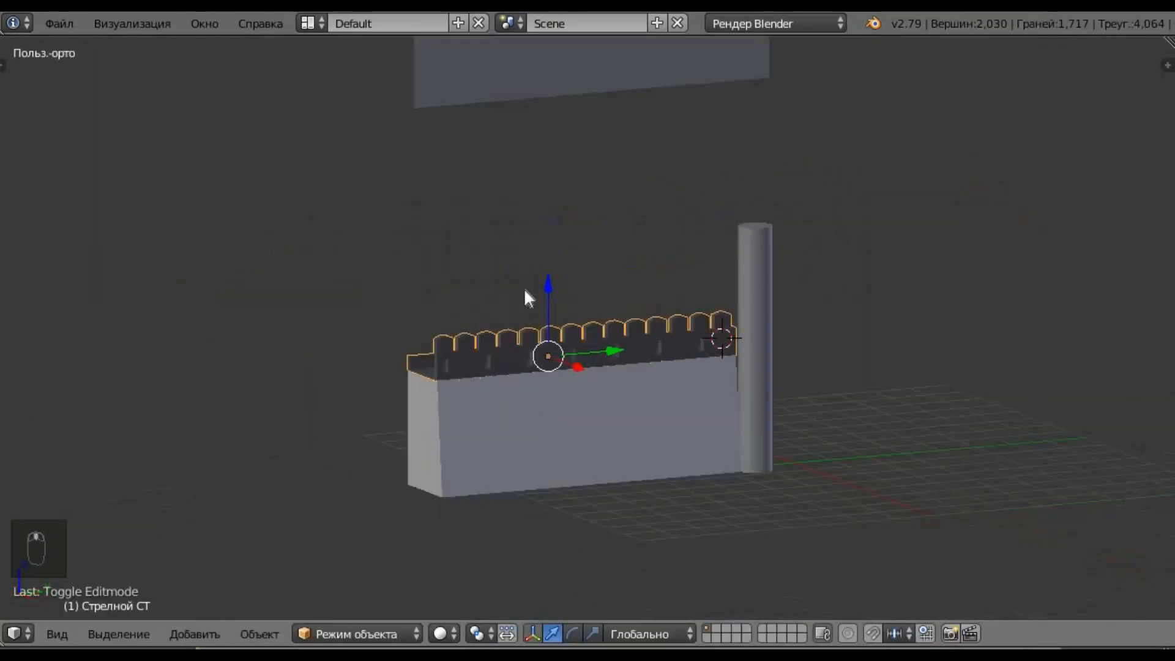
# Examine the joint between the crenellated parapet and the wall block from the open end, including the parapet's mesh.
pyautogui.scroll(-3, 539, 288)
pyautogui.scroll(4, 629, 283)
pyautogui.scroll(2, 518, 384)
pyautogui.moveTo(518, 416); pyautogui.dragTo(629, 422, button='middle')
pyautogui.scroll(-3, 533, 394)
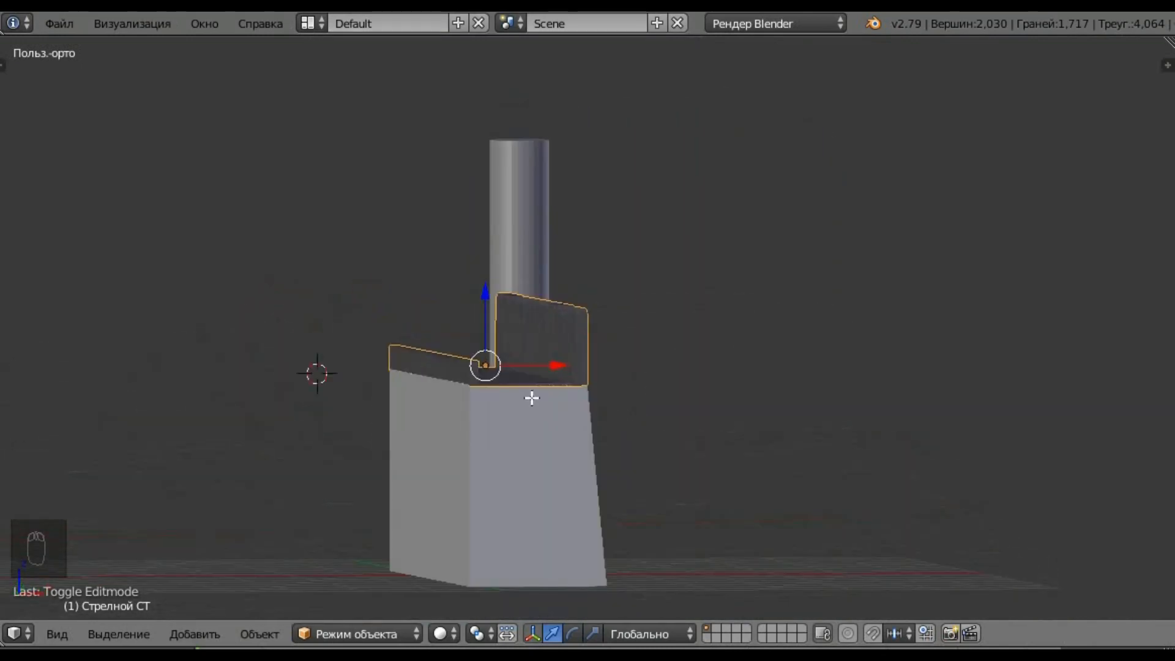
pyautogui.press('Tab')
pyautogui.scroll(6, 524, 394)
pyautogui.scroll(-4, 429, 362)
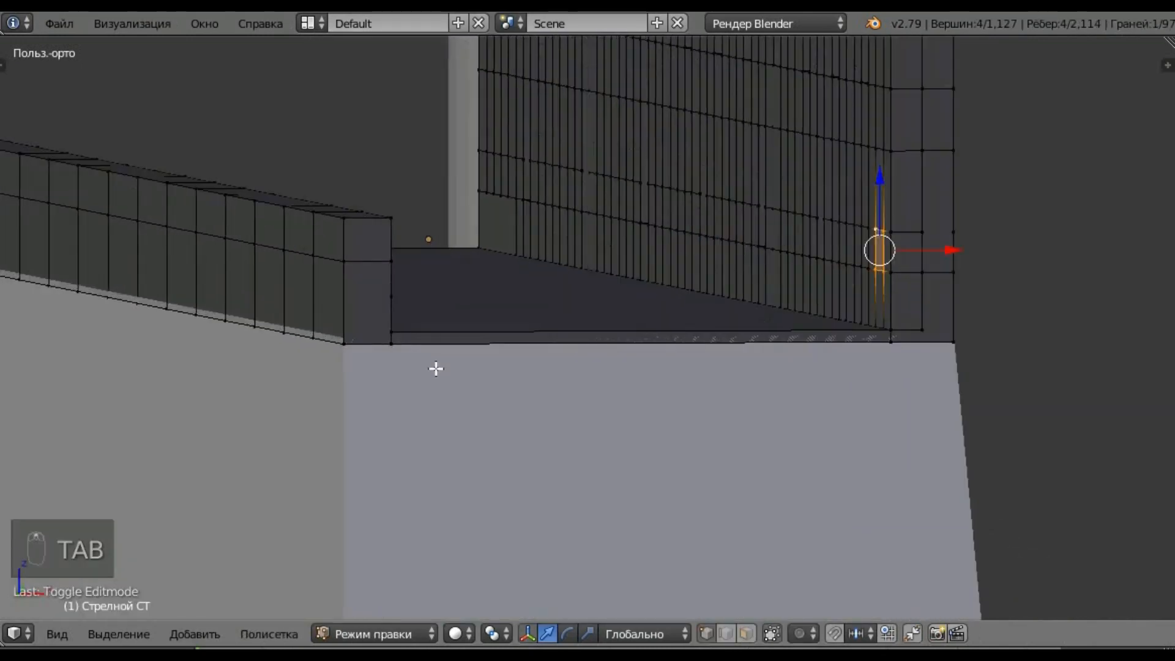
pyautogui.moveTo(506, 357); pyautogui.dragTo(535, 465, button='middle')
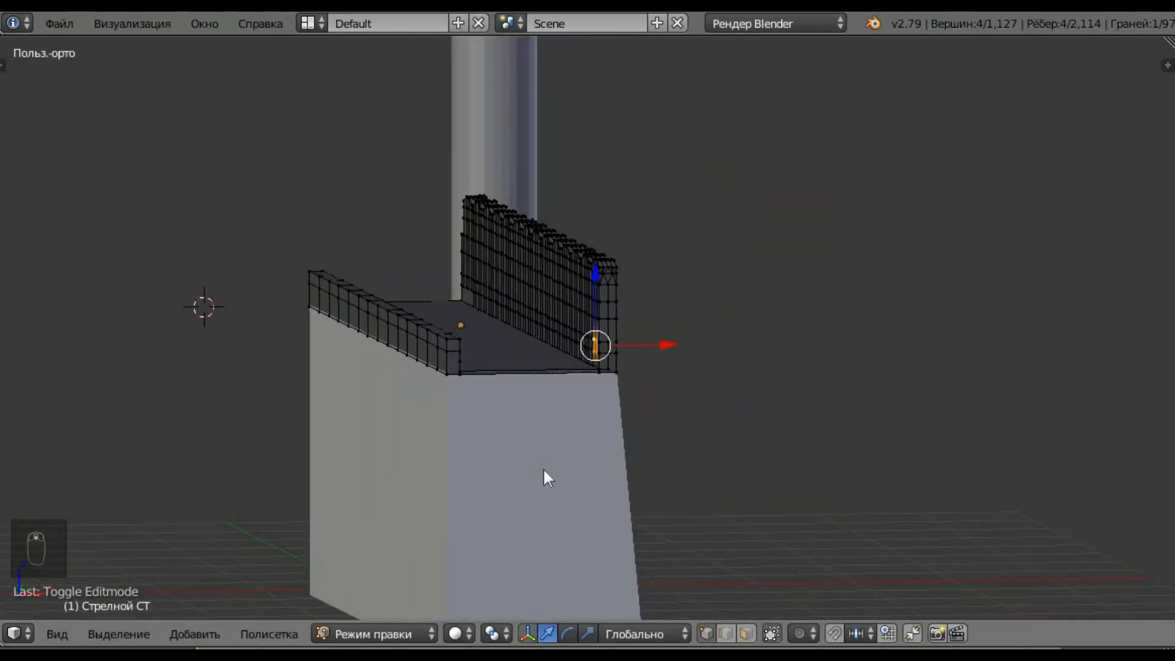
pyautogui.press('Tab')
# Select the wall block below the parapet and open its mesh for editing.
pyautogui.rightClick(563, 488)
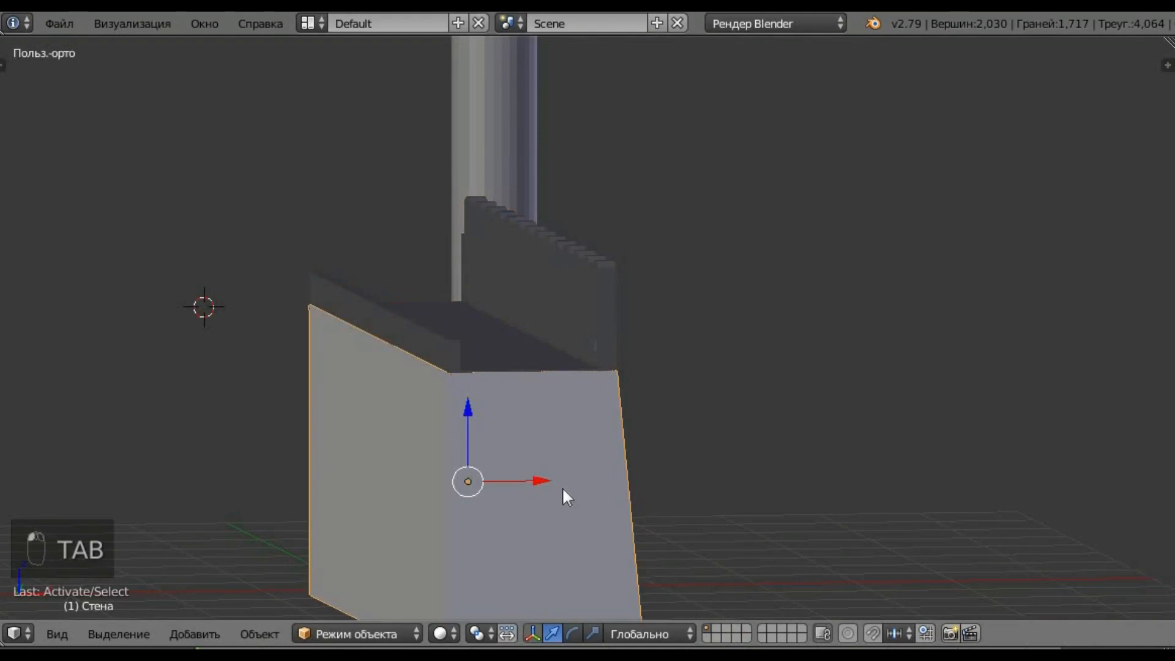
pyautogui.press('a')
pyautogui.press('a')
pyautogui.press('a')
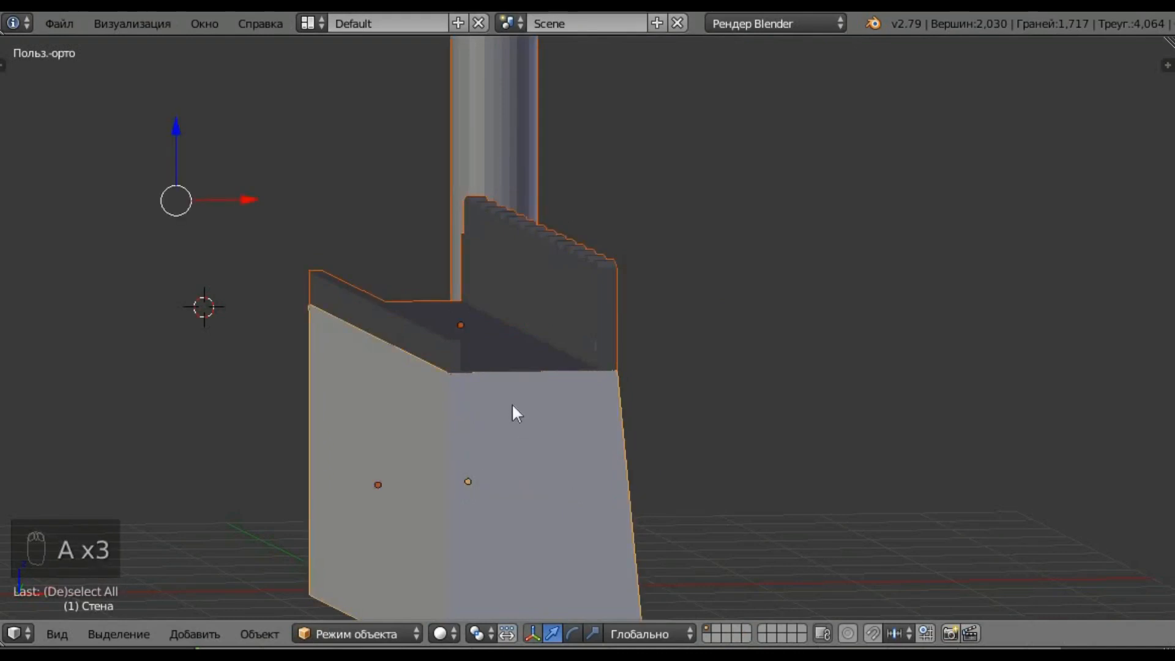
pyautogui.press('a')
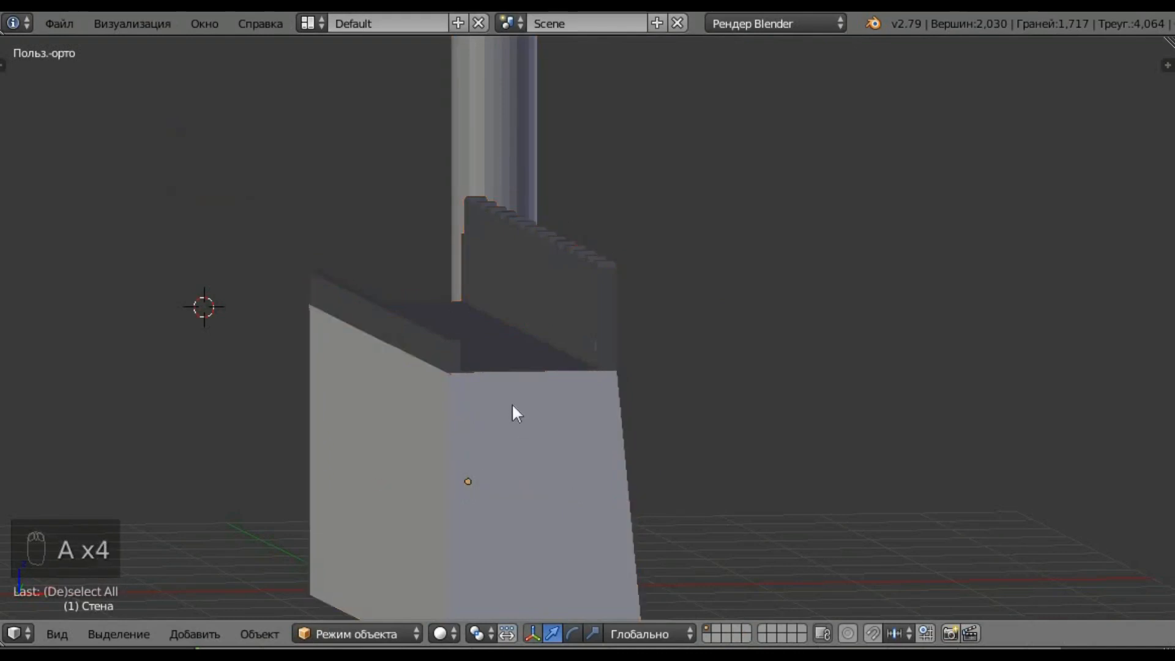
pyautogui.rightClick(547, 451)
pyautogui.press('Tab')
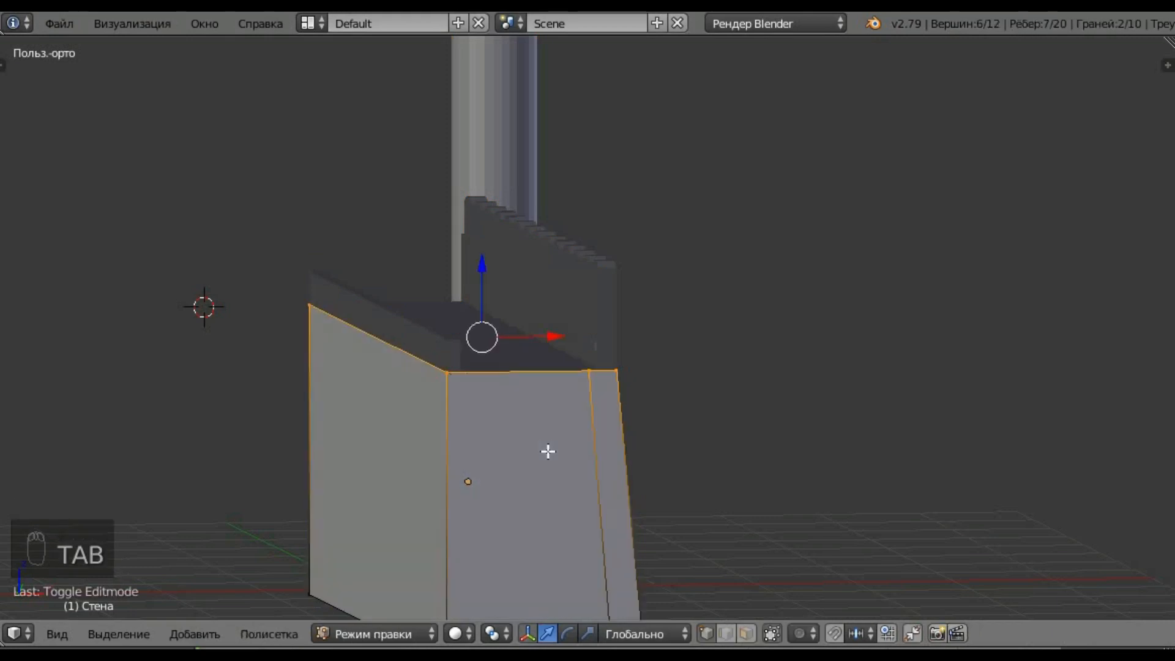
# Select the wall block's entire mesh and try to move it down slightly along the global Z axis.
pyautogui.press('a')
pyautogui.press('a')
pyautogui.press('a')
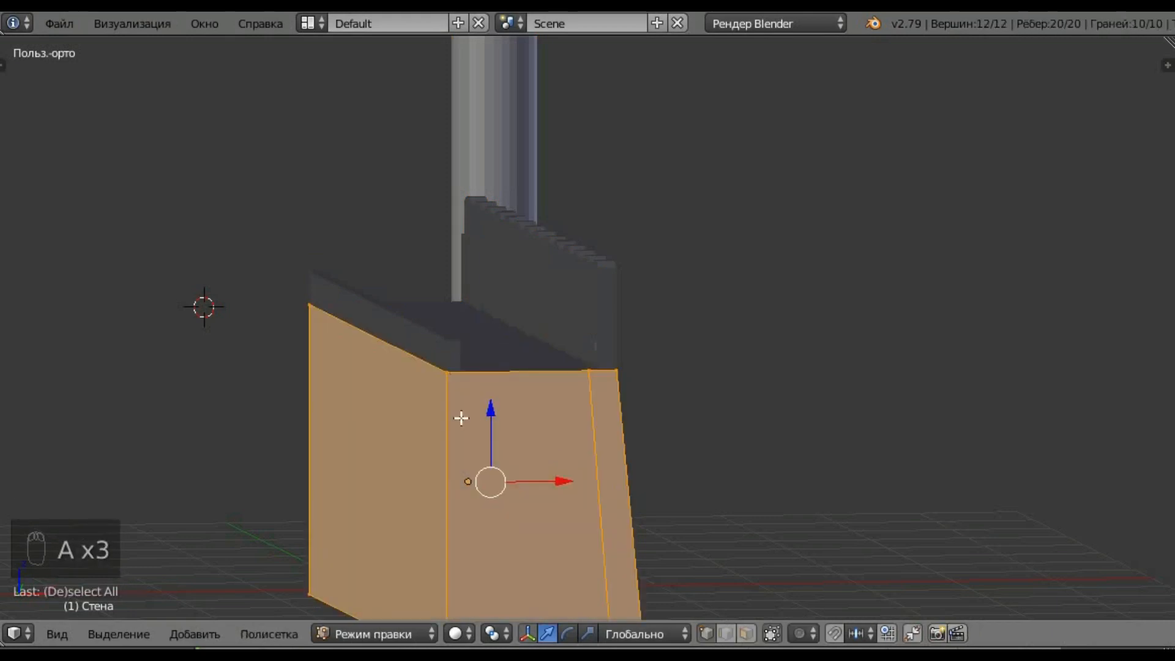
pyautogui.scroll(4, 461, 418)
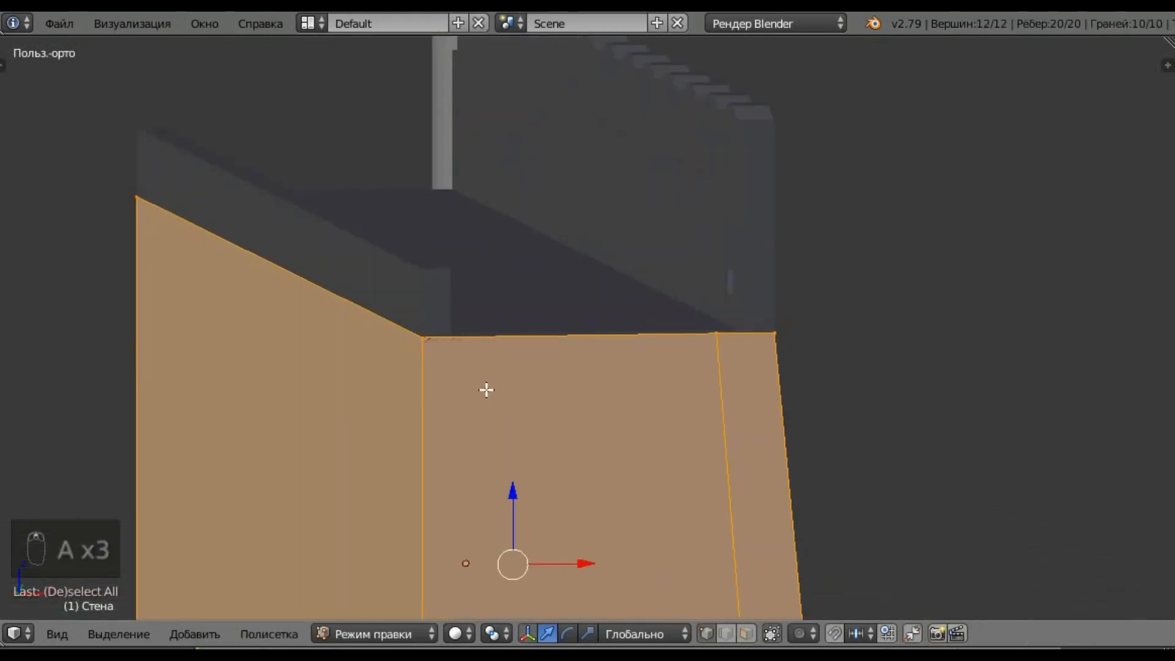
pyautogui.scroll(3, 478, 378)
pyautogui.scroll(2, 428, 303)
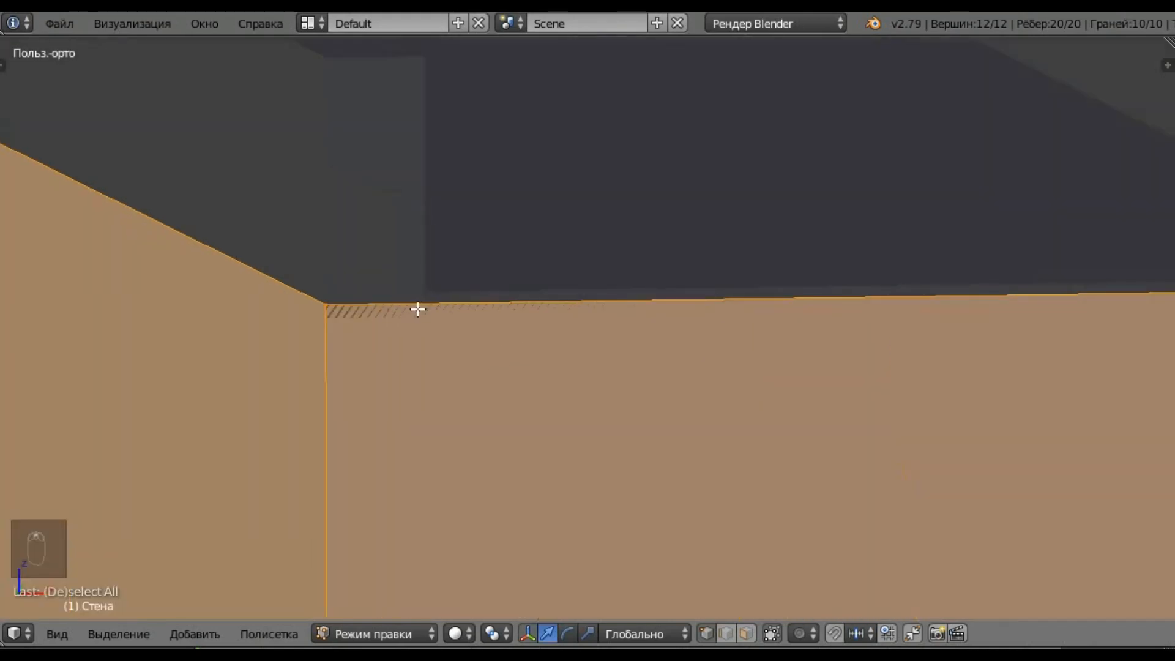
pyautogui.scroll(1, 480, 325)
pyautogui.press('g')
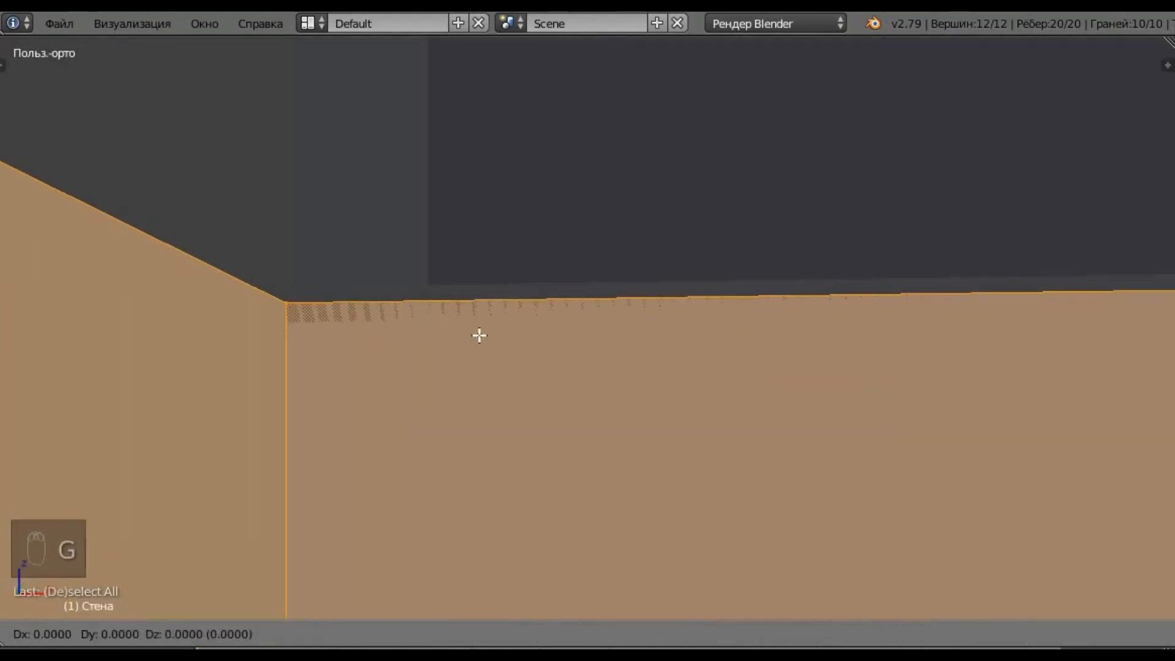
pyautogui.press('z')
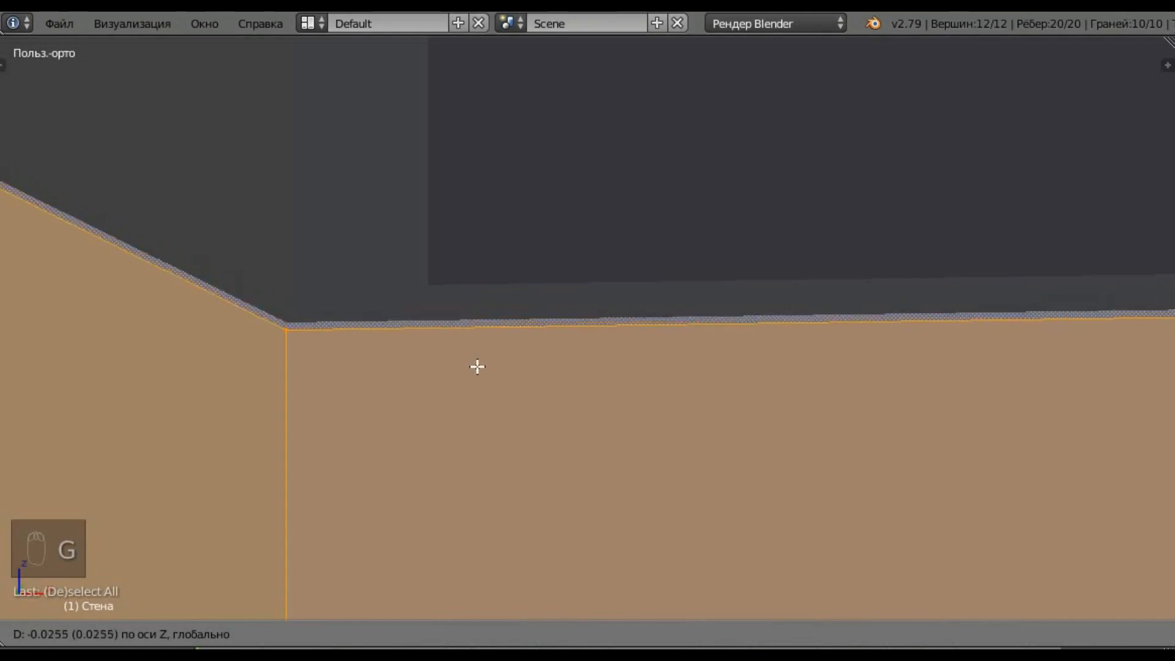
pyautogui.click(487, 398)
pyautogui.scroll(-6, 433, 370)
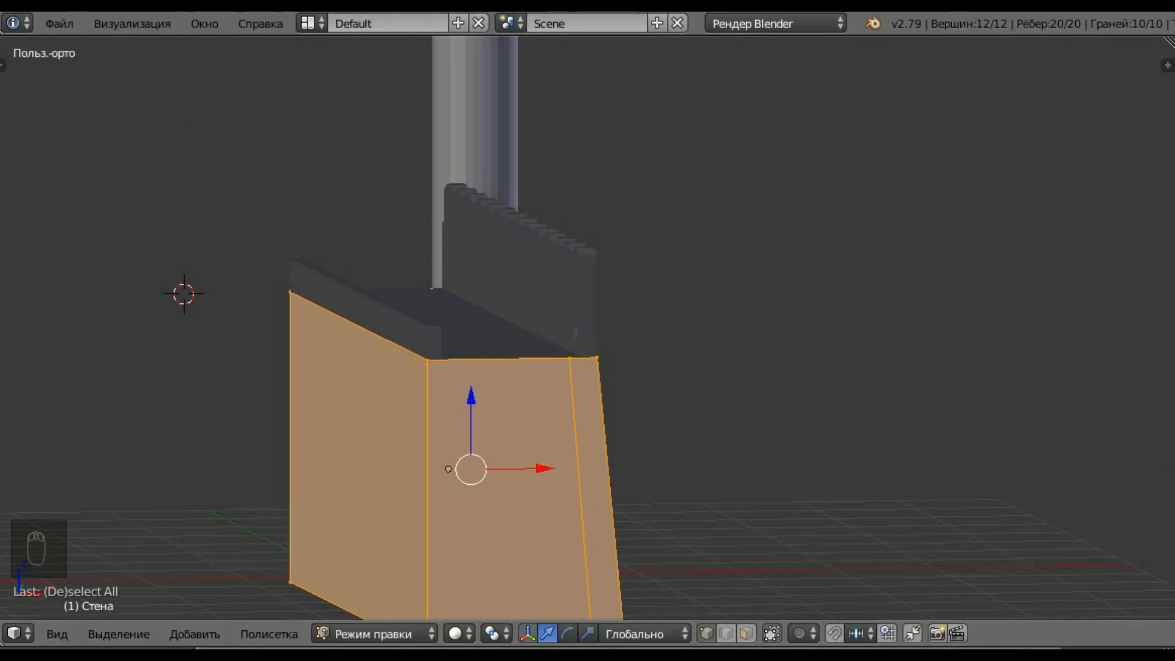
# Switch to face selection and select the wide and narrow top faces of the wall block together.
pyautogui.moveTo(587, 367); pyautogui.dragTo(490, 354, button='middle')
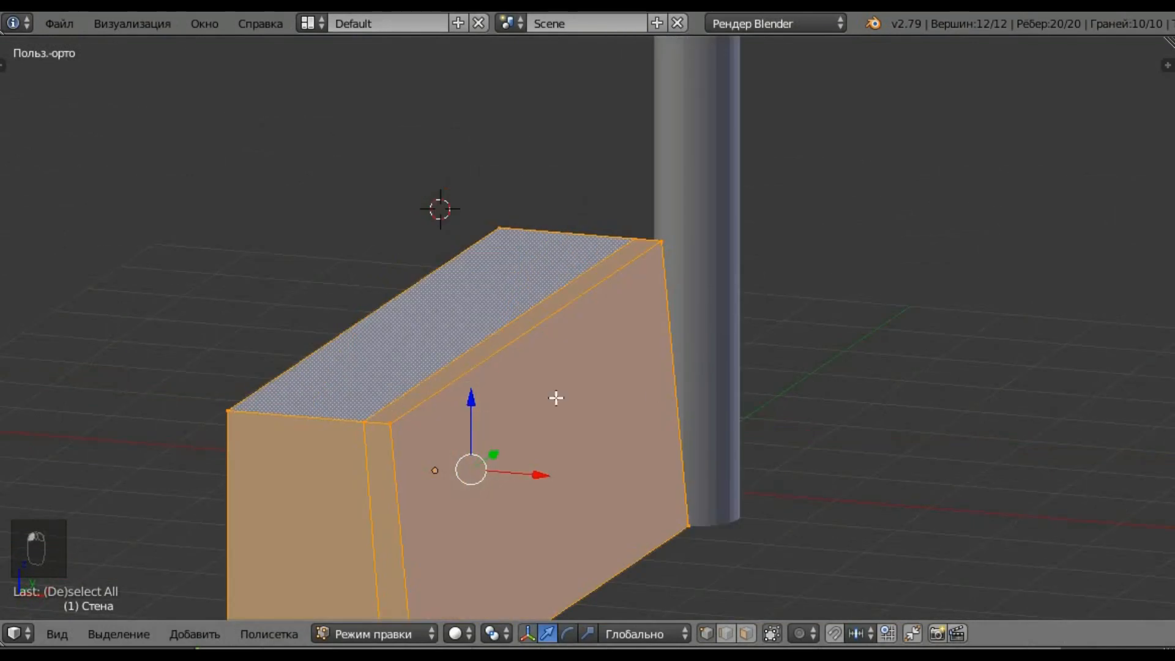
pyautogui.click(746, 633)
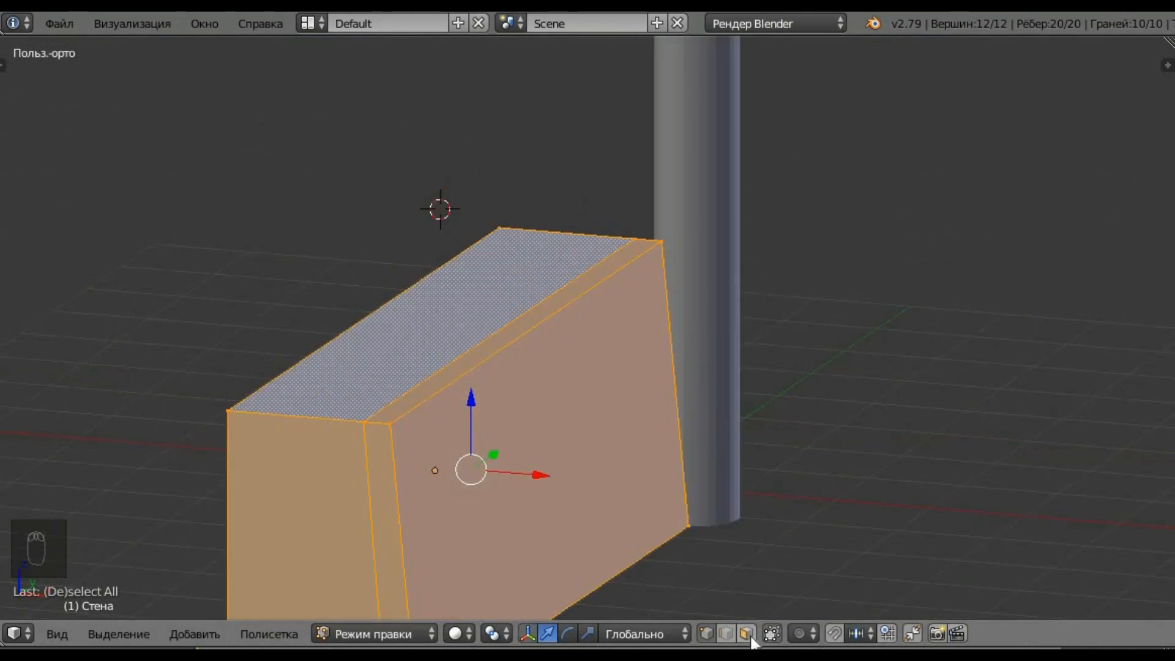
pyautogui.rightClick(466, 359)
pyautogui.keyDown('shift'); pyautogui.rightClick(413, 351); pyautogui.keyUp('shift')
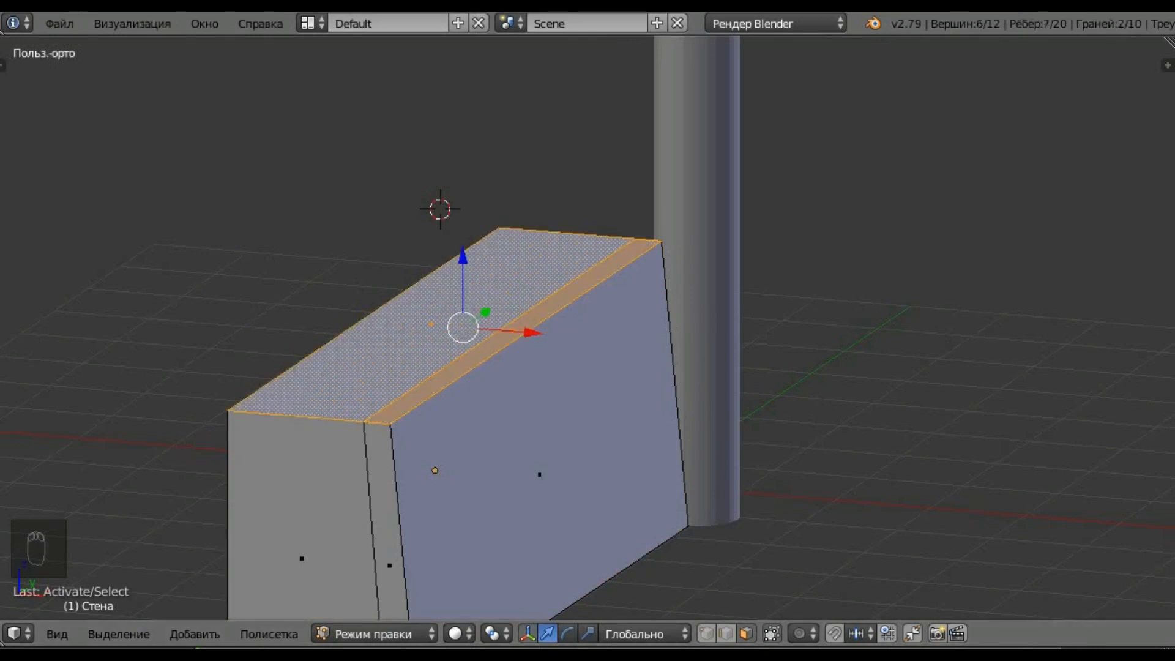
# Move the two selected top faces down about 0.018 along the global Z axis.
pyautogui.moveTo(413, 350); pyautogui.dragTo(399, 412, button='middle')
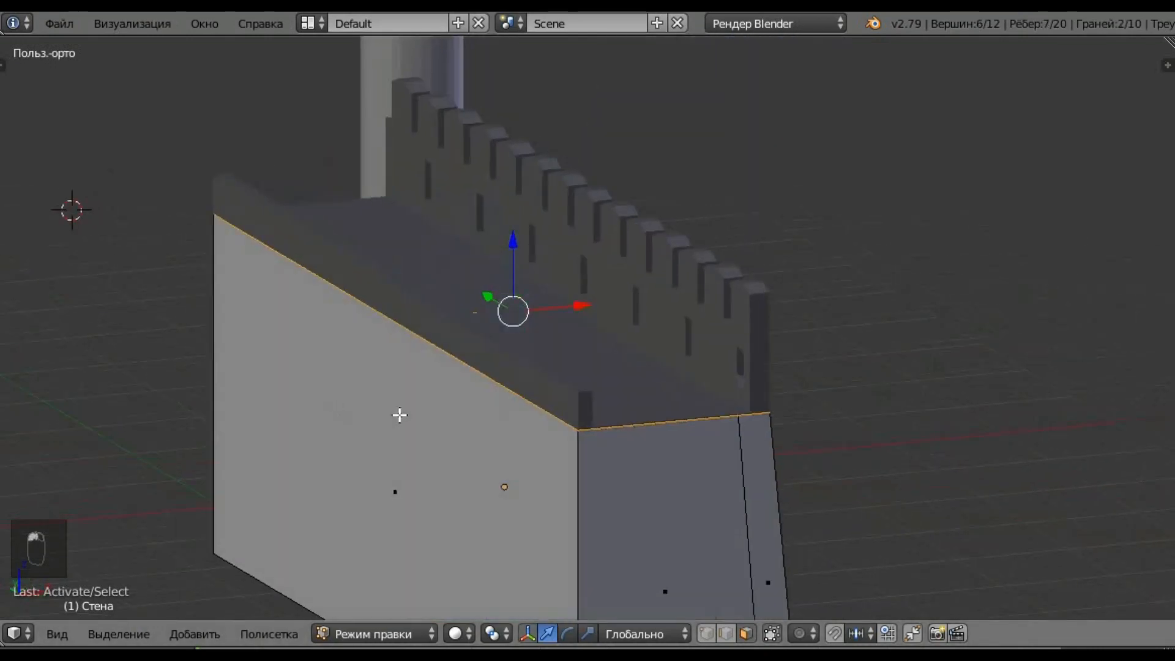
pyautogui.scroll(3, 603, 436)
pyautogui.scroll(4, 604, 436)
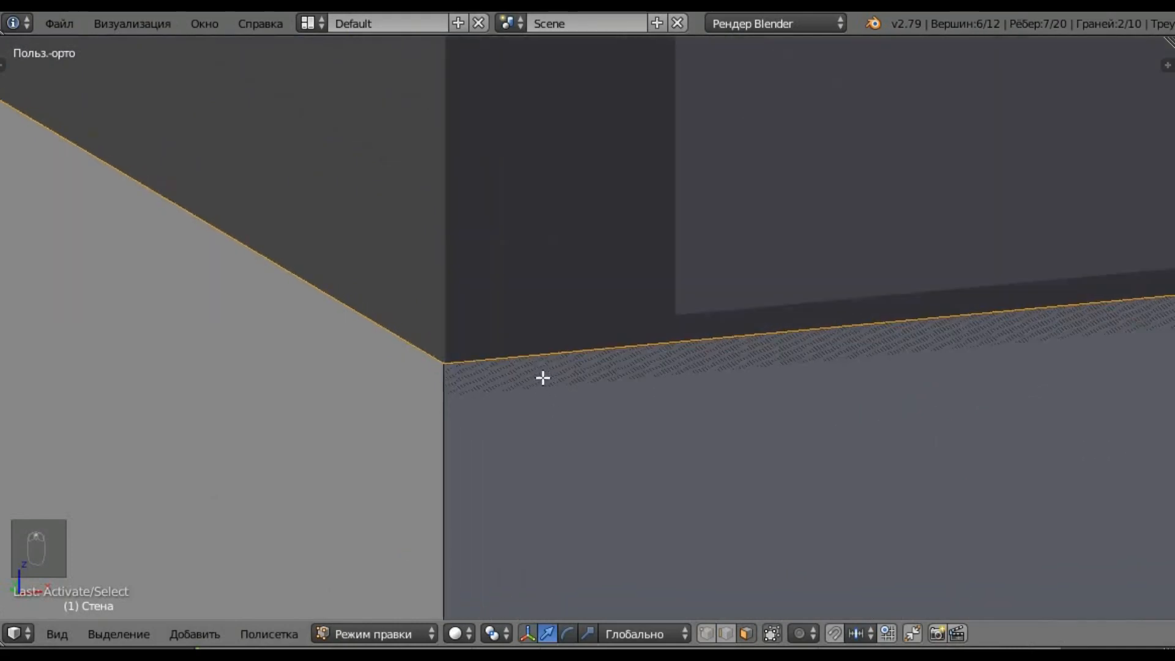
pyautogui.press('g')
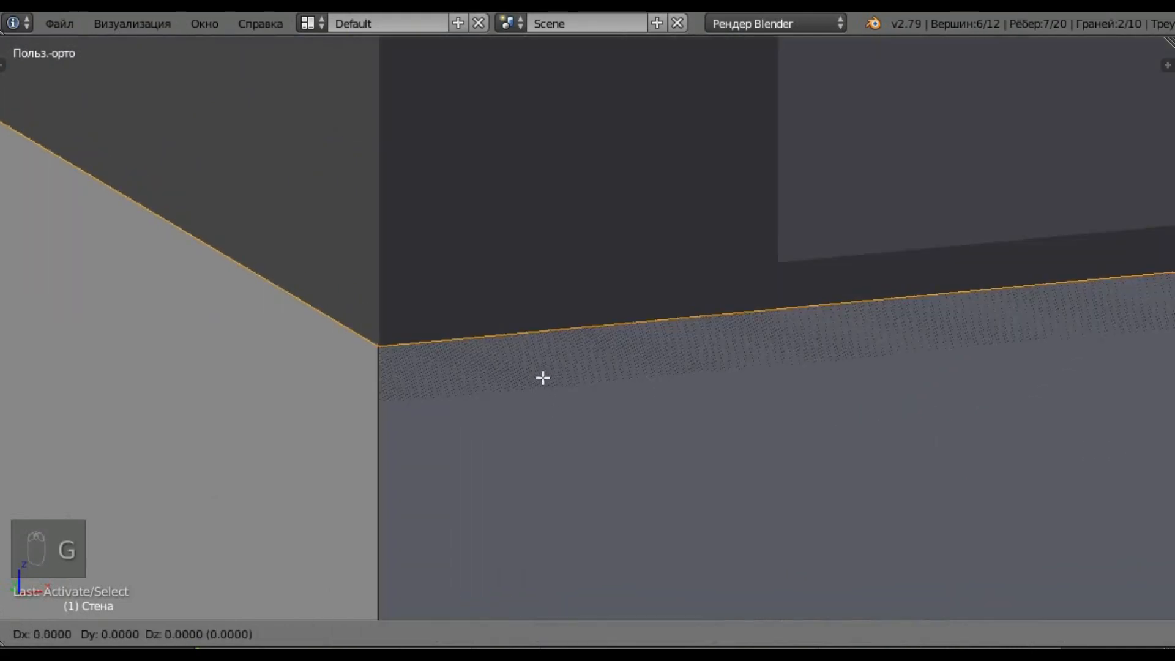
pyautogui.press('z')
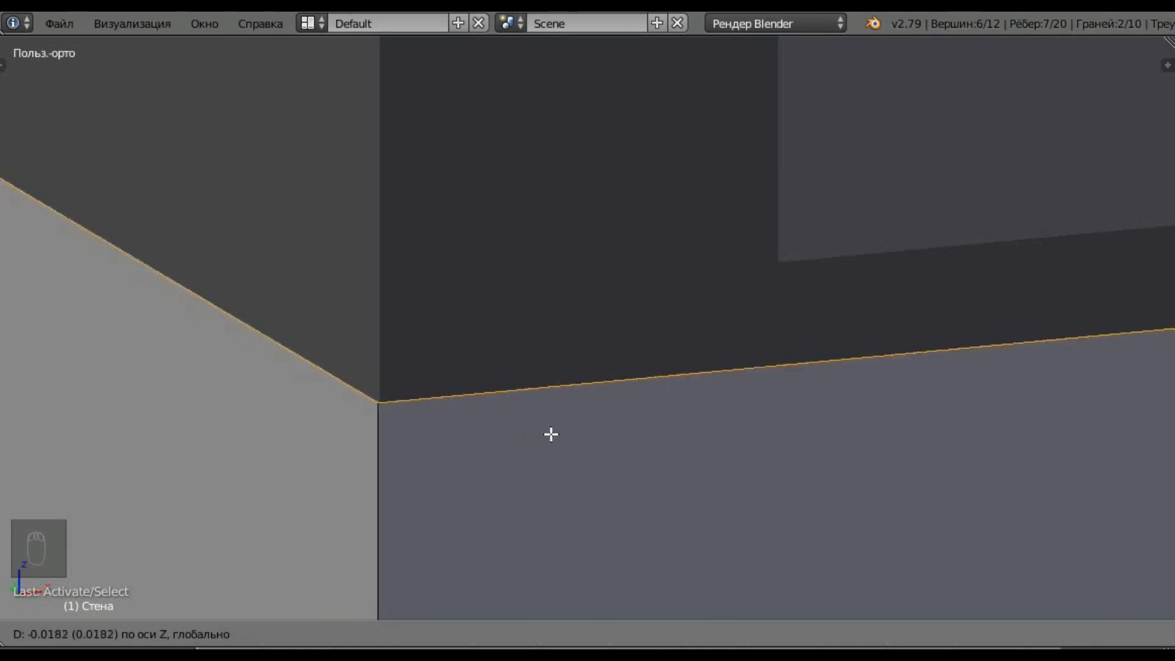
pyautogui.click(525, 432)
pyautogui.scroll(3, 525, 432)
pyautogui.scroll(-10, 486, 383)
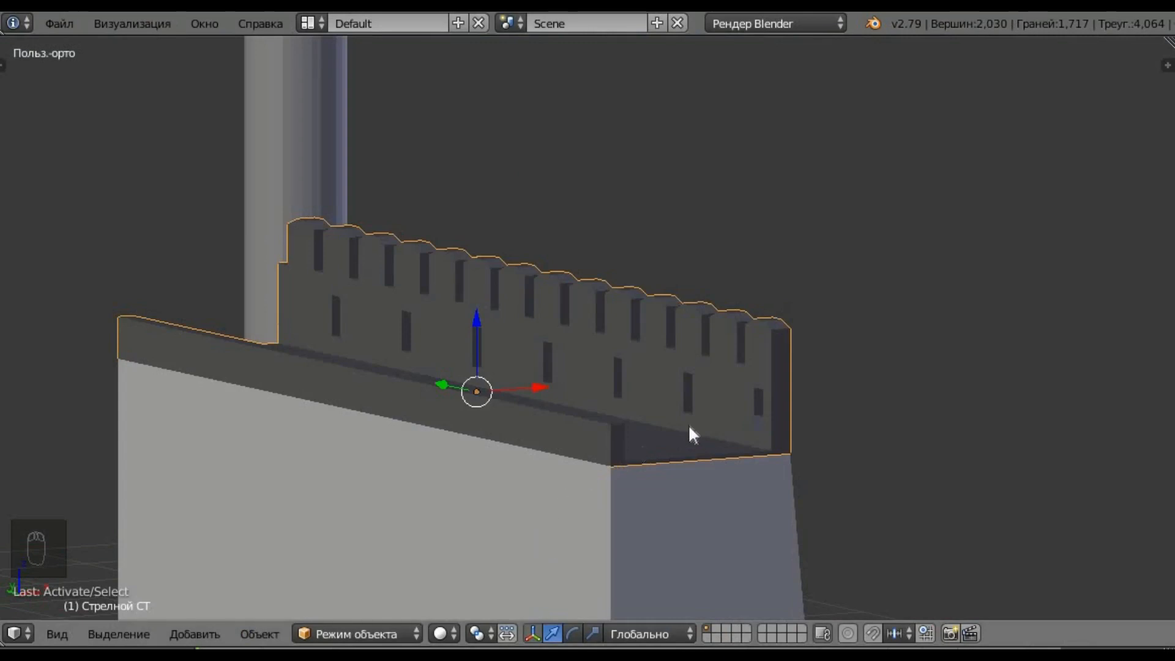
# Open the crenellated parapet's mesh for editing and switch to vertex selection.
pyautogui.moveTo(789, 466); pyautogui.dragTo(723, 458, button='middle')
pyautogui.press('Tab')
pyautogui.scroll(4, 648, 457)
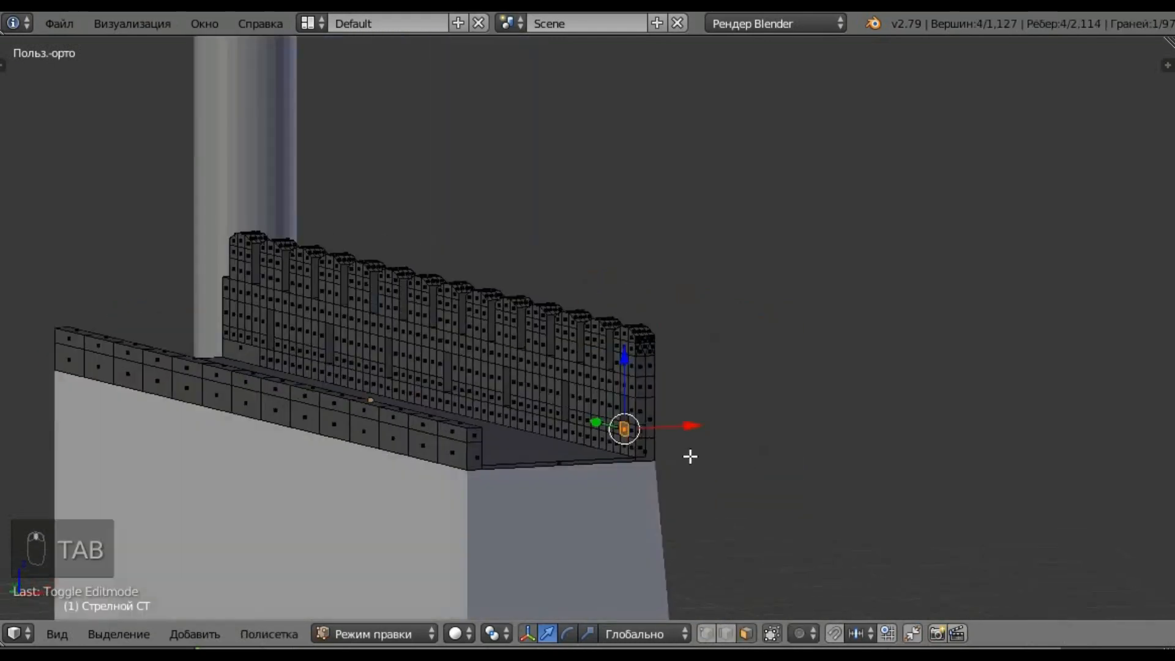
pyautogui.scroll(2, 641, 435)
pyautogui.keyDown('shift'); pyautogui.moveTo(417, 372); pyautogui.dragTo(516, 375, button='middle'); pyautogui.keyUp('shift')
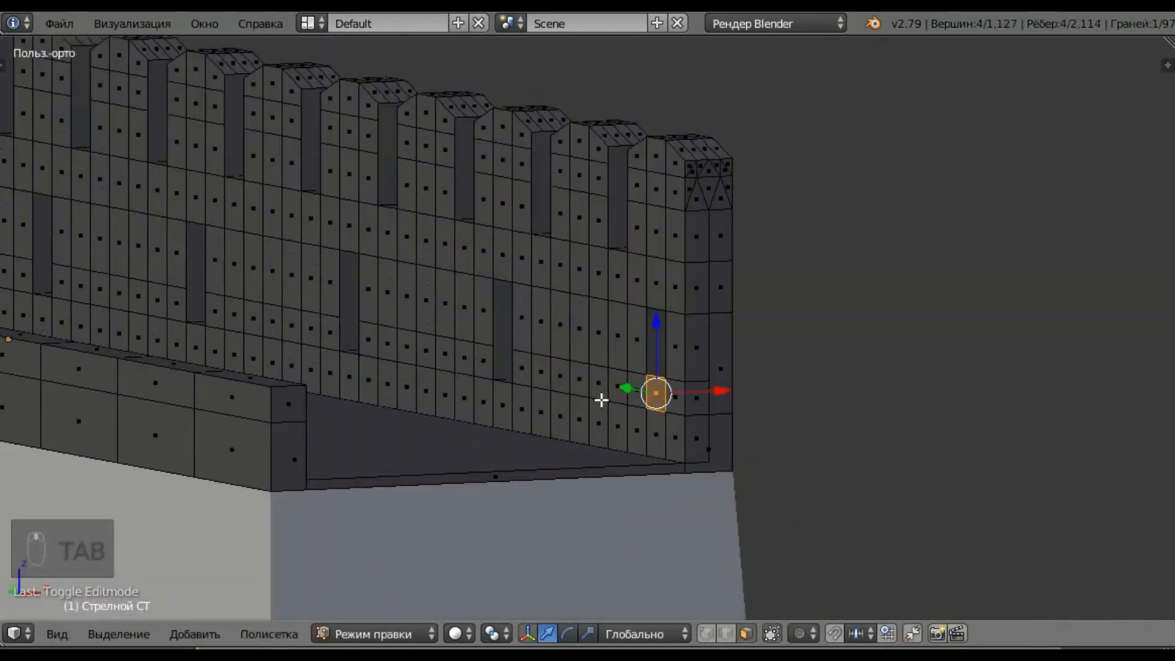
pyautogui.scroll(-2, 544, 390)
pyautogui.scroll(7, 501, 377)
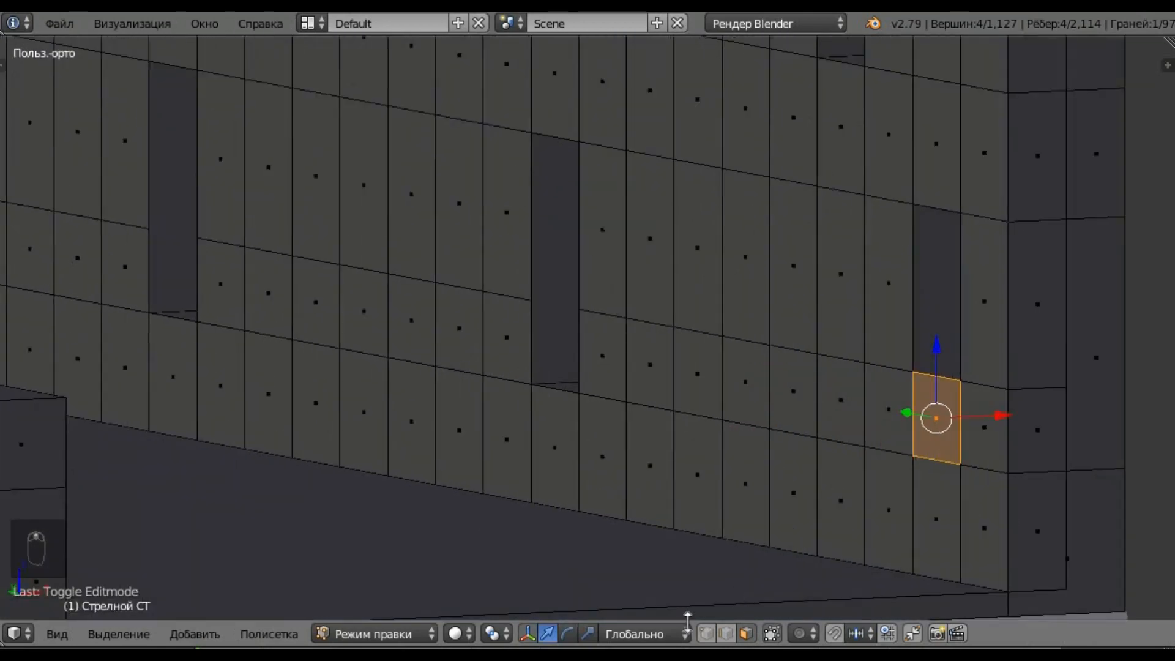
pyautogui.click(706, 634)
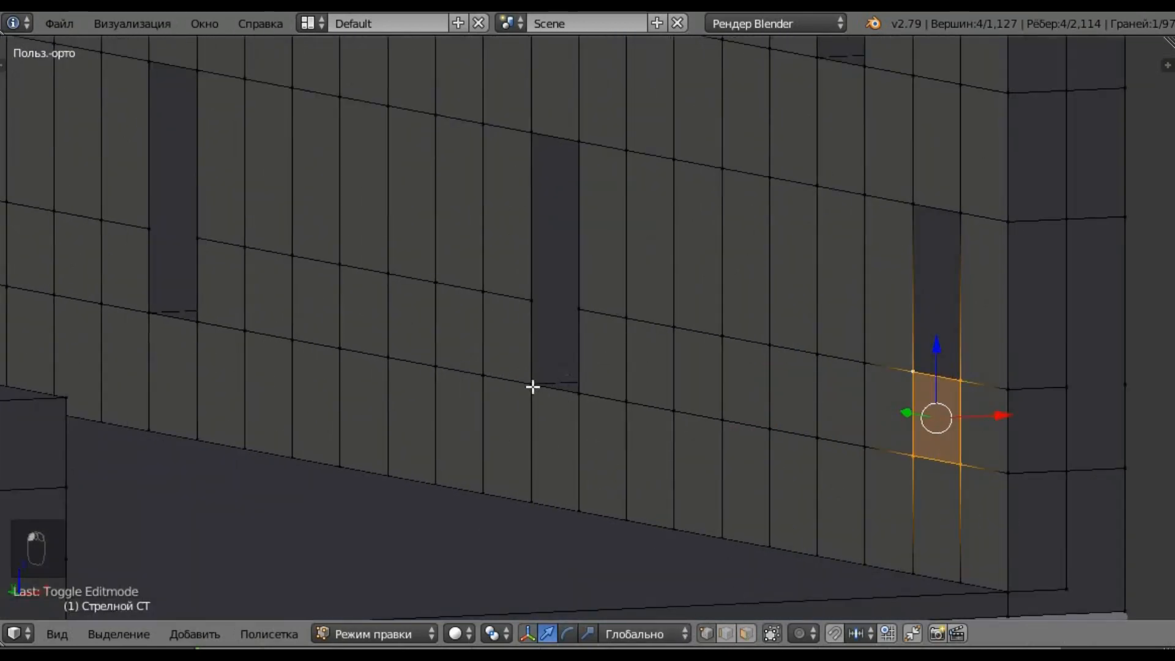
# Select the four vertices around the lower part of the second arrow slit from the open end and fill them with a face.
pyautogui.rightClick(532, 385)
pyautogui.keyDown('ctrl'); pyautogui.rightClick(529, 300); pyautogui.keyUp('ctrl')
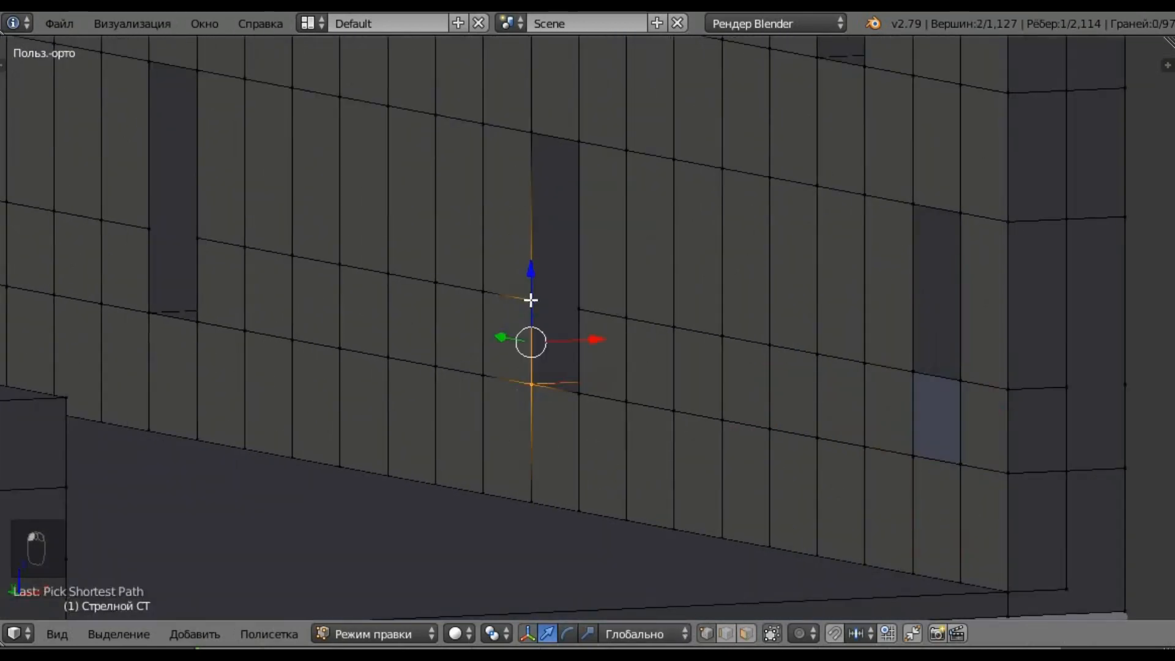
pyautogui.keyDown('ctrl'); pyautogui.rightClick(590, 311); pyautogui.keyUp('ctrl')
pyautogui.moveTo(579, 380); pyautogui.dragTo(674, 400, button='middle')
pyautogui.press('f')
# Fill the lower part of the third arrow slit from the open end with a face across its four corner vertices.
pyautogui.scroll(-7, 676, 392)
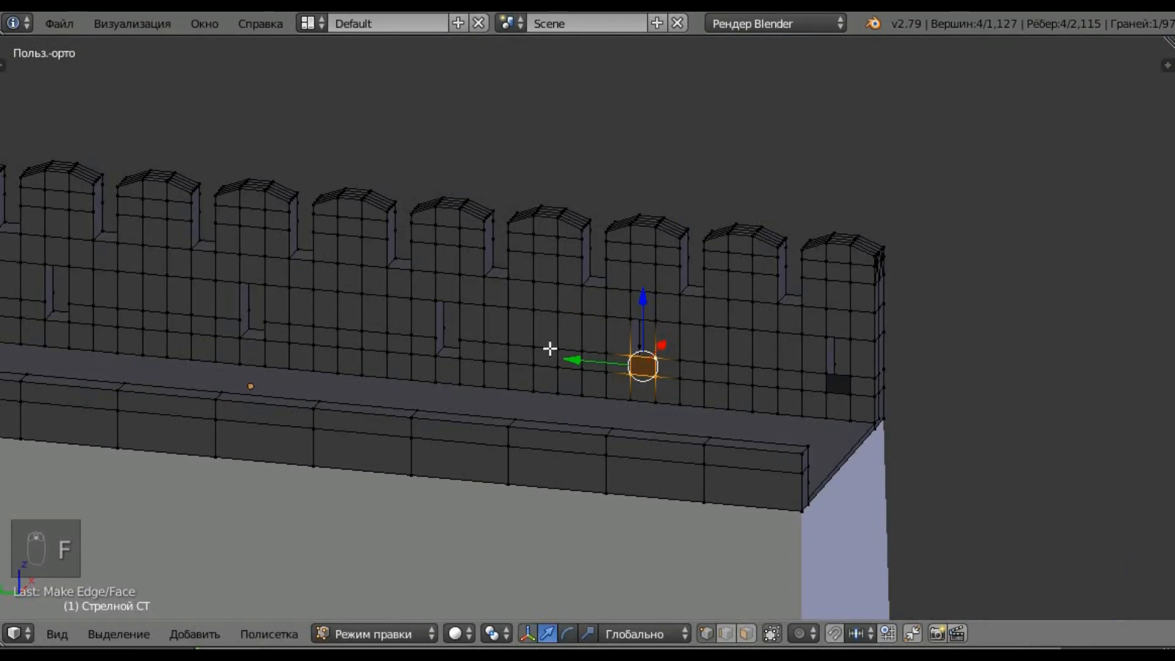
pyautogui.scroll(6, 443, 330)
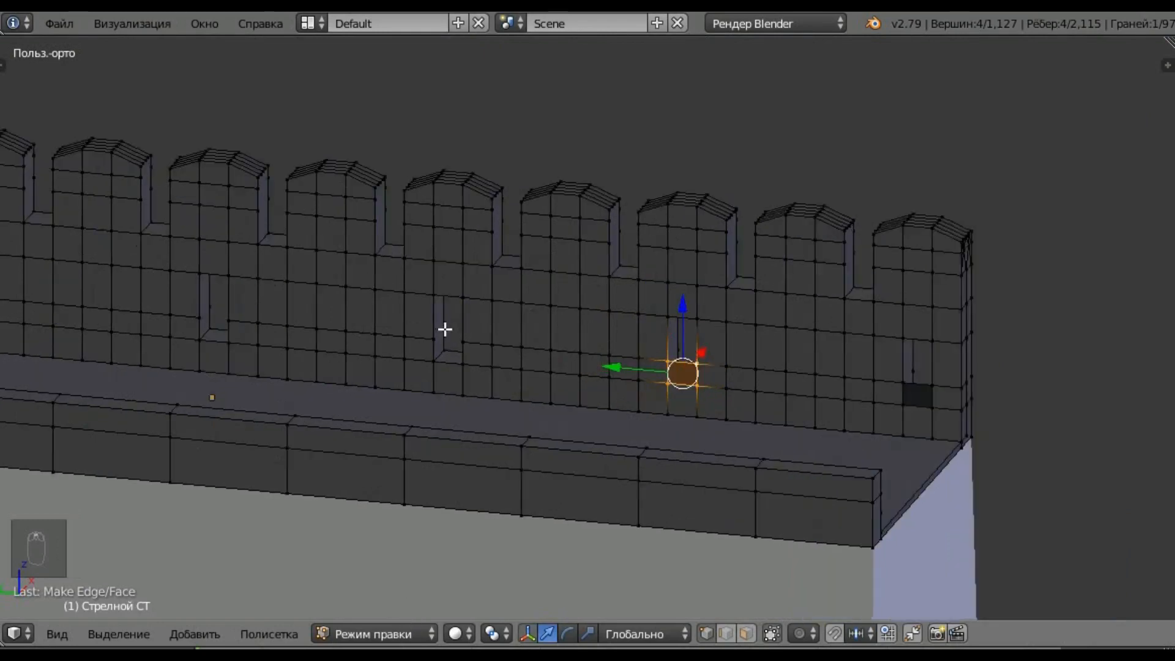
pyautogui.rightClick(444, 440)
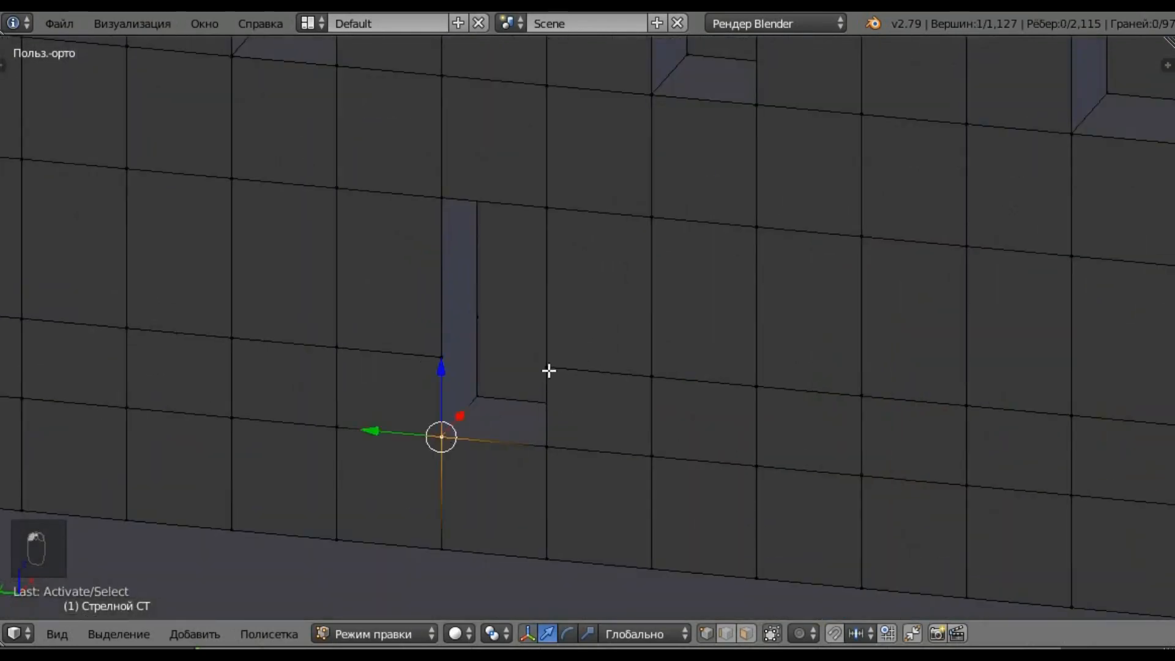
pyautogui.keyDown('ctrl'); pyautogui.rightClick(545, 368); pyautogui.keyUp('ctrl')
pyautogui.keyDown('ctrl'); pyautogui.rightClick(460, 380); pyautogui.keyUp('ctrl')
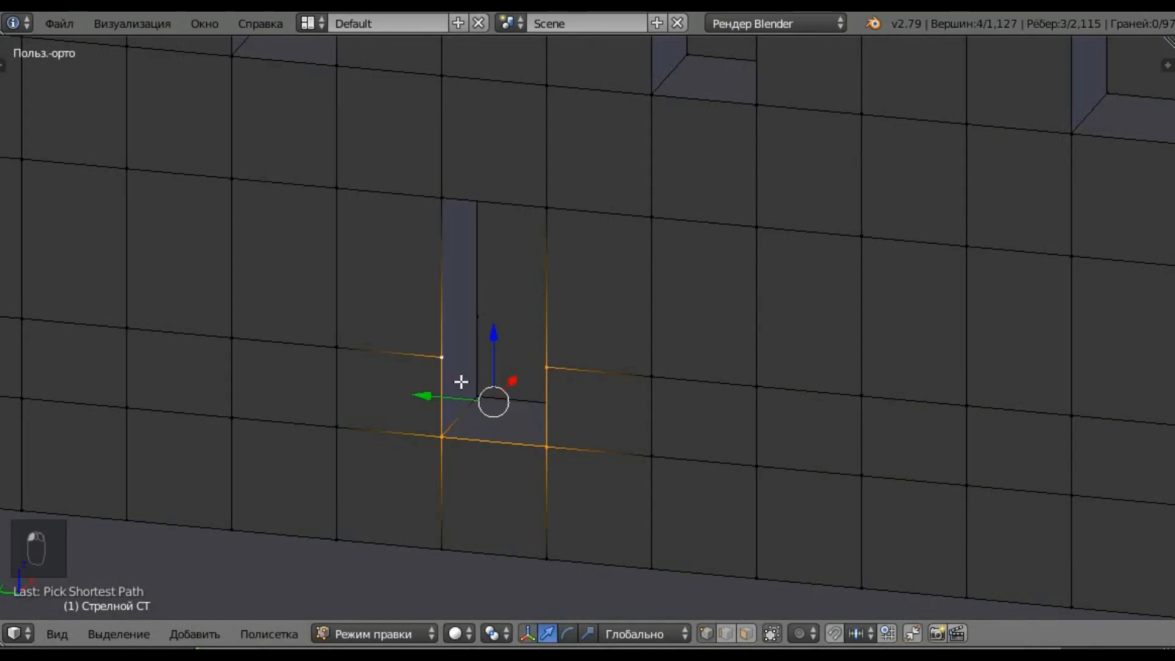
pyautogui.press('f')
# Fill the lower part of the fourth arrow slit from the open end with a face across its four corner vertices.
pyautogui.scroll(-6, 634, 375)
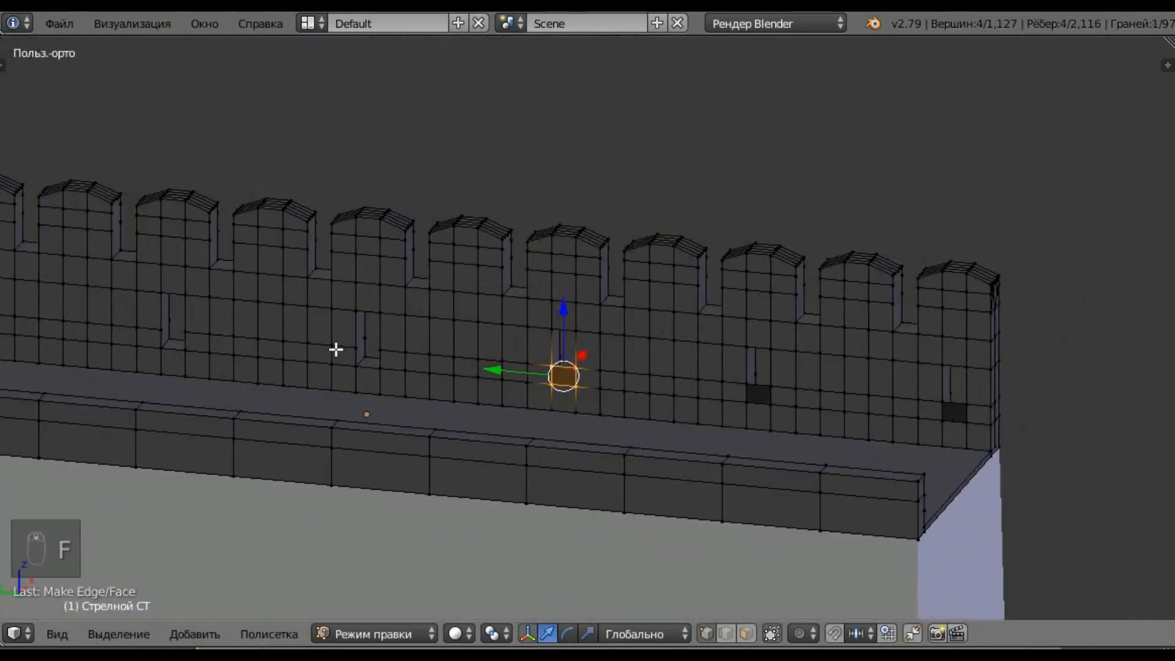
pyautogui.scroll(5, 371, 364)
pyautogui.scroll(4, 371, 365)
pyautogui.rightClick(500, 312)
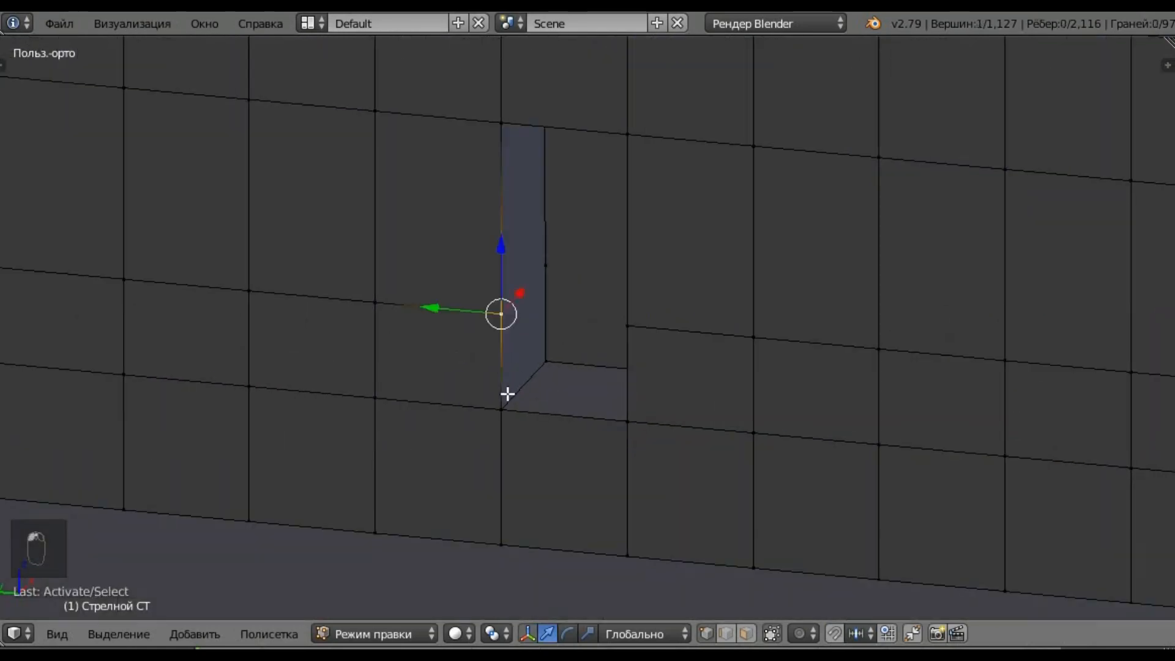
pyautogui.keyDown('ctrl'); pyautogui.rightClick(499, 401); pyautogui.keyUp('ctrl')
pyautogui.keyDown('shift'); pyautogui.rightClick(625, 325); pyautogui.keyUp('shift')
pyautogui.keyDown('ctrl'); pyautogui.rightClick(636, 403); pyautogui.keyUp('ctrl')
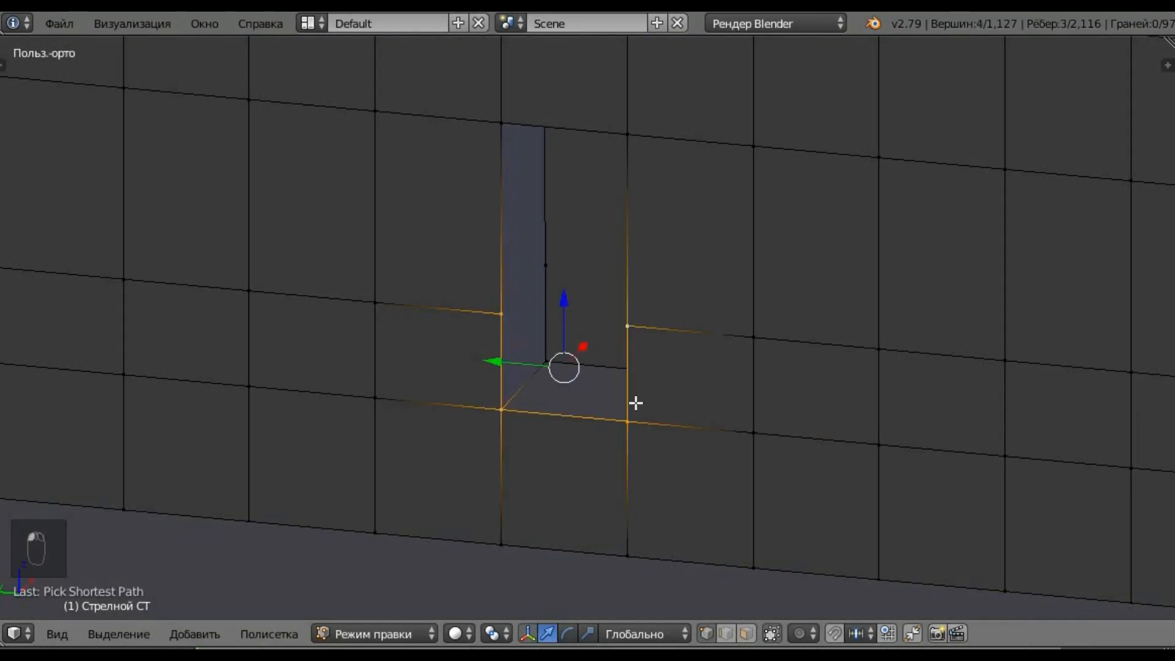
pyautogui.press('f')
# Fill the lower part of the fifth arrow slit from the open end with a face across its four corner vertices.
pyautogui.scroll(-8, 752, 383)
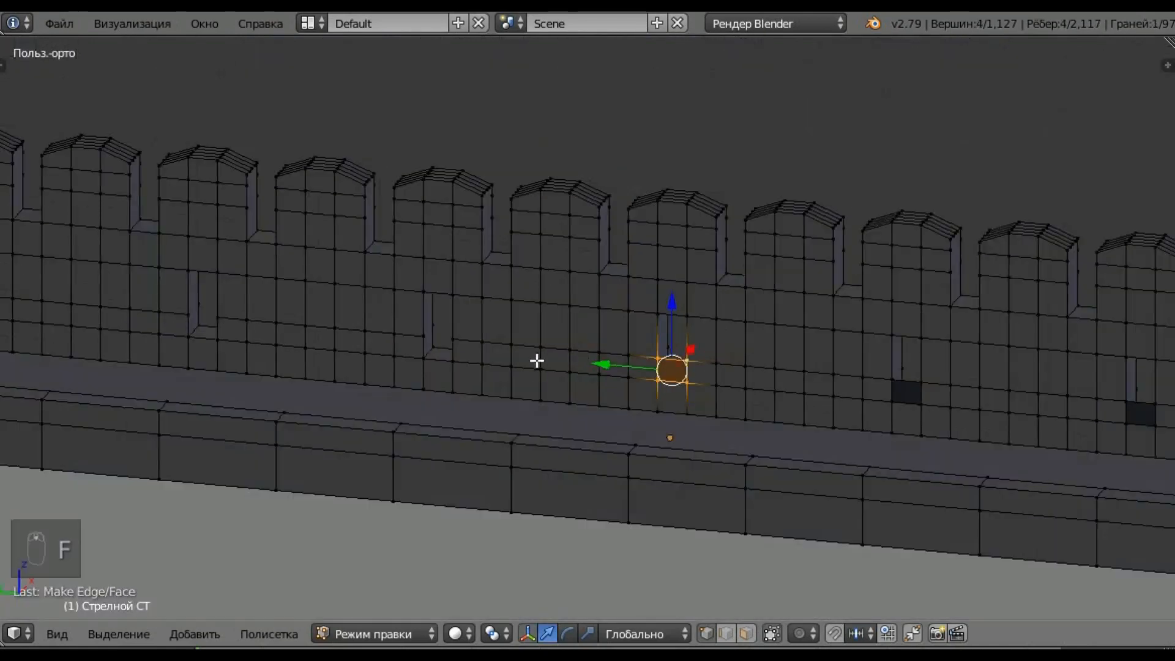
pyautogui.scroll(5, 429, 343)
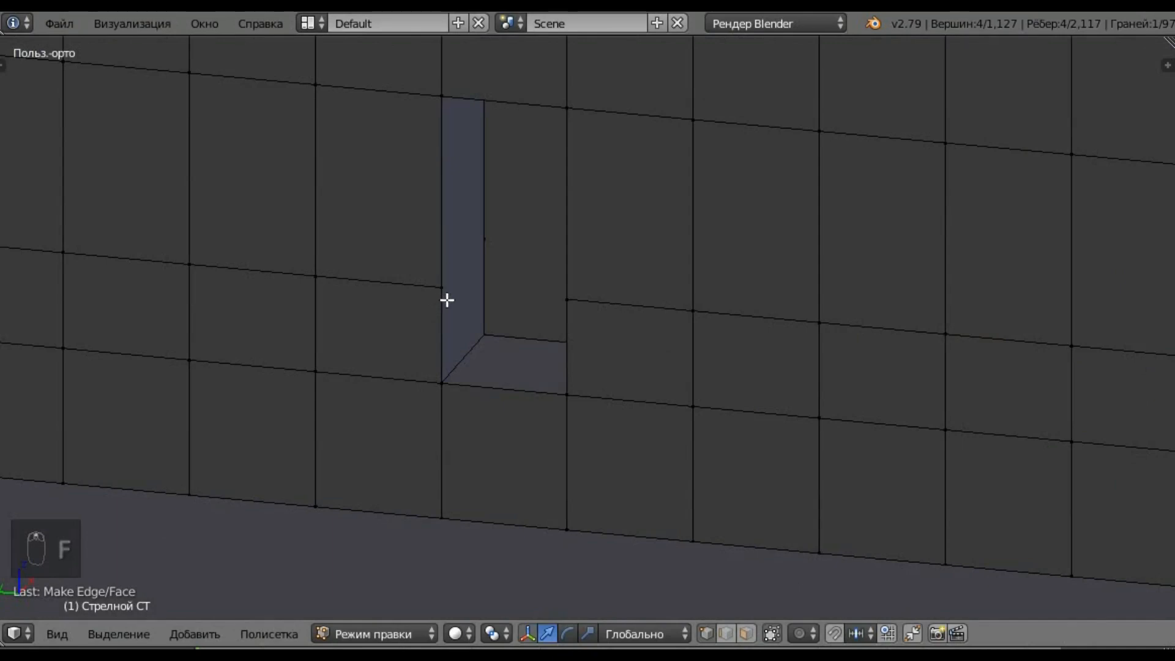
pyautogui.scroll(-3, 482, 375)
pyautogui.scroll(-3, 482, 375)
pyautogui.scroll(6, 453, 347)
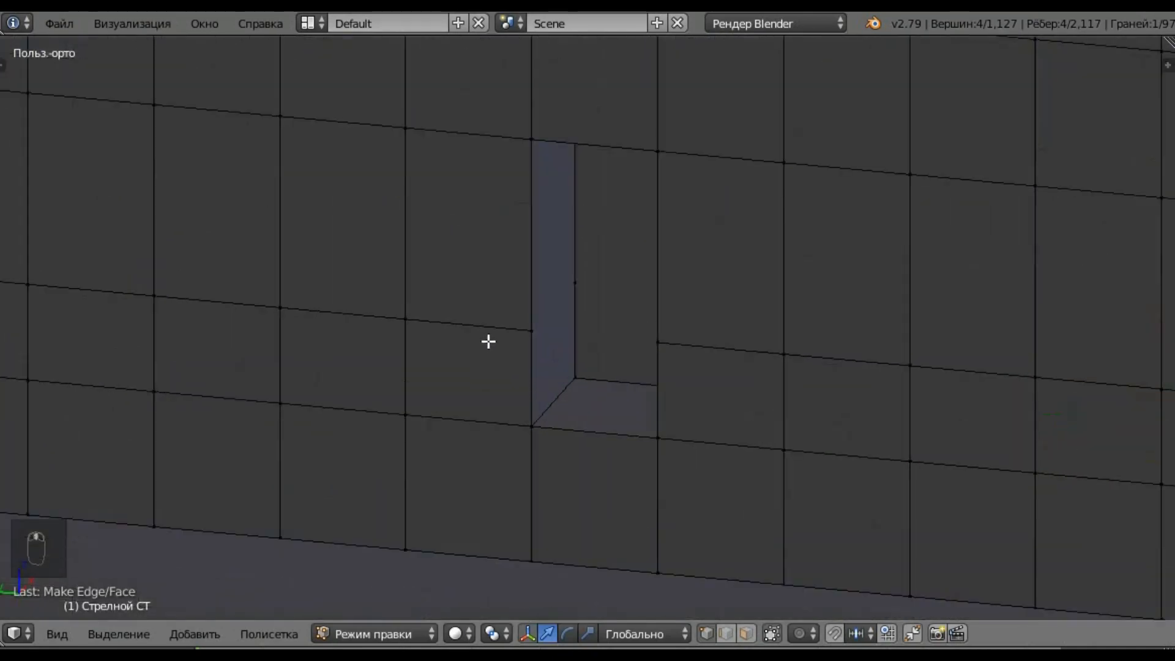
pyautogui.keyDown('ctrl'); pyautogui.rightClick(529, 336); pyautogui.keyUp('ctrl')
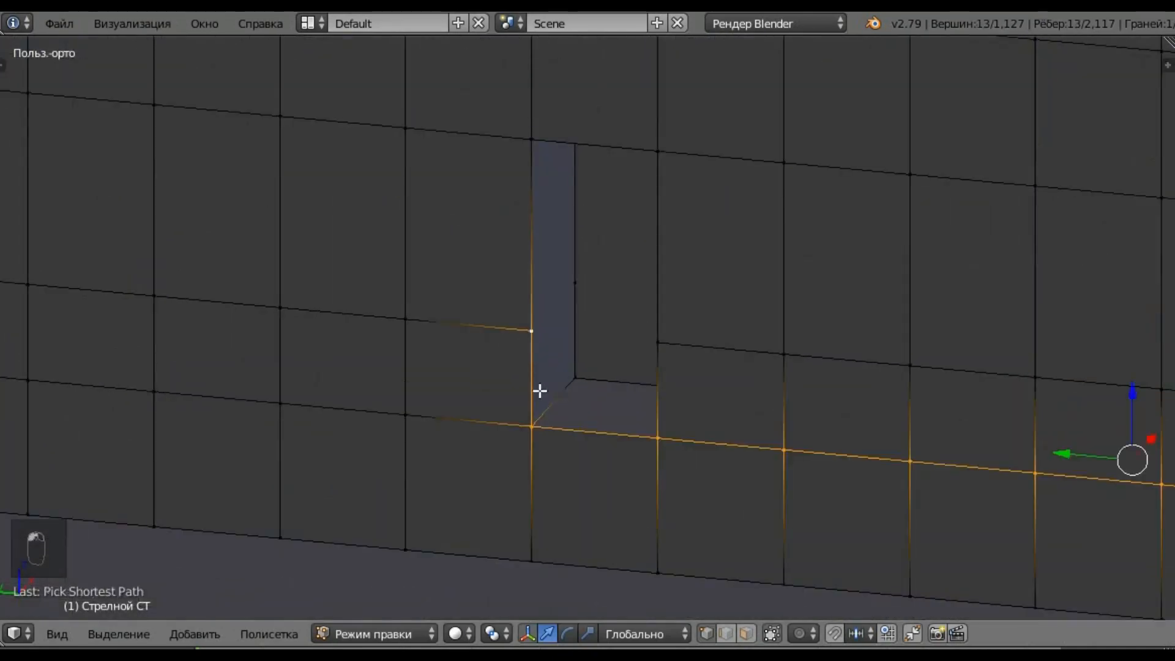
pyautogui.rightClick(526, 326)
pyautogui.keyDown('ctrl'); pyautogui.rightClick(653, 435); pyautogui.keyUp('ctrl')
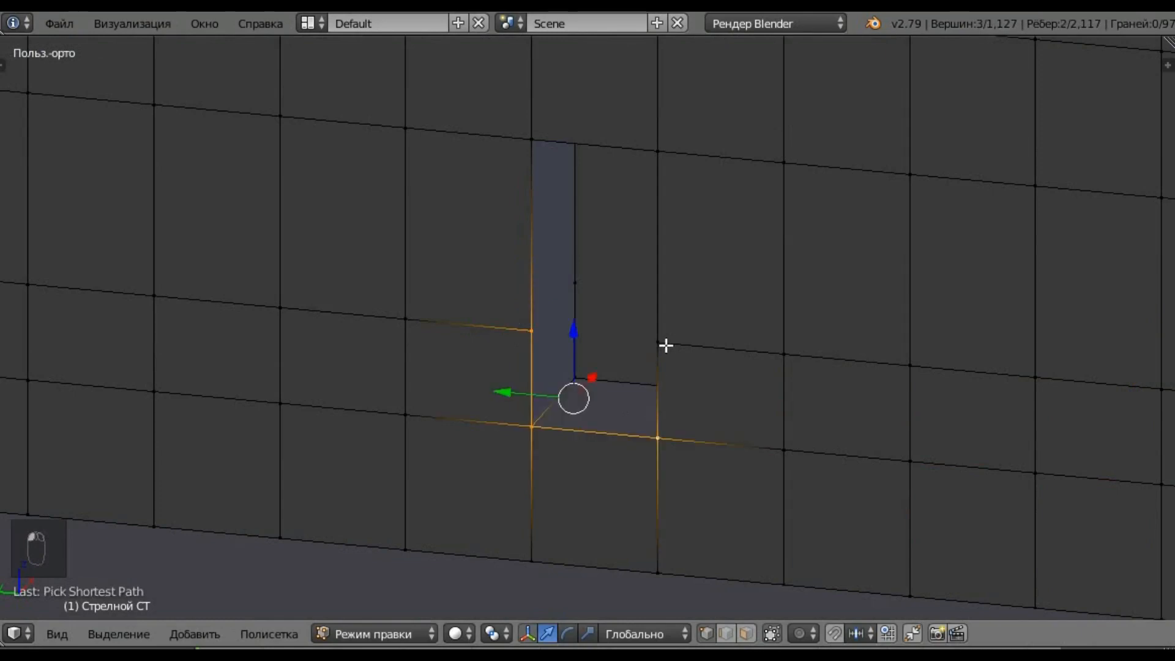
pyautogui.keyDown('shift'); pyautogui.rightClick(667, 348); pyautogui.keyUp('shift')
pyautogui.scroll(-5, 737, 362)
pyautogui.press('f')
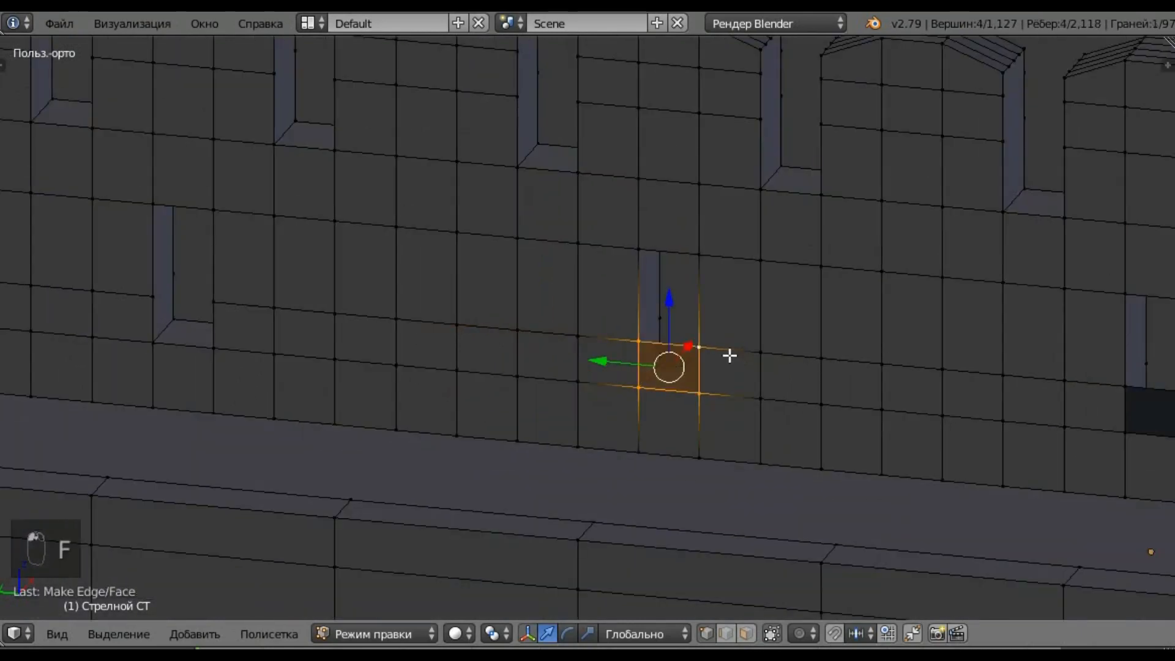
# Fill the lower part of the sixth arrow slit from the open end with a face across its four corner vertices.
pyautogui.scroll(2, 518, 359)
pyautogui.scroll(5, 412, 333)
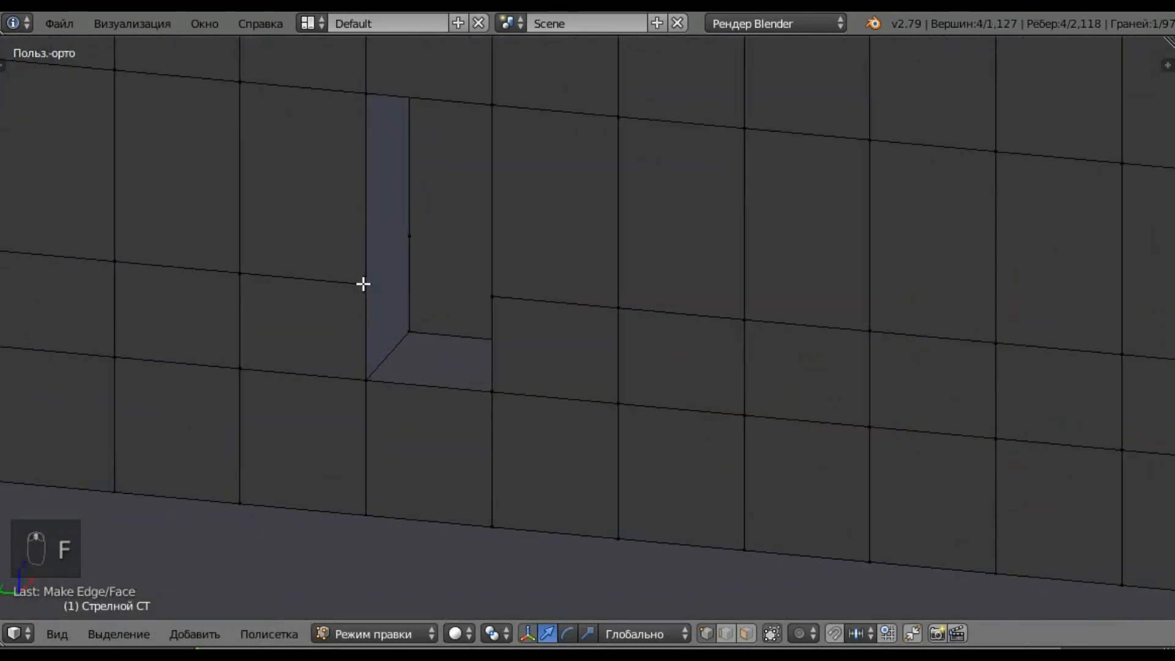
pyautogui.rightClick(363, 285)
pyautogui.keyDown('ctrl'); pyautogui.rightClick(522, 326); pyautogui.keyUp('ctrl')
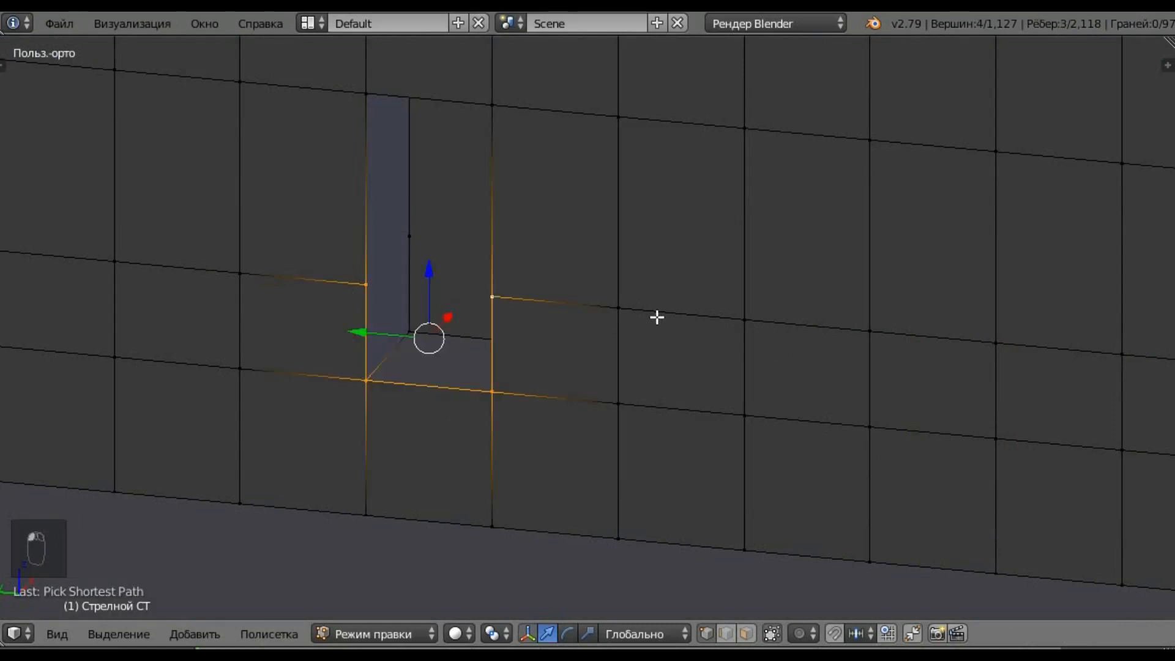
pyautogui.press('f')
pyautogui.scroll(-5, 652, 320)
# Fill the lower part of the last arrow slit, nearest the tower, with a face across its four corner vertices.
pyautogui.scroll(4, 339, 303)
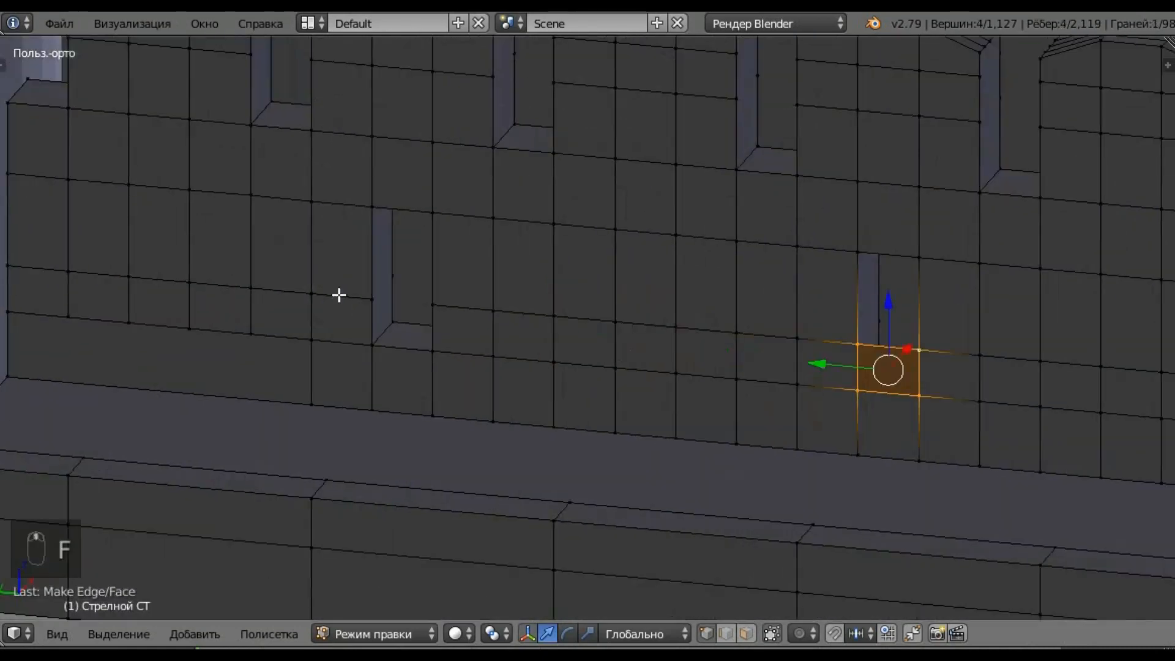
pyautogui.scroll(5, 343, 298)
pyautogui.rightClick(431, 296)
pyautogui.keyDown('ctrl'); pyautogui.rightClick(587, 313); pyautogui.keyUp('ctrl')
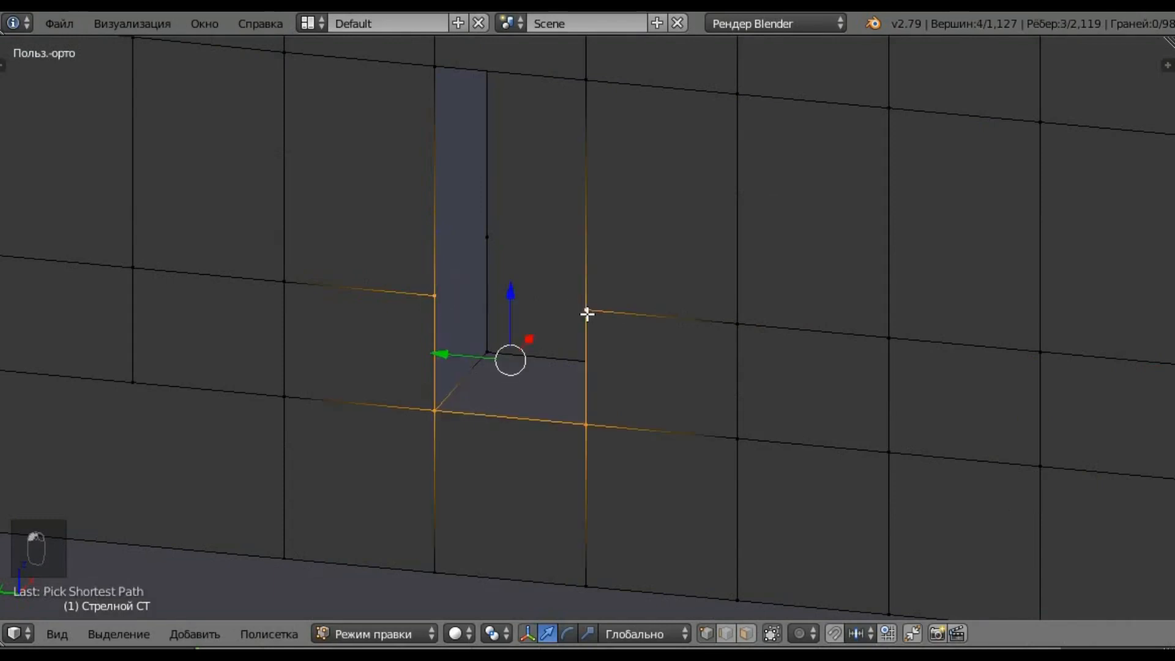
pyautogui.press('f')
pyautogui.scroll(-8, 595, 333)
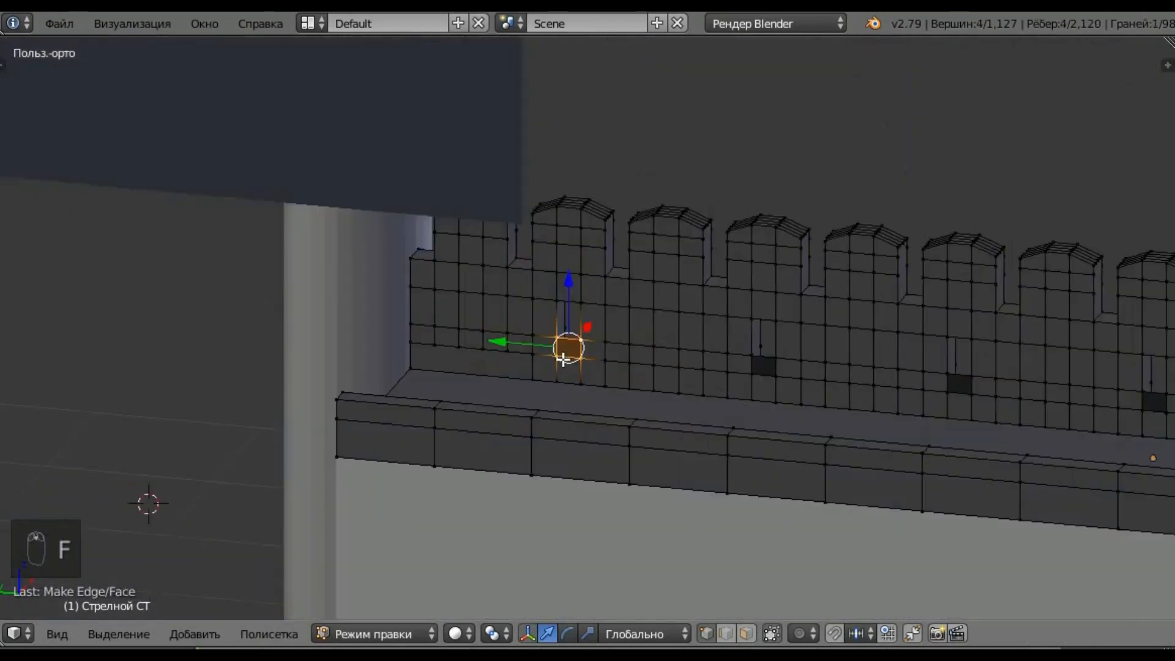
# In face selection, delete the two inner side faces and the bottom face of the arrow slit nearest the tower.
pyautogui.moveTo(766, 399); pyautogui.dragTo(364, 390, button='middle')
pyautogui.scroll(4, 404, 394)
pyautogui.scroll(1, 630, 300)
pyautogui.scroll(4, 755, 317)
pyautogui.moveTo(831, 337)
pyautogui.mouseDown(button='middle')
pyautogui.moveTo(847, 378)
pyautogui.moveTo(795, 377)
pyautogui.moveTo(826, 434)
pyautogui.moveTo(824, 344)
pyautogui.mouseUp(button='middle')
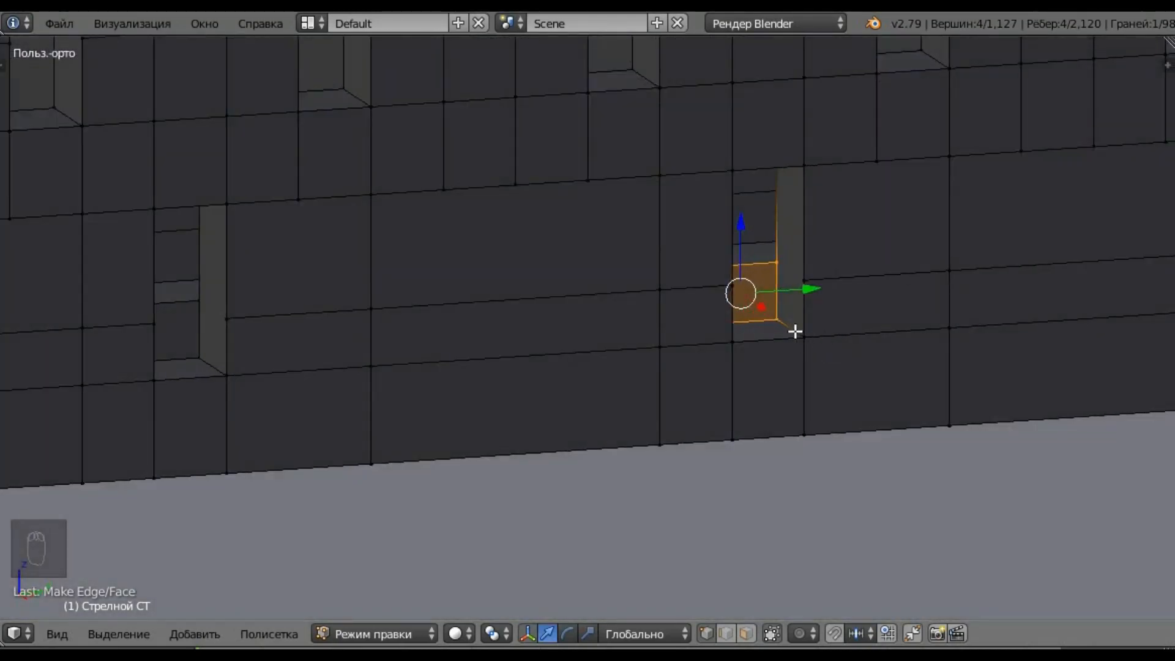
pyautogui.scroll(2, 755, 219)
pyautogui.scroll(-2, 814, 256)
pyautogui.scroll(2, 814, 256)
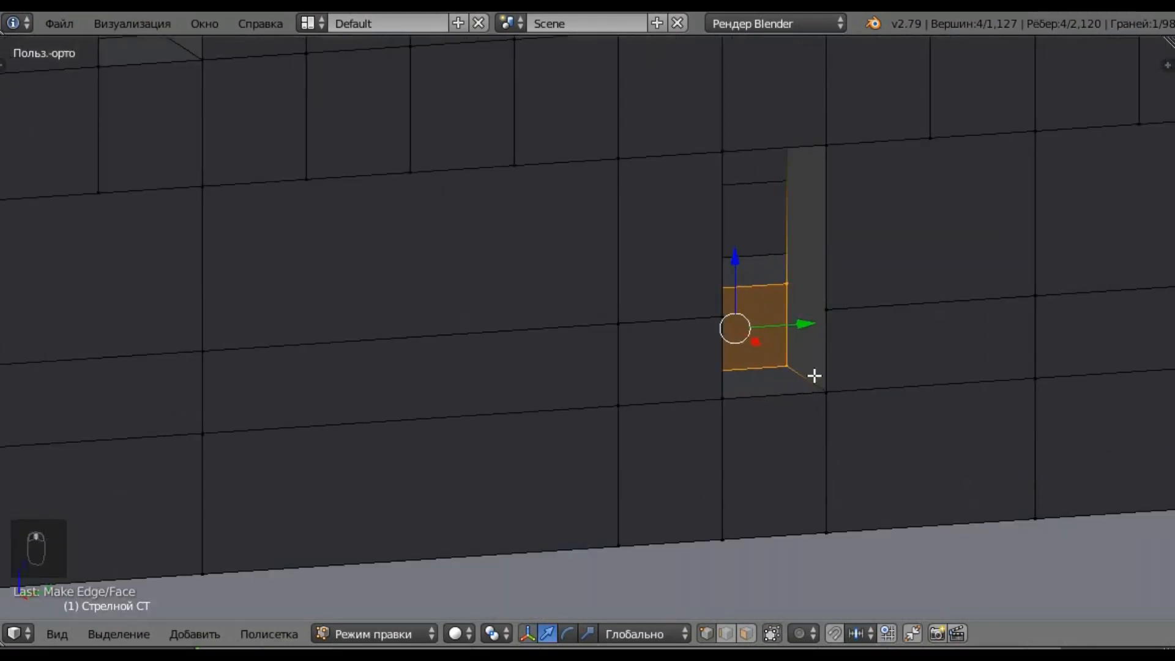
pyautogui.click(746, 633)
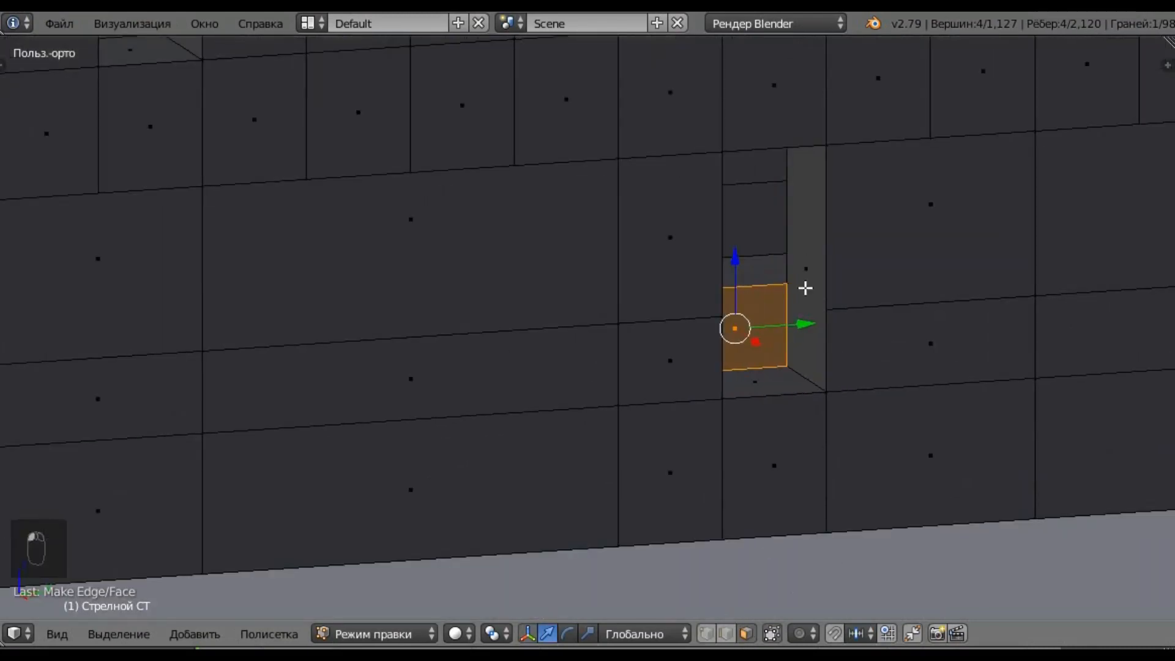
pyautogui.rightClick(816, 251)
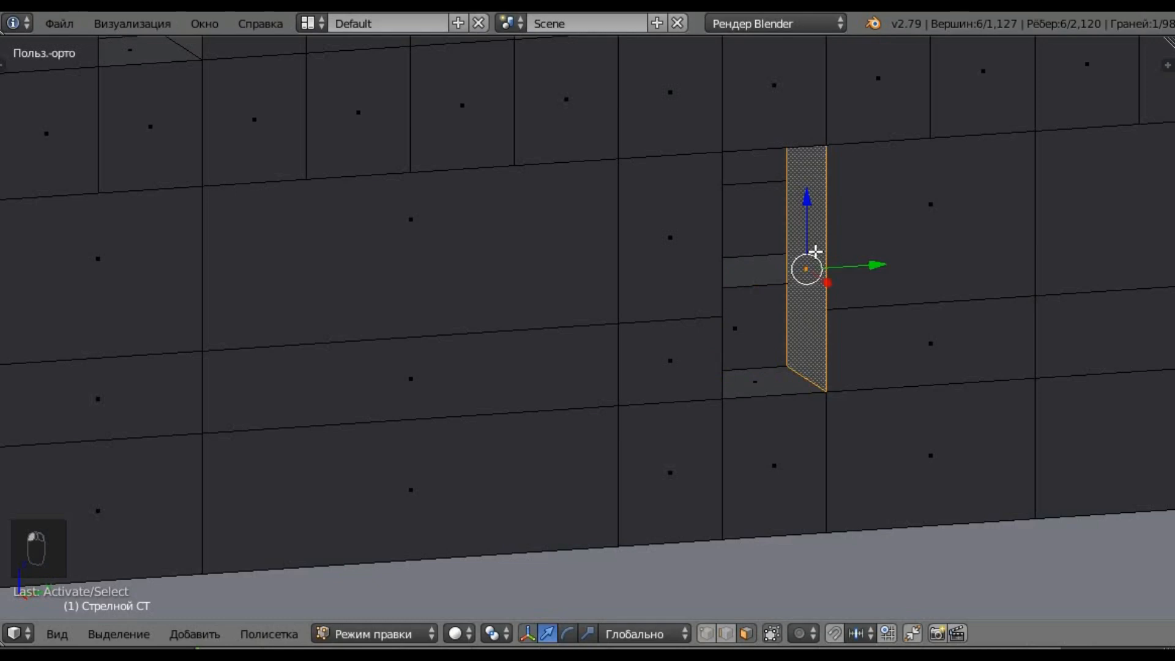
pyautogui.moveTo(806, 265); pyautogui.dragTo(669, 270, button='middle')
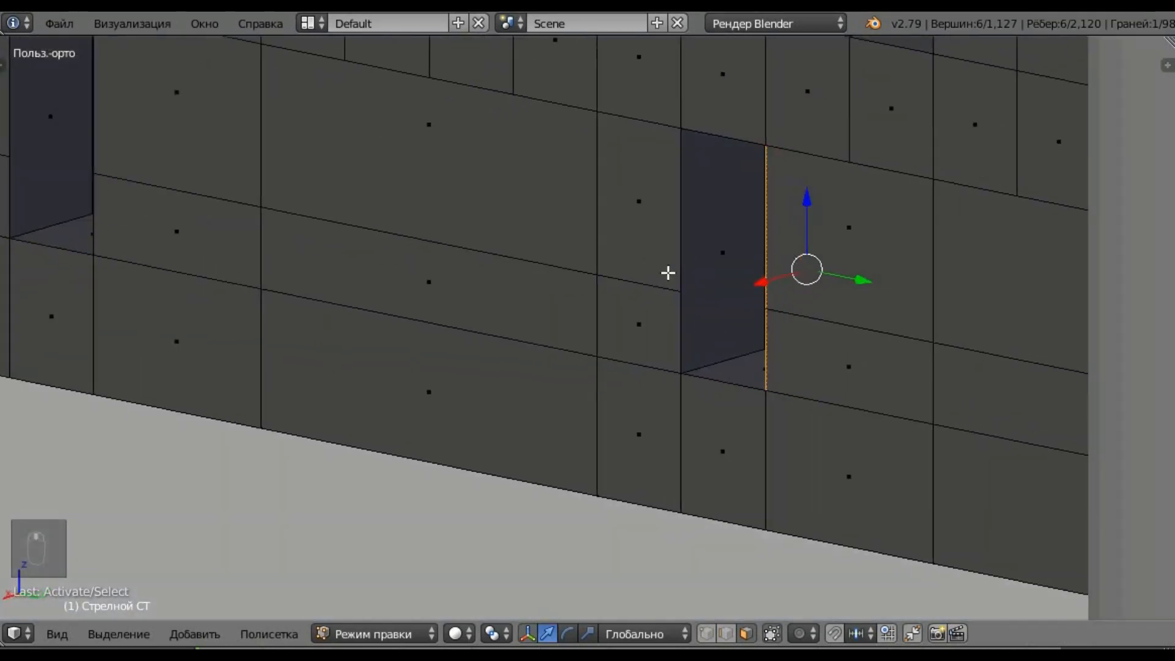
pyautogui.scroll(3, 748, 292)
pyautogui.keyDown('shift'); pyautogui.rightClick(783, 359); pyautogui.keyUp('shift')
pyautogui.moveTo(783, 359); pyautogui.dragTo(845, 419, button='middle')
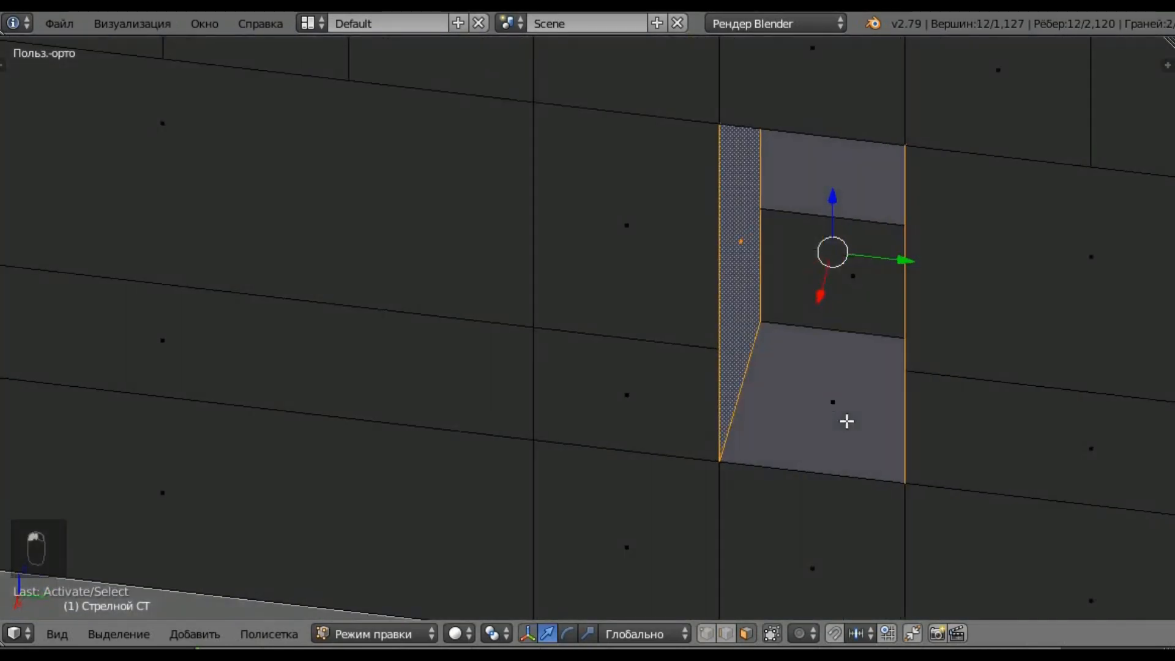
pyautogui.keyDown('shift'); pyautogui.rightClick(846, 423); pyautogui.keyUp('shift')
pyautogui.press('Delete')
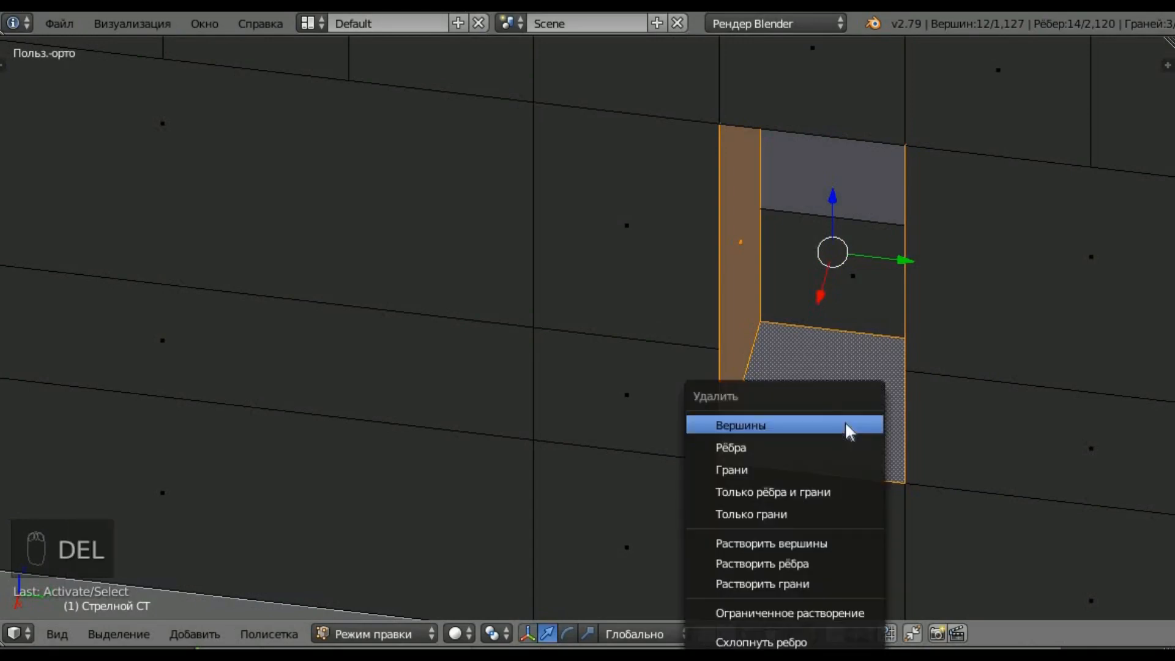
pyautogui.click(780, 465)
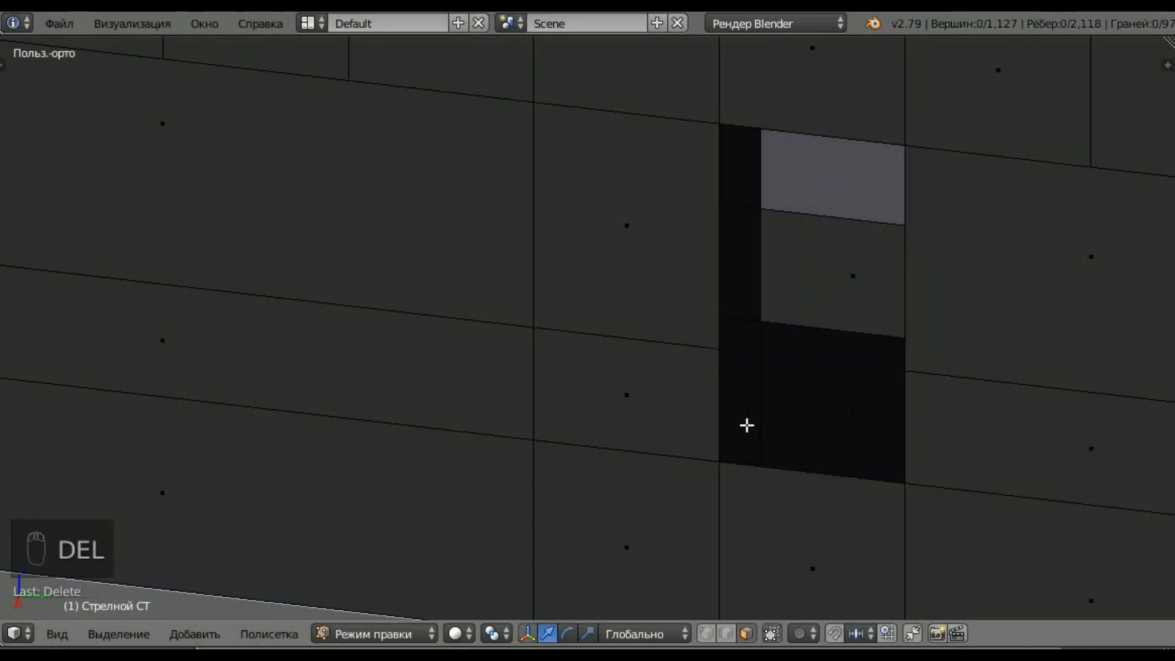
# In vertex selection, rebuild that slit's inner side face nearest the tower from its border vertices, ending at the new fill's upper edge.
pyautogui.moveTo(747, 424); pyautogui.dragTo(889, 308, button='middle')
pyautogui.scroll(-5, 836, 324)
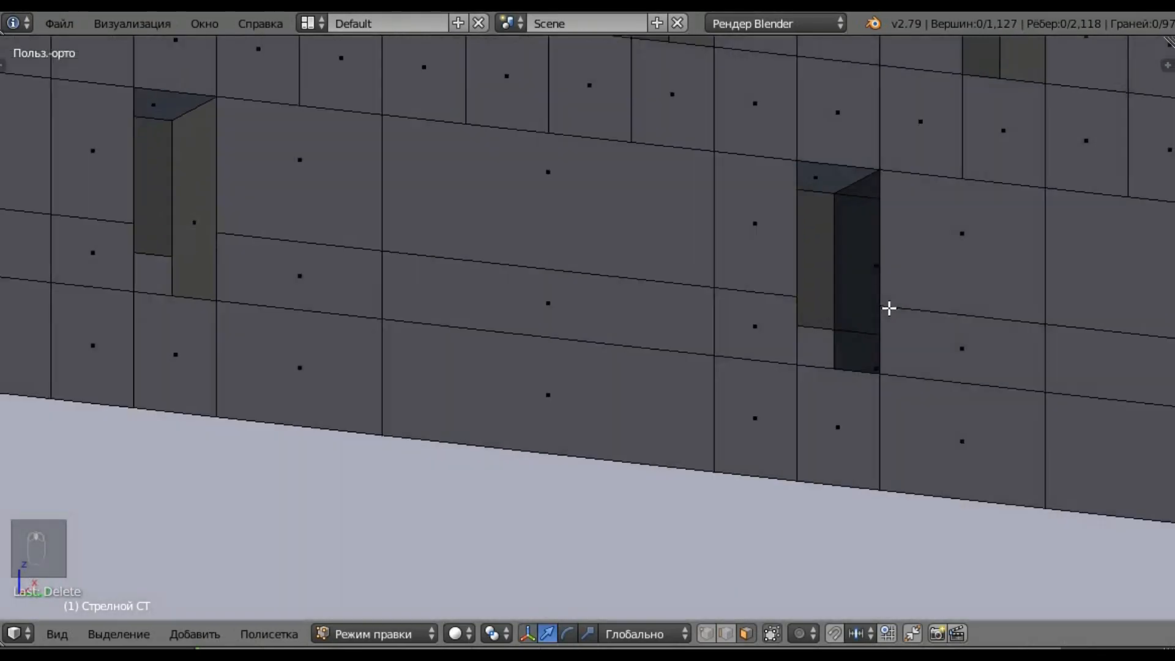
pyautogui.click(706, 634)
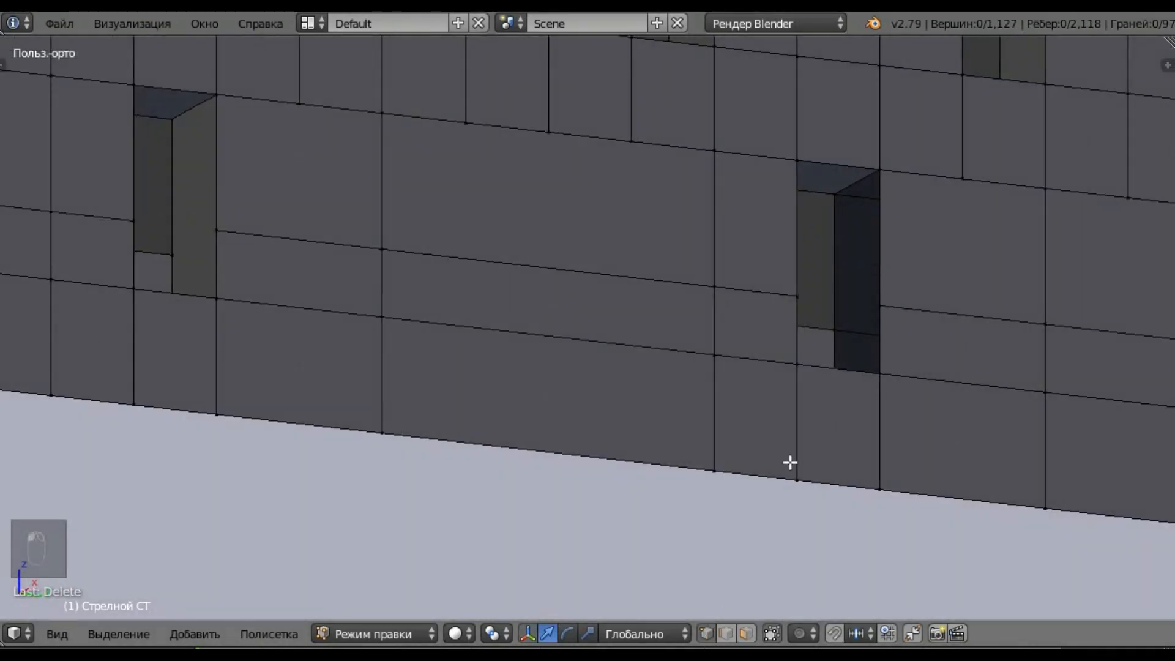
pyautogui.rightClick(876, 377)
pyautogui.keyDown('ctrl'); pyautogui.rightClick(833, 330); pyautogui.keyUp('ctrl')
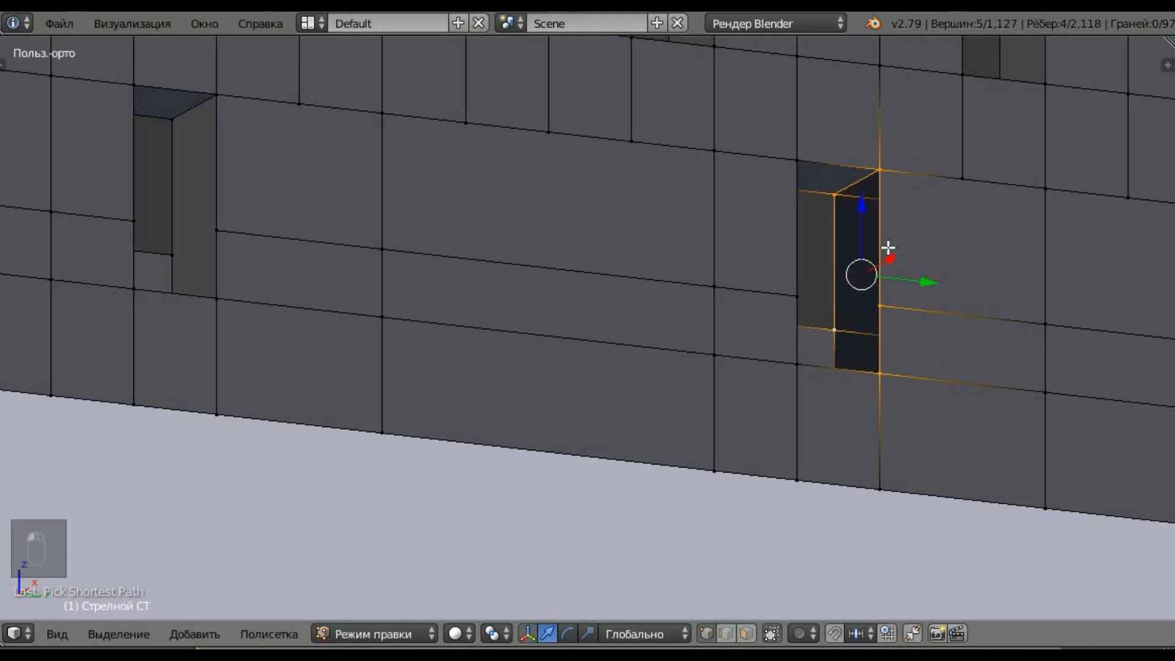
pyautogui.moveTo(903, 317); pyautogui.dragTo(889, 322, button='middle')
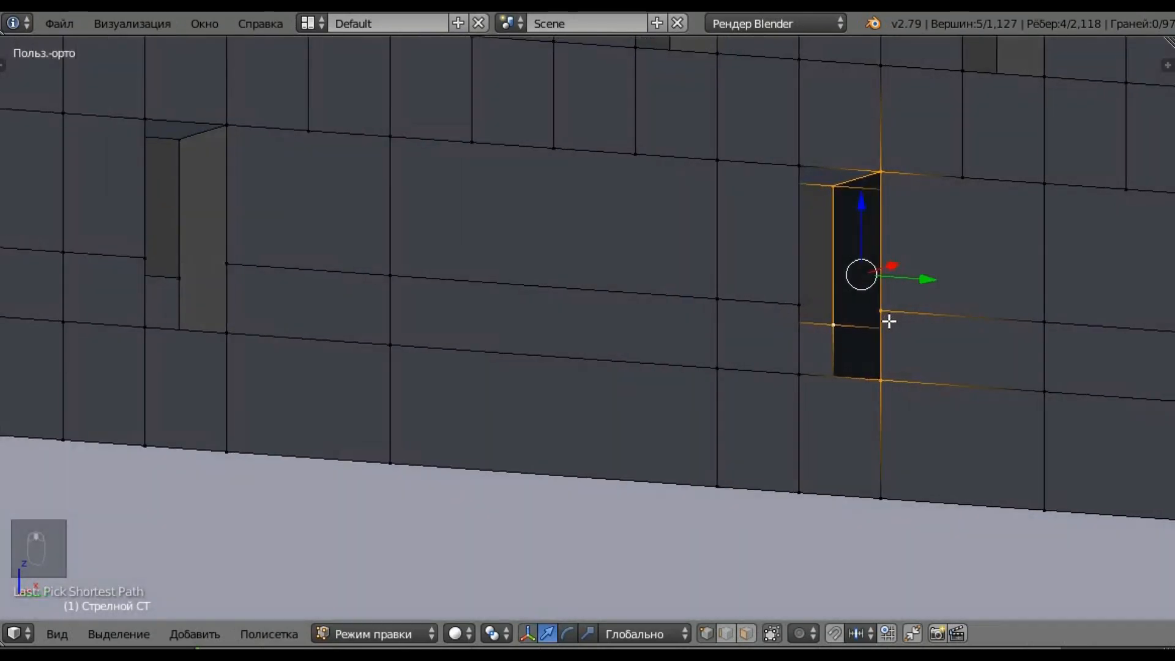
pyautogui.press('f')
# Rebuild the slit's opposite inner side face, the one farther from the tower, from its five border vertices.
pyautogui.moveTo(880, 365)
pyautogui.mouseDown(button='middle')
pyautogui.moveTo(787, 373)
pyautogui.moveTo(745, 351)
pyautogui.moveTo(763, 393)
pyautogui.moveTo(786, 344)
pyautogui.mouseUp(button='middle')
pyautogui.rightClick(768, 396)
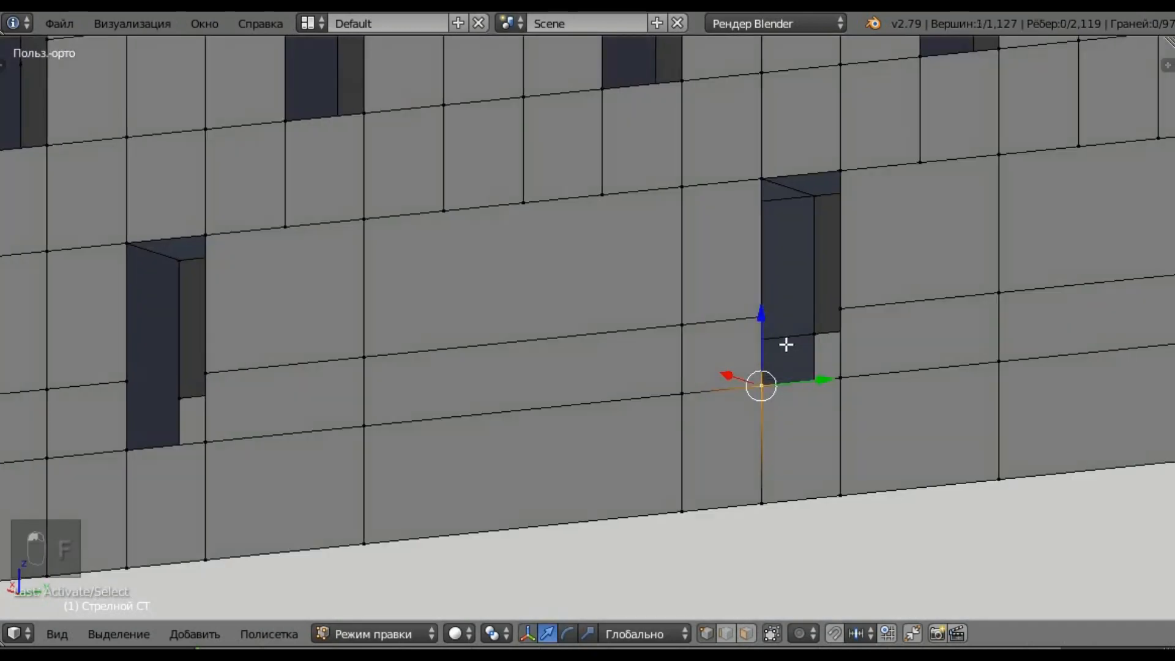
pyautogui.moveTo(781, 297); pyautogui.dragTo(768, 215, button='middle')
pyautogui.keyDown('ctrl'); pyautogui.rightClick(760, 213); pyautogui.keyUp('ctrl')
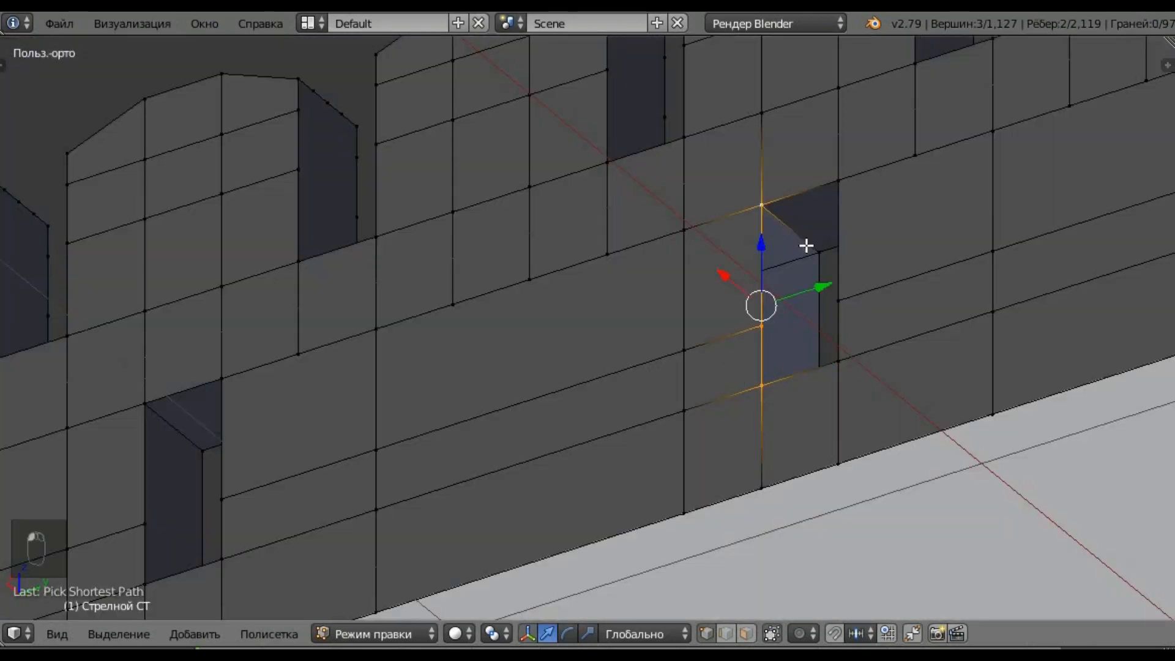
pyautogui.keyDown('ctrl'); pyautogui.rightClick(822, 257); pyautogui.keyUp('ctrl')
pyautogui.moveTo(832, 317)
pyautogui.mouseDown(button='middle')
pyautogui.moveTo(829, 336)
pyautogui.moveTo(858, 380)
pyautogui.moveTo(845, 375)
pyautogui.moveTo(873, 404)
pyautogui.moveTo(857, 446)
pyautogui.moveTo(824, 425)
pyautogui.moveTo(852, 417)
pyautogui.moveTo(891, 461)
pyautogui.mouseUp(button='middle')
pyautogui.keyDown('shift'); pyautogui.rightClick(818, 352); pyautogui.keyUp('shift')
pyautogui.press('f')
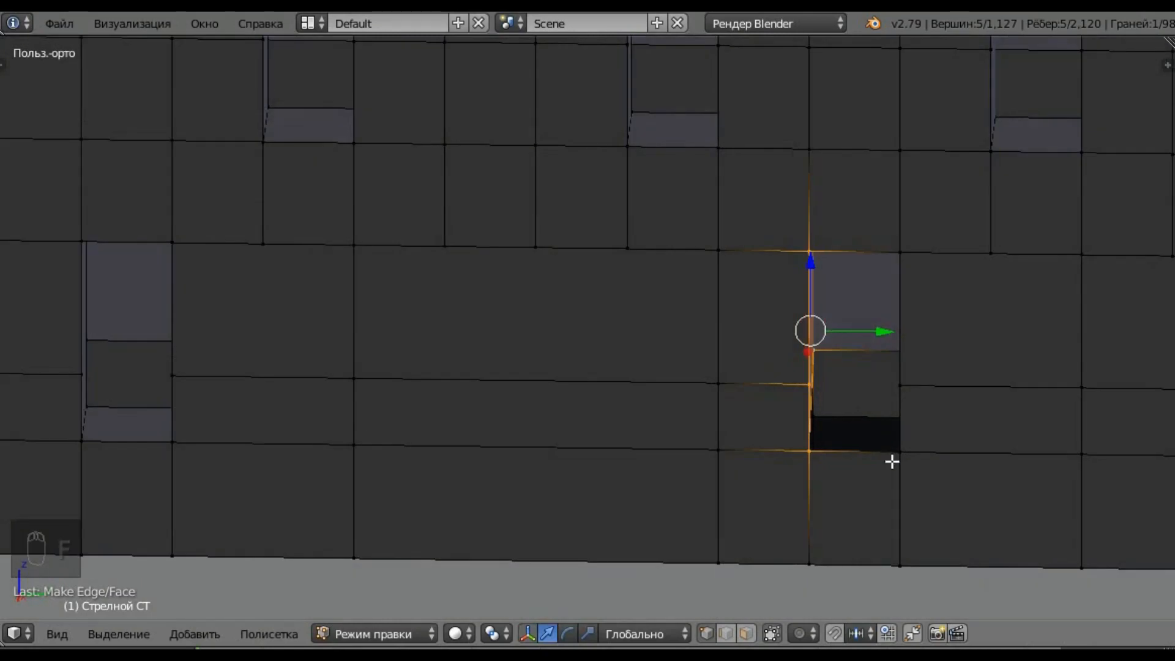
# Select the vertices bordering the open bottom of the arrow slit nearest the tower.
pyautogui.rightClick(888, 455)
pyautogui.moveTo(882, 398)
pyautogui.mouseDown(button='middle')
pyautogui.moveTo(874, 365)
pyautogui.moveTo(863, 400)
pyautogui.mouseUp(button='middle')
pyautogui.keyDown('ctrl'); pyautogui.rightClick(869, 393); pyautogui.keyUp('ctrl')
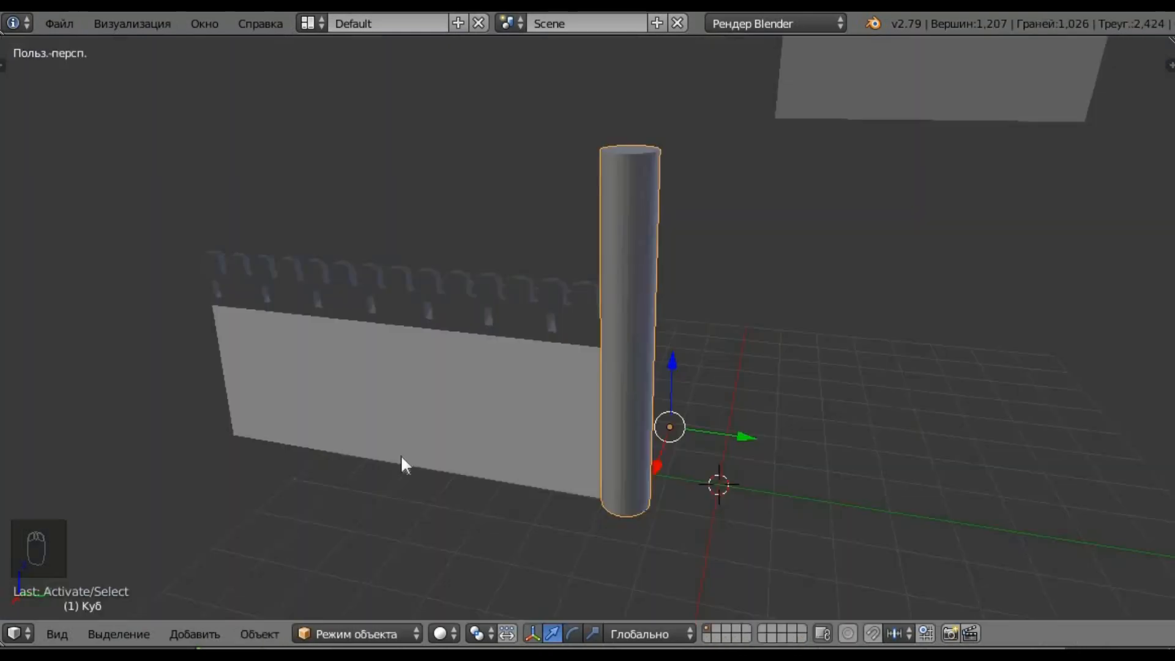
# Examine the crenellated wall and the tower cylinder from several angles and distances.
pyautogui.moveTo(427, 465); pyautogui.dragTo(449, 451, button='middle')
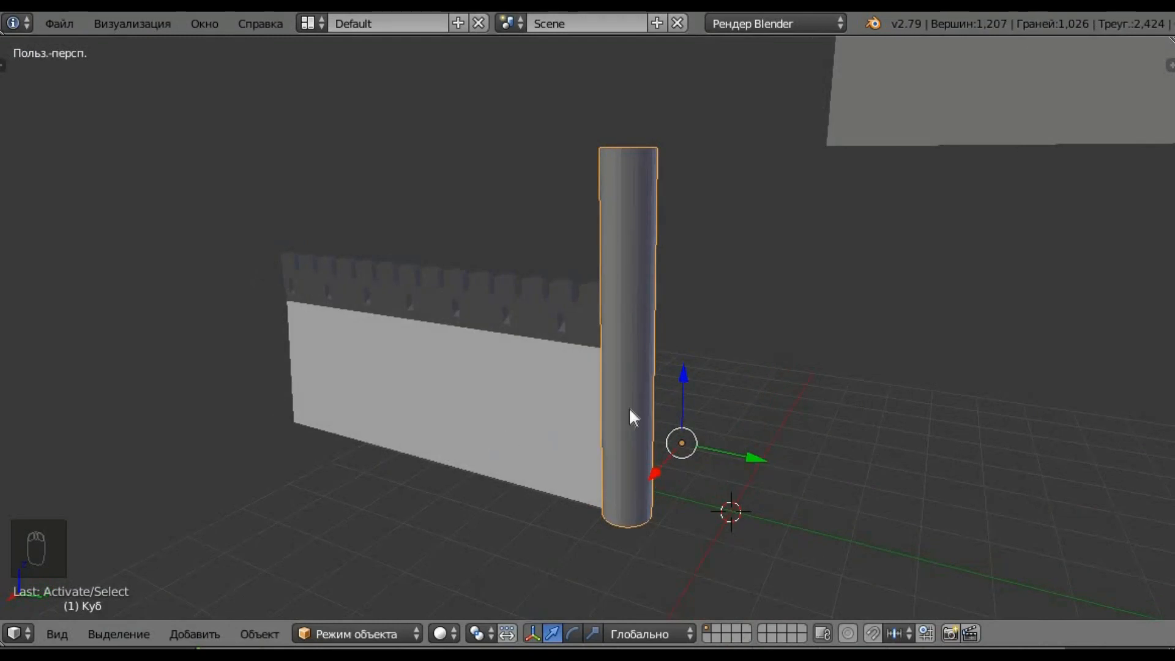
pyautogui.scroll(3, 640, 410)
pyautogui.scroll(-7, 642, 408)
pyautogui.scroll(5, 689, 430)
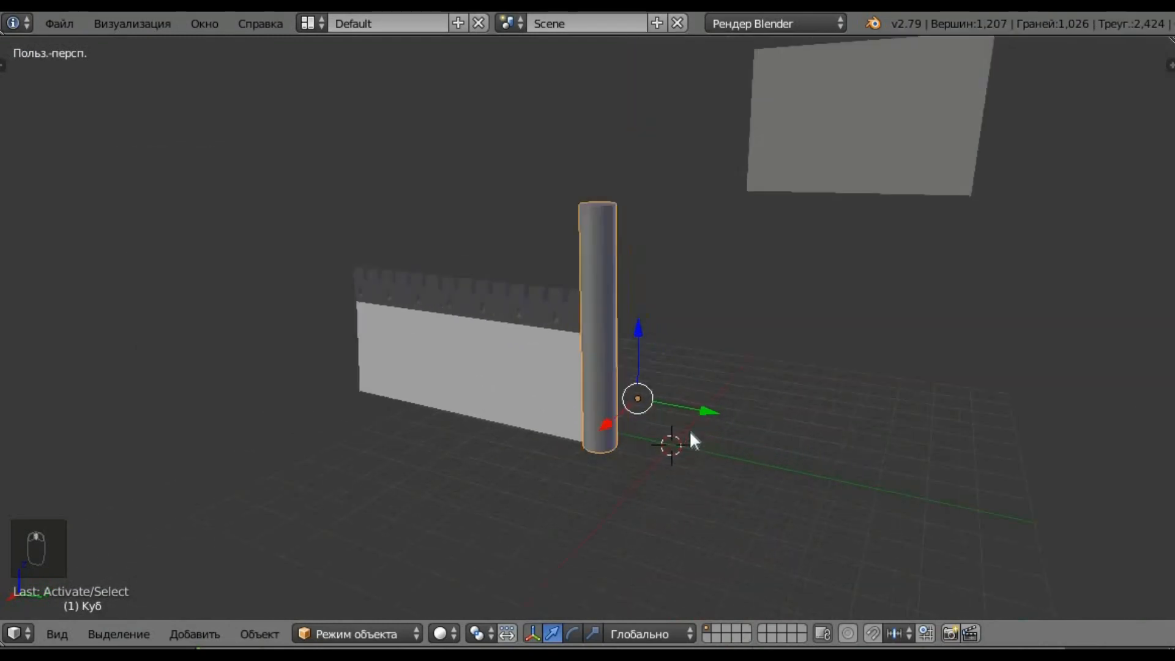
pyautogui.scroll(5, 599, 389)
pyautogui.scroll(-3, 576, 384)
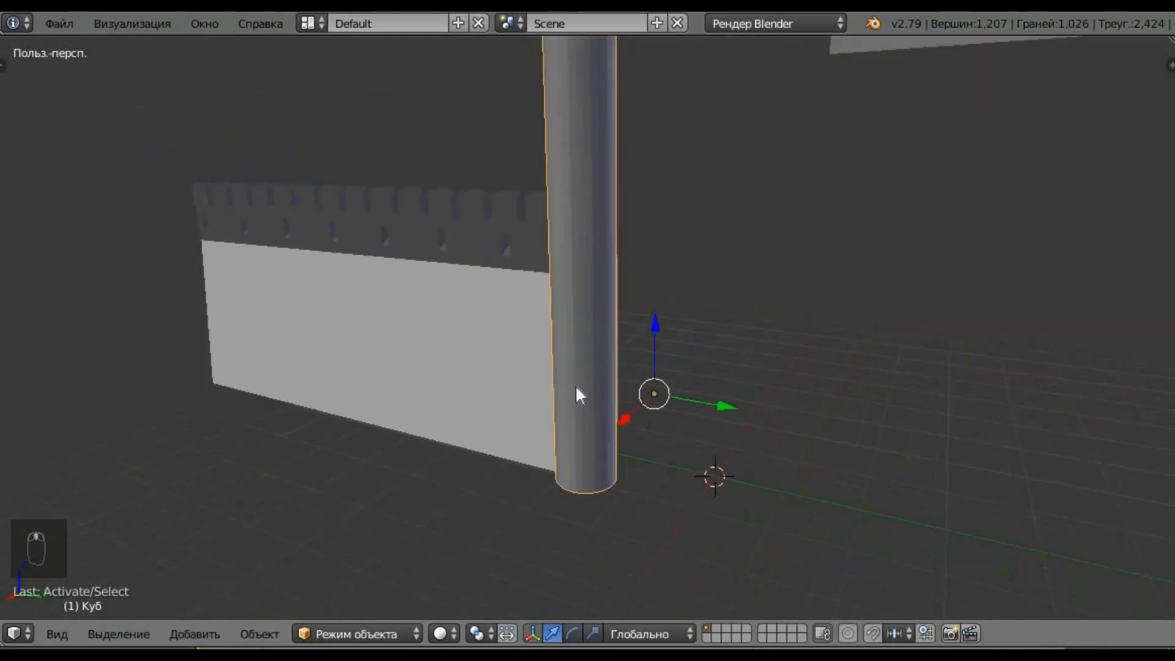
pyautogui.scroll(-2, 576, 384)
pyautogui.moveTo(636, 392); pyautogui.dragTo(642, 367, button='middle')
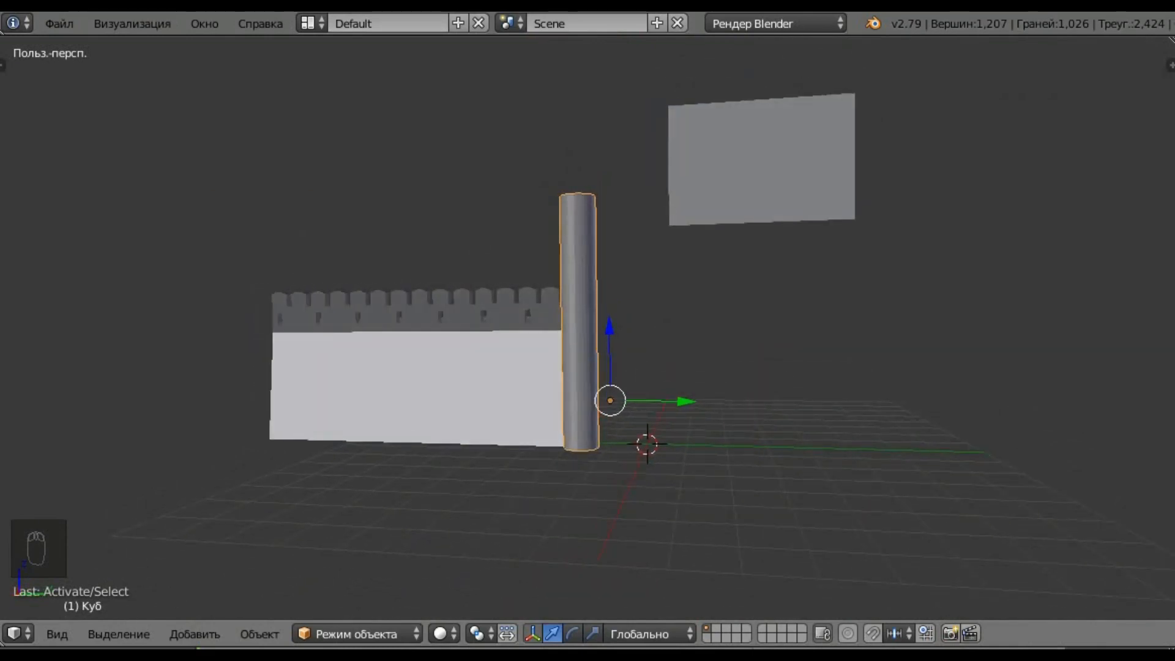
# Duplicate the entire tower cylinder in edit mode and place the copy along the Y axis on the gate's other side.
pyautogui.press('Tab')
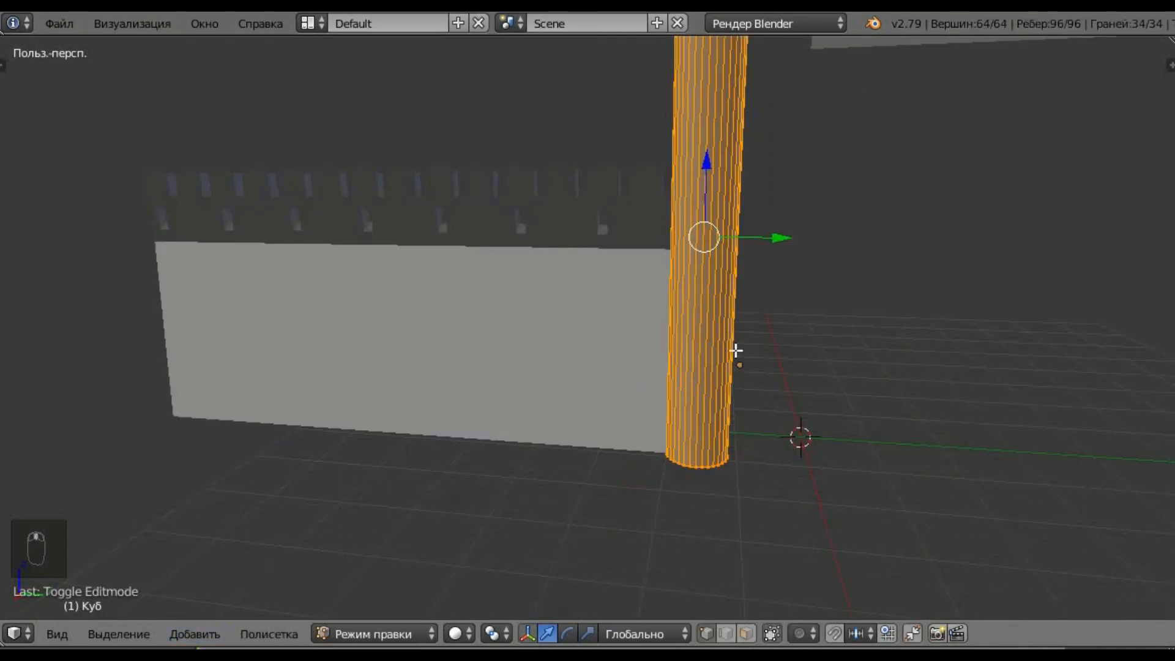
pyautogui.moveTo(735, 350); pyautogui.dragTo(703, 304, button='middle')
pyautogui.scroll(-4, 754, 350)
pyautogui.scroll(3, 759, 360)
pyautogui.press('a')
pyautogui.press('a')
pyautogui.scroll(-3, 725, 370)
pyautogui.scroll(3, 704, 305)
pyautogui.moveTo(707, 366); pyautogui.dragTo(714, 367, button='middle')
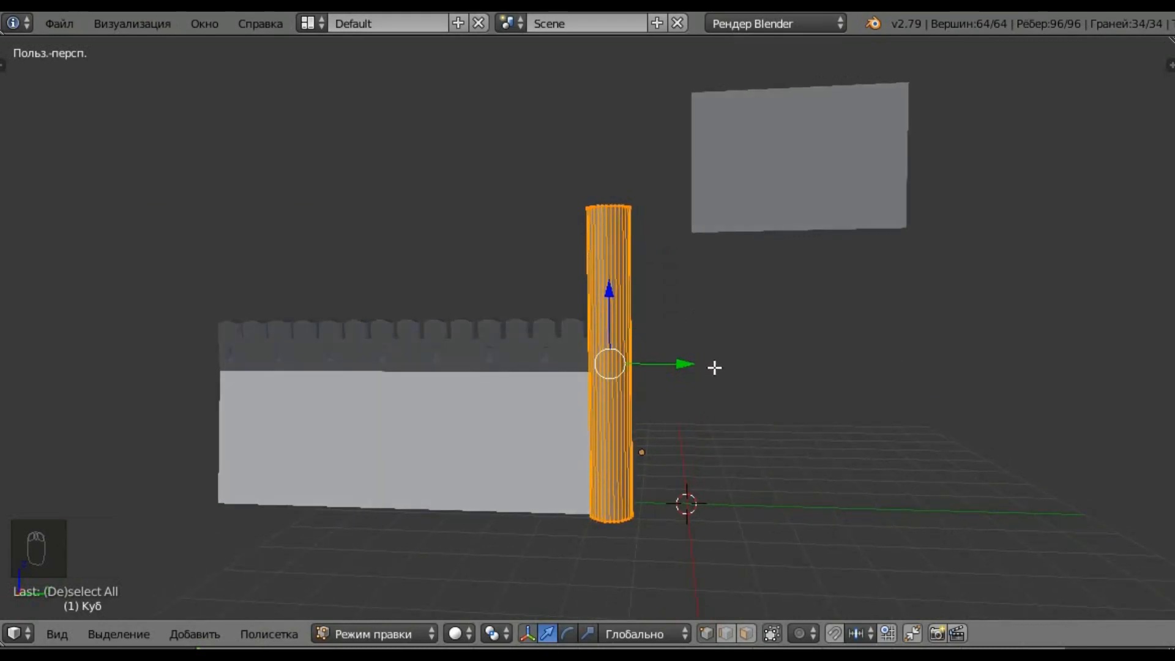
pyautogui.hotkey('shift', 'd')
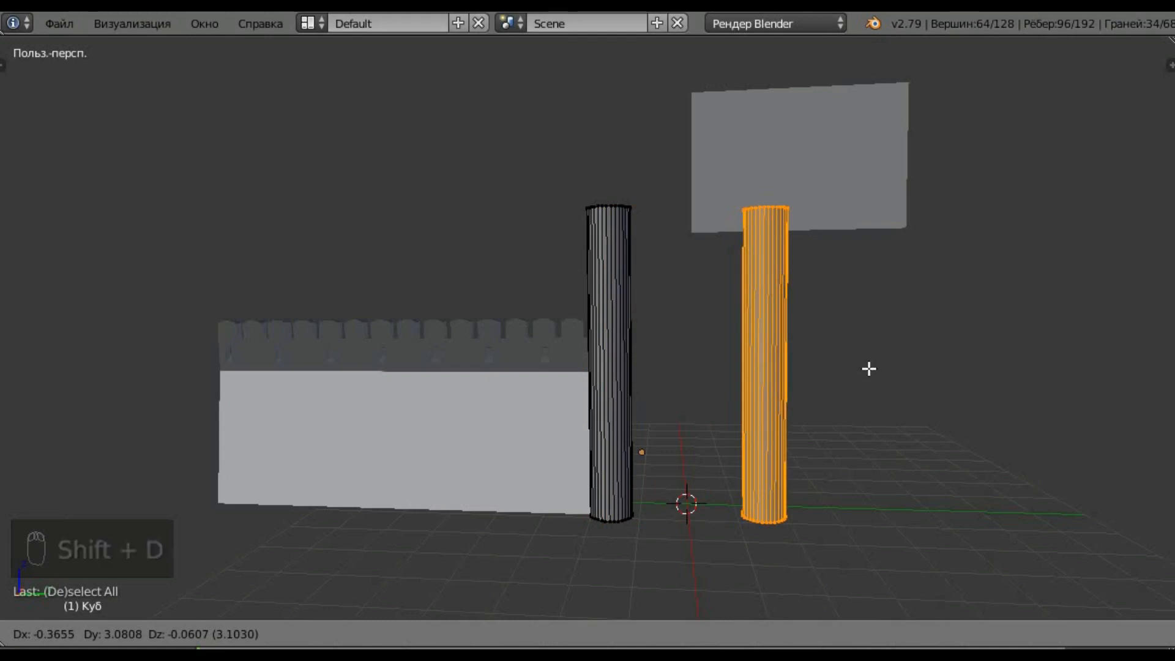
pyautogui.press('y')
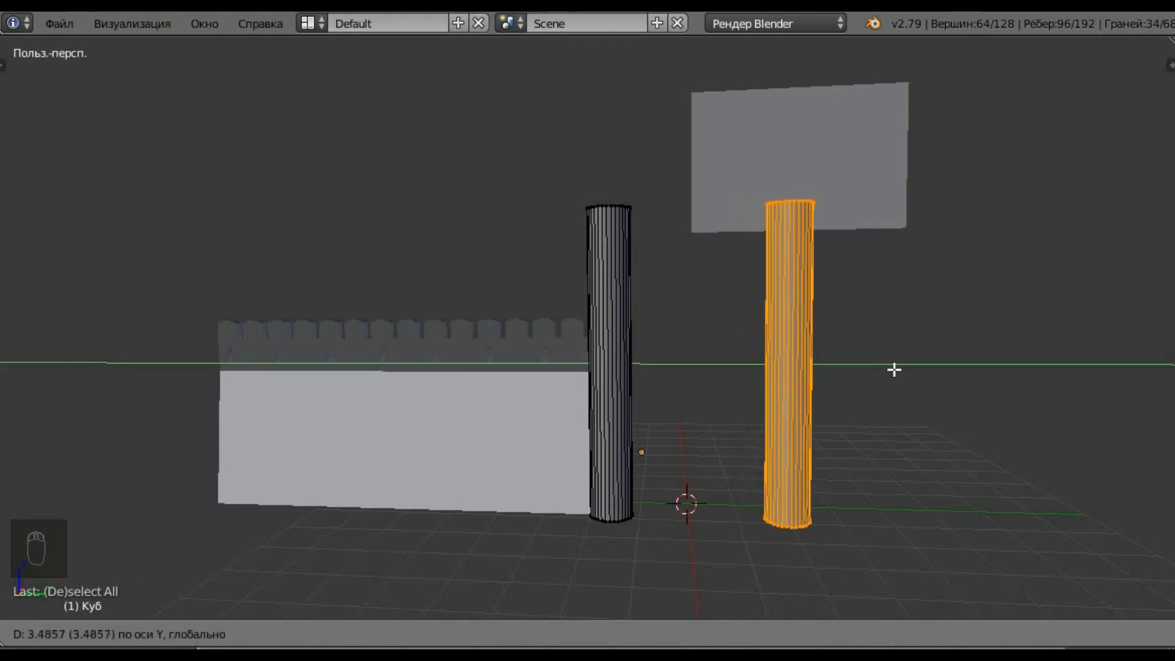
pyautogui.click(926, 370)
# Place the 3D cursor between the two towers, return to object mode and add a cube there.
pyautogui.scroll(4, 680, 309)
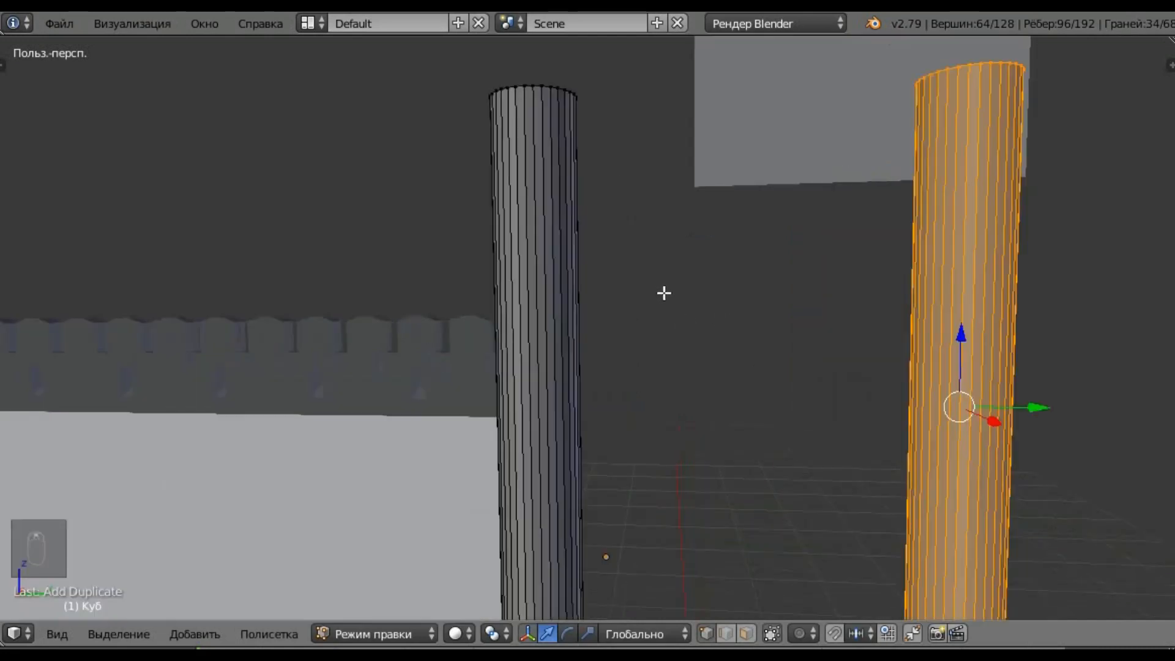
pyautogui.scroll(-4, 664, 293)
pyautogui.scroll(2, 698, 407)
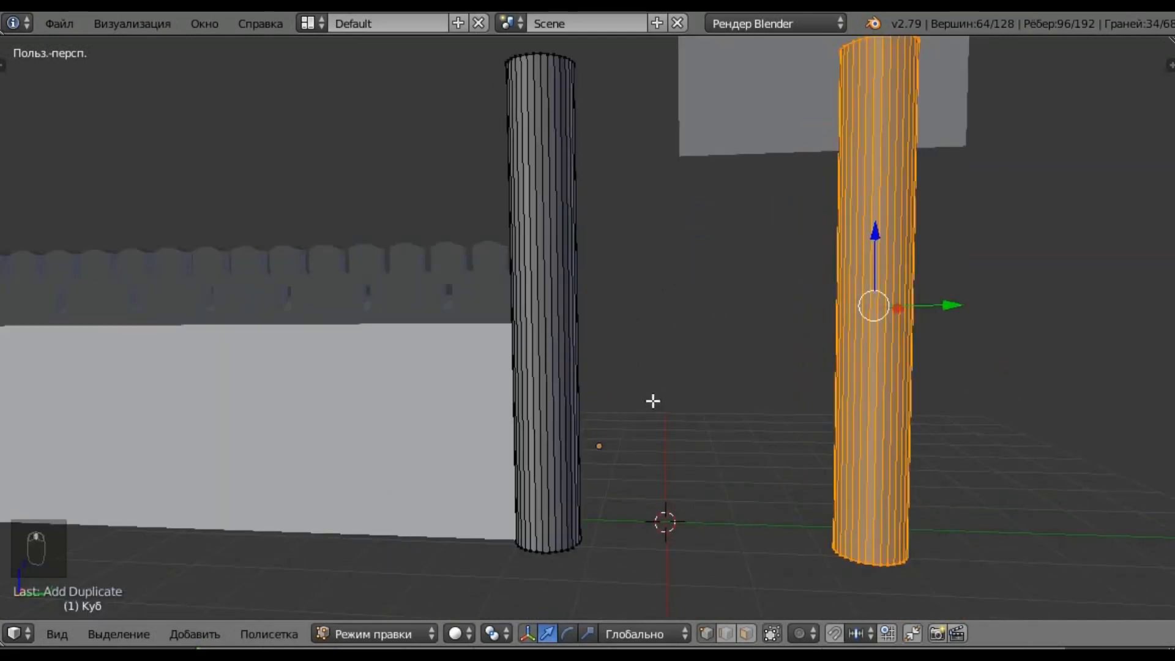
pyautogui.scroll(-2, 651, 407)
pyautogui.moveTo(650, 409); pyautogui.dragTo(724, 434, button='middle')
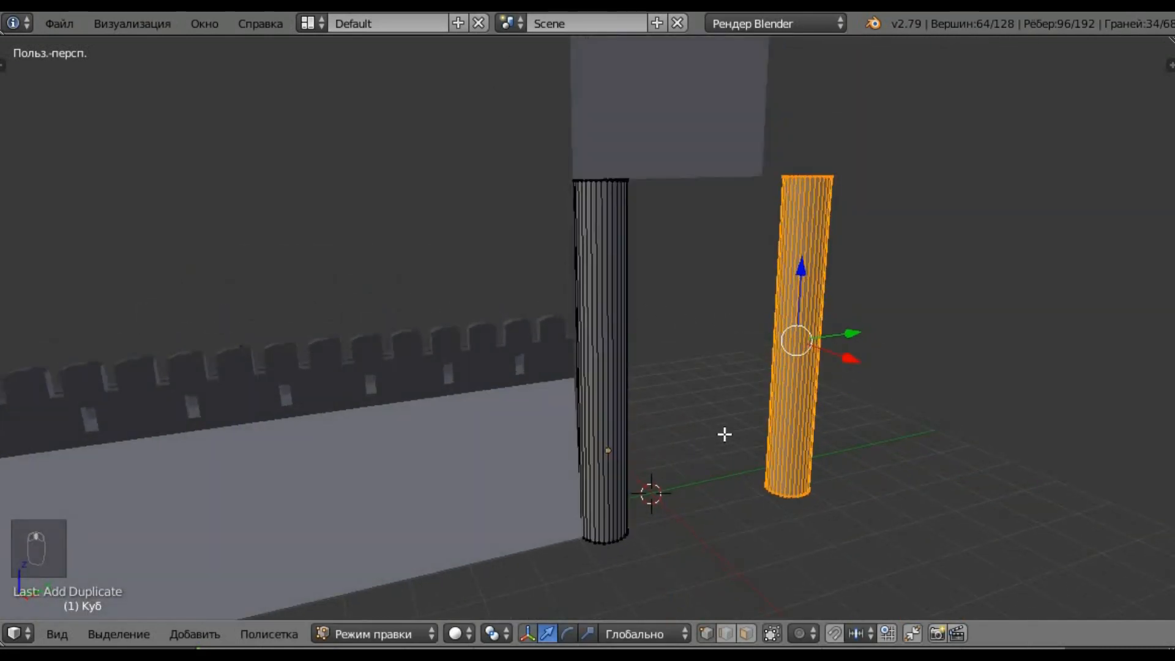
pyautogui.hotkey('shift', 'a')
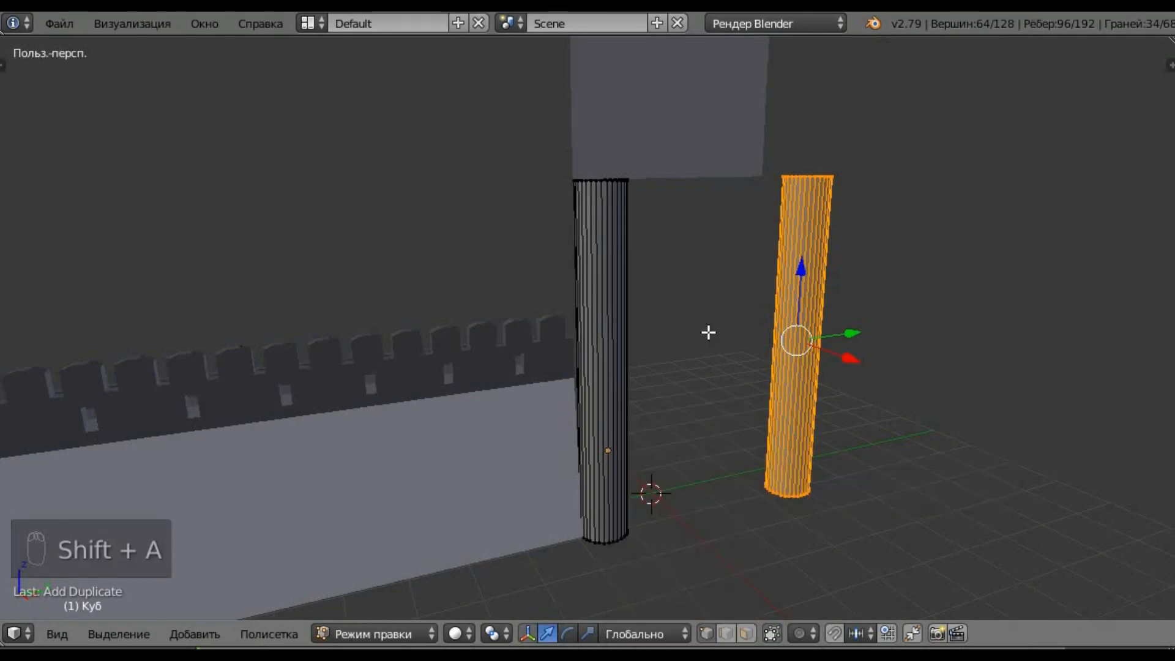
pyautogui.click(703, 336)
pyautogui.press('Tab')
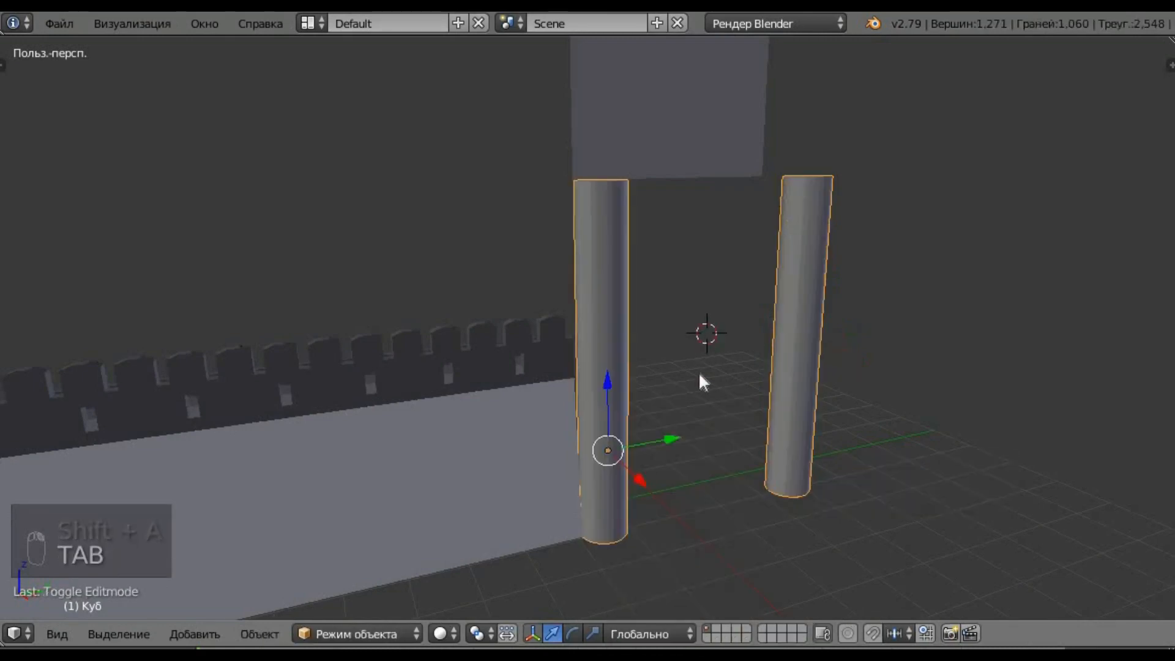
pyautogui.hotkey('shift', 'a')
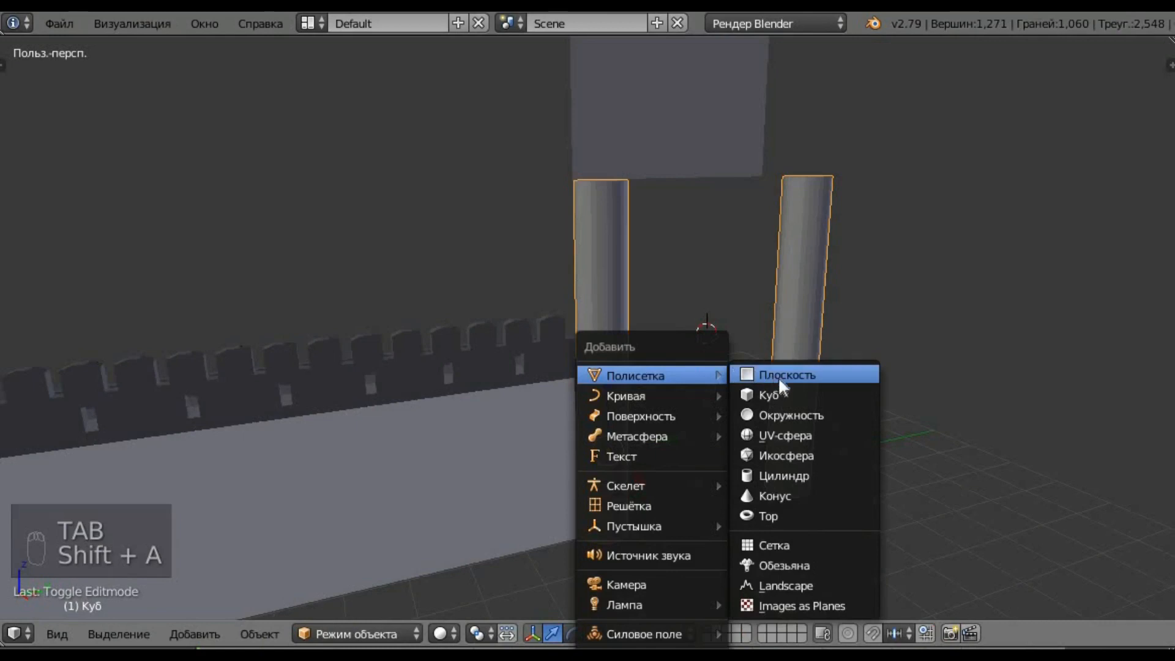
pyautogui.click(782, 396)
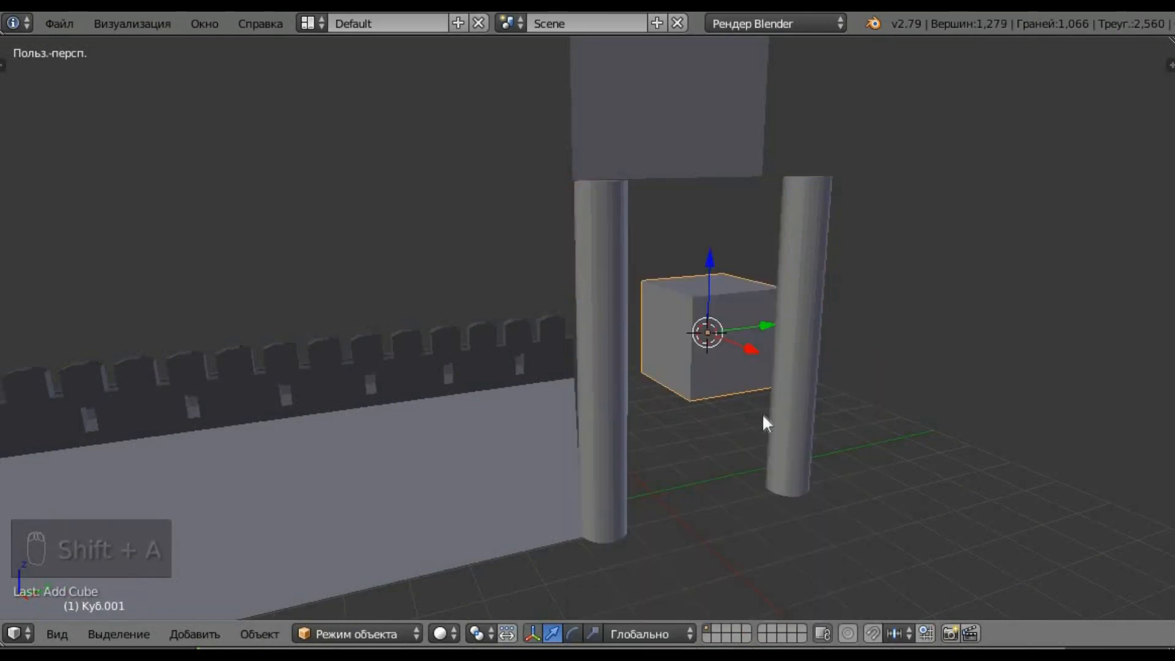
# Move the cube forward along X and about -0.95 along Y so it sits between the two towers.
pyautogui.moveTo(764, 422); pyautogui.dragTo(800, 459, button='middle')
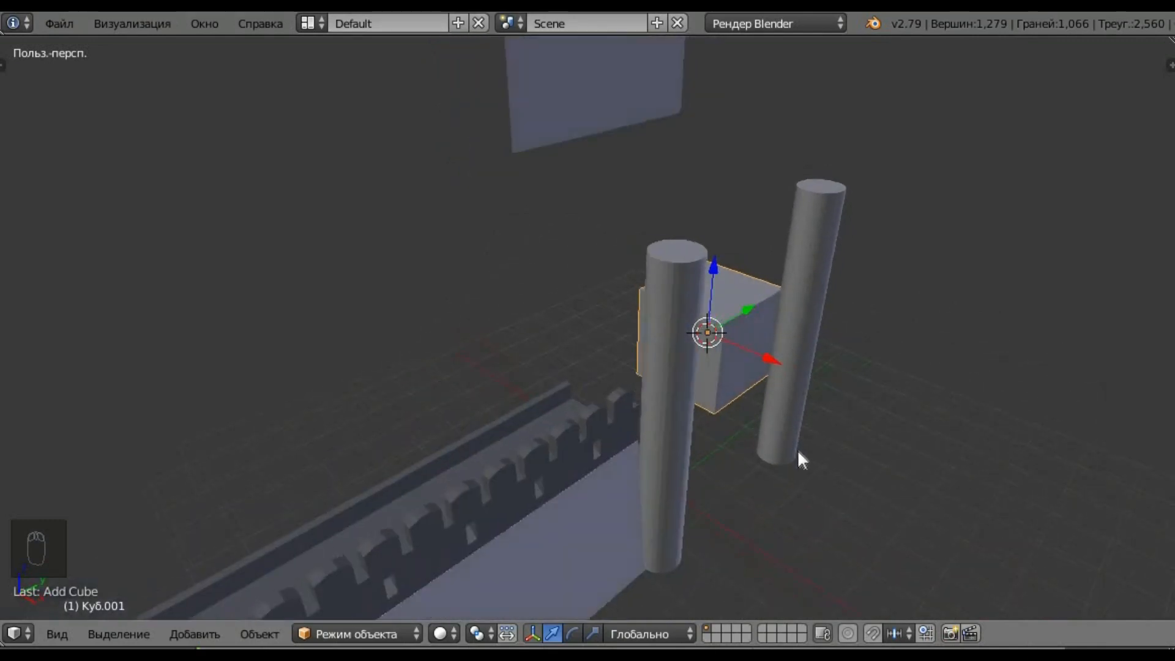
pyautogui.press('g')
pyautogui.press('x')
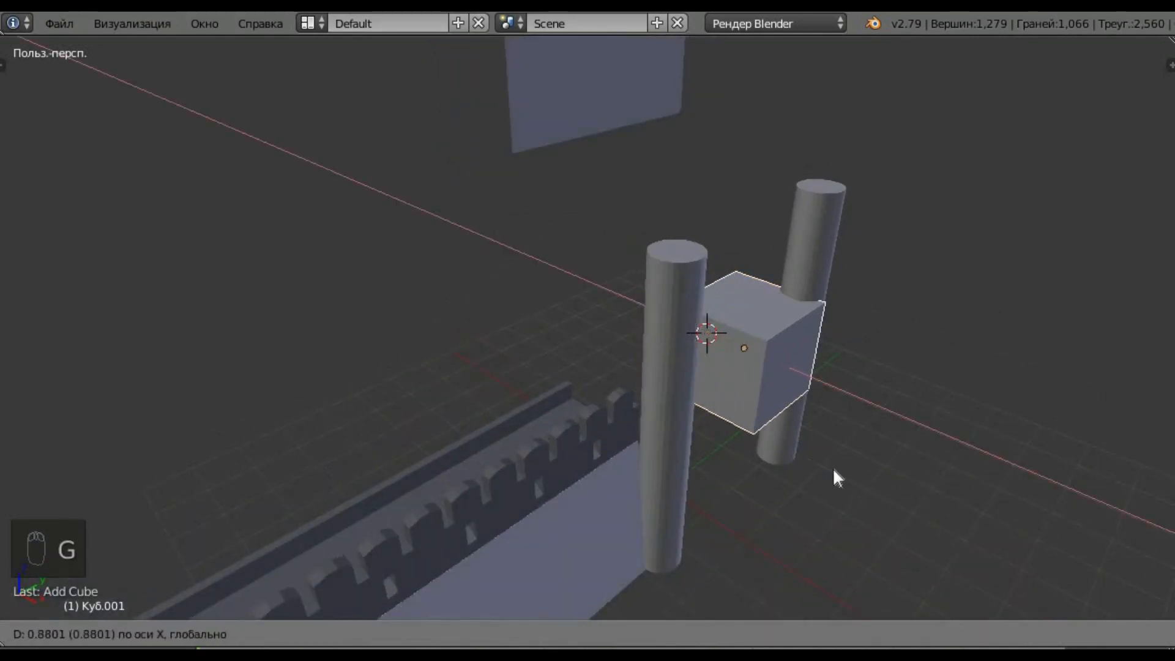
pyautogui.click(832, 467)
pyautogui.moveTo(900, 454); pyautogui.dragTo(674, 373, button='middle')
pyautogui.scroll(4, 759, 387)
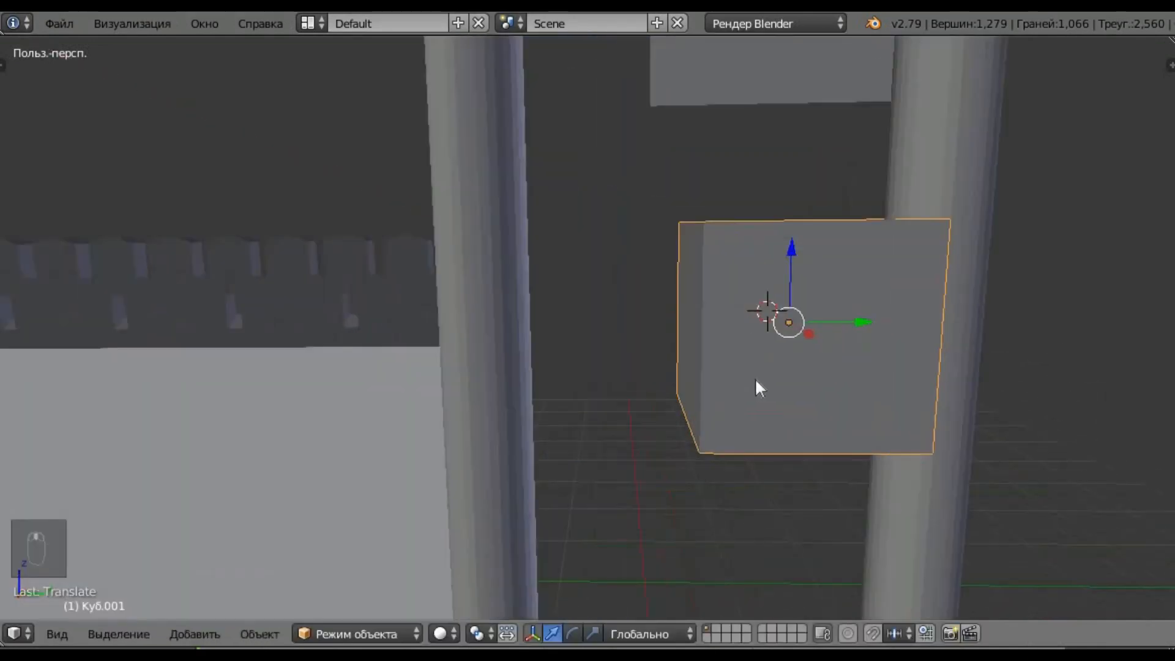
pyautogui.press('g')
pyautogui.press('y')
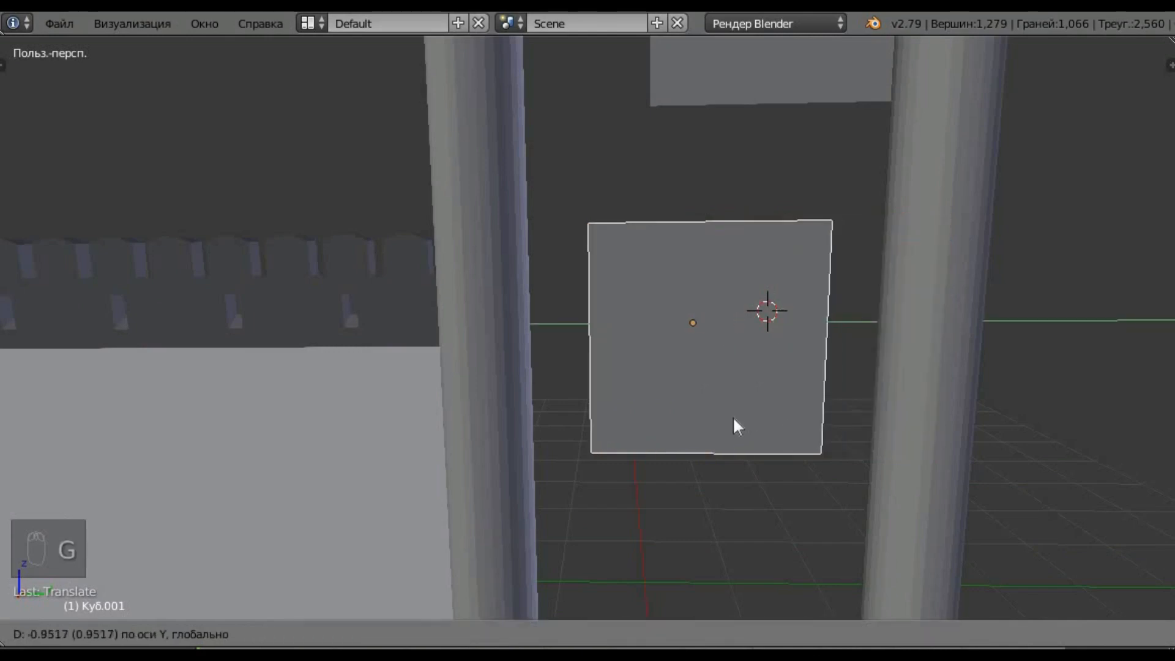
pyautogui.click(736, 422)
# Stretch the cube along Y until its ends reach into both tower cylinders.
pyautogui.scroll(-4, 739, 427)
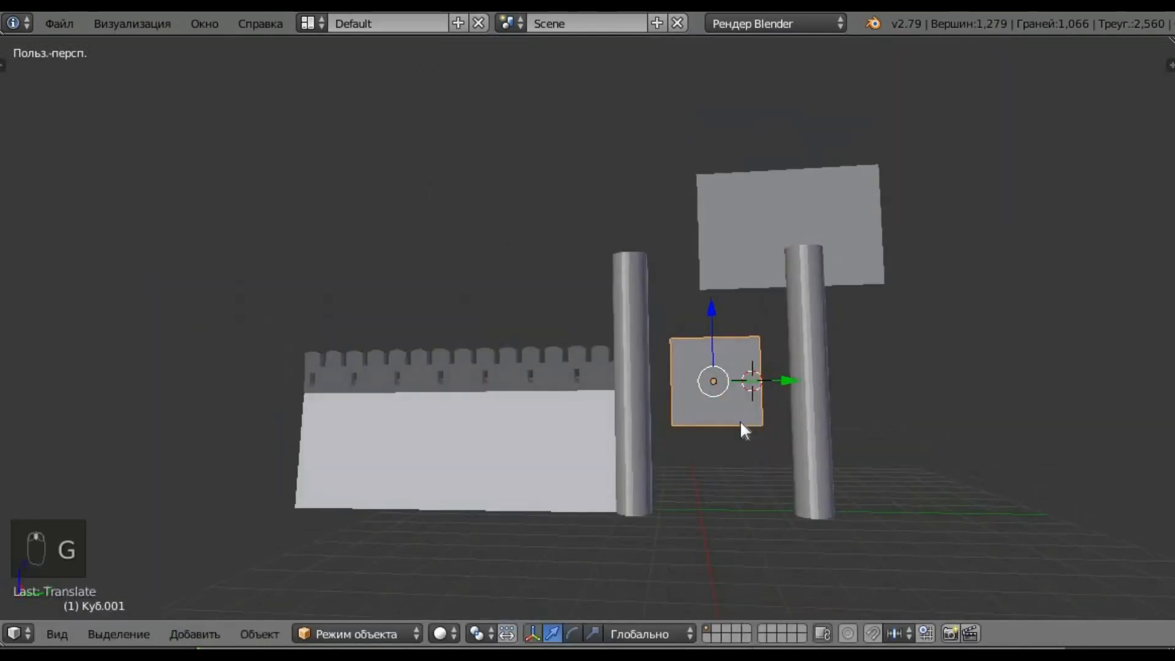
pyautogui.scroll(3, 751, 414)
pyautogui.press('s')
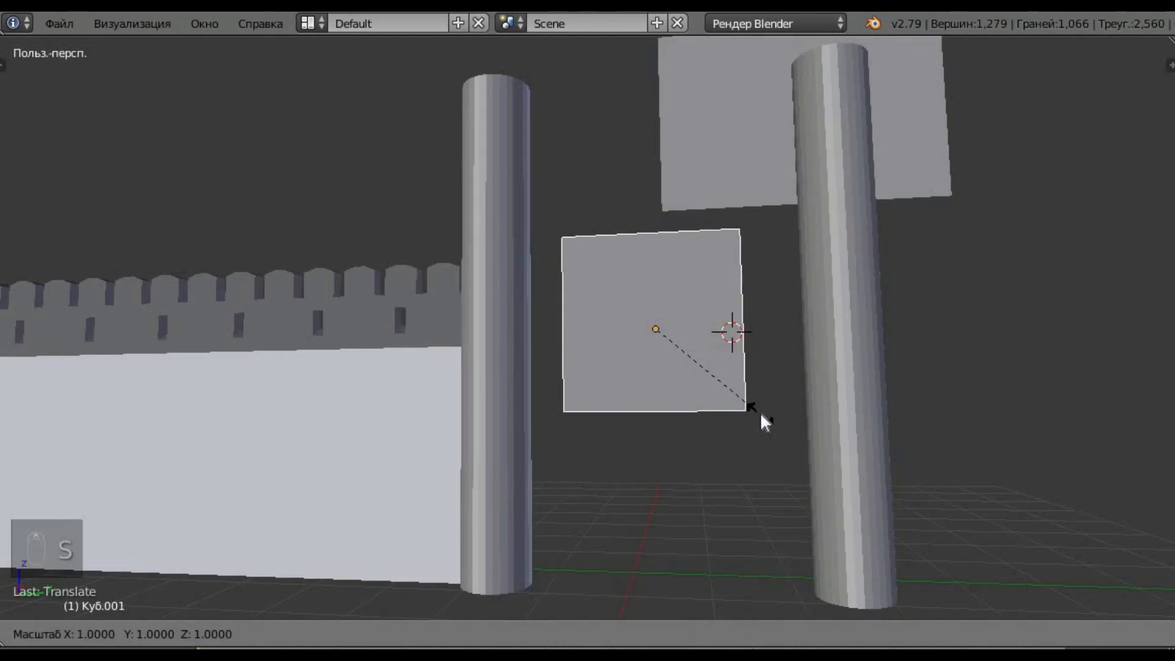
pyautogui.press('x')
pyautogui.press('y')
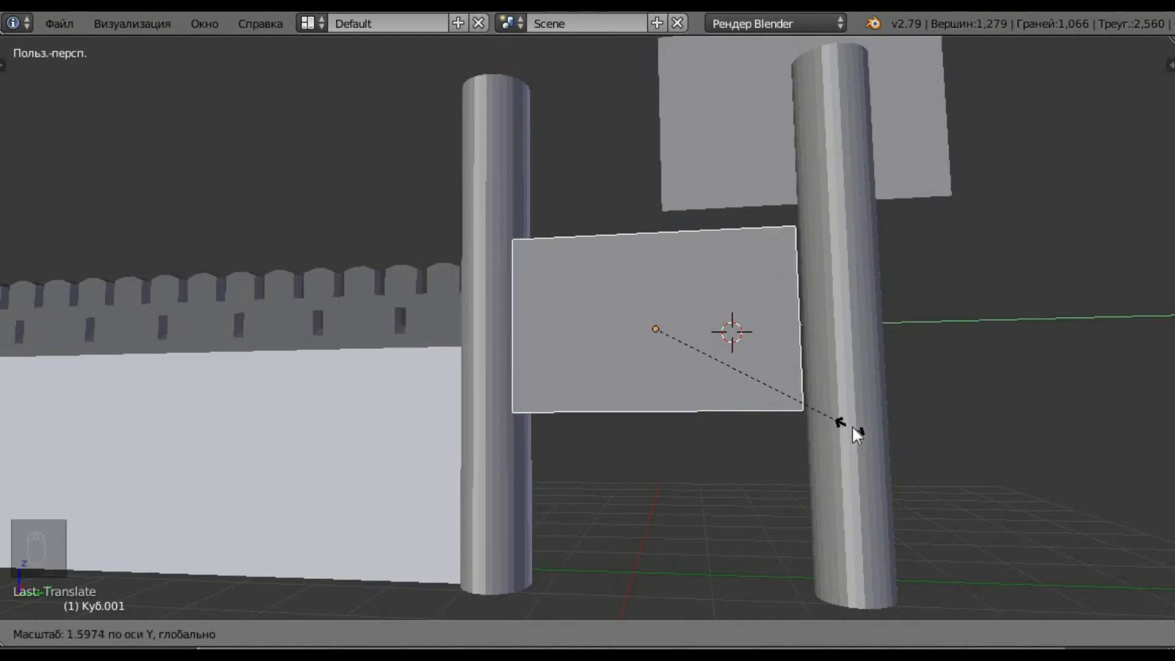
pyautogui.click(875, 431)
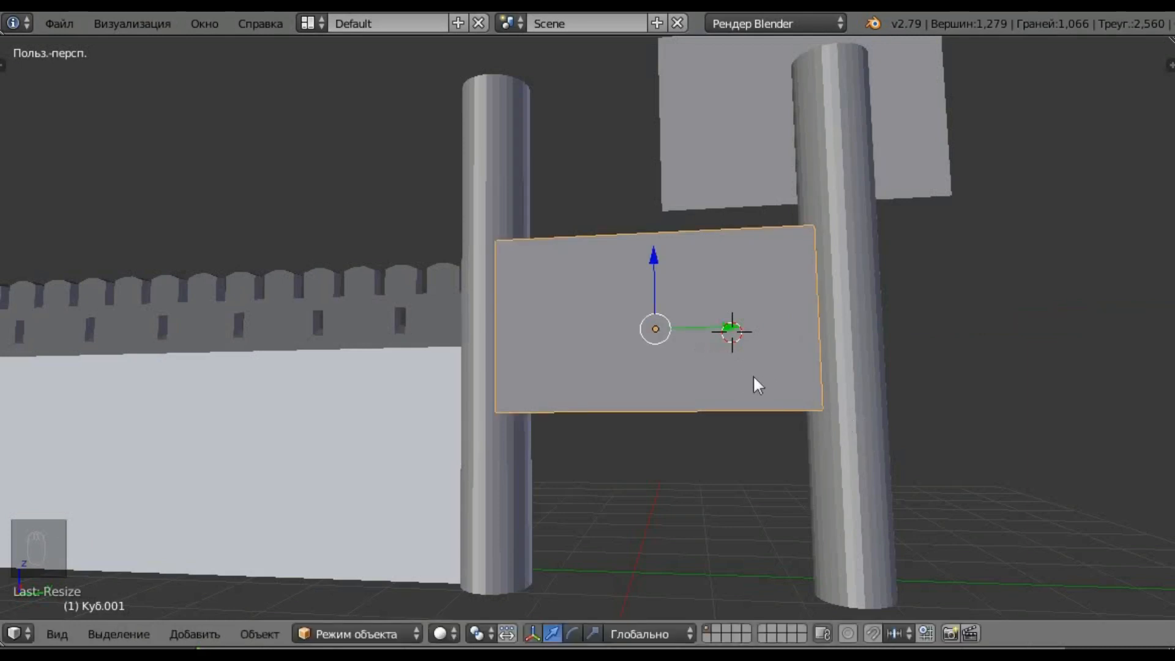
# Shift the stretched block slightly along Y toward the duplicated tower to centre it in the gate opening.
pyautogui.moveTo(753, 375); pyautogui.dragTo(766, 478, button='middle')
pyautogui.scroll(3, 728, 398)
pyautogui.scroll(-2, 674, 306)
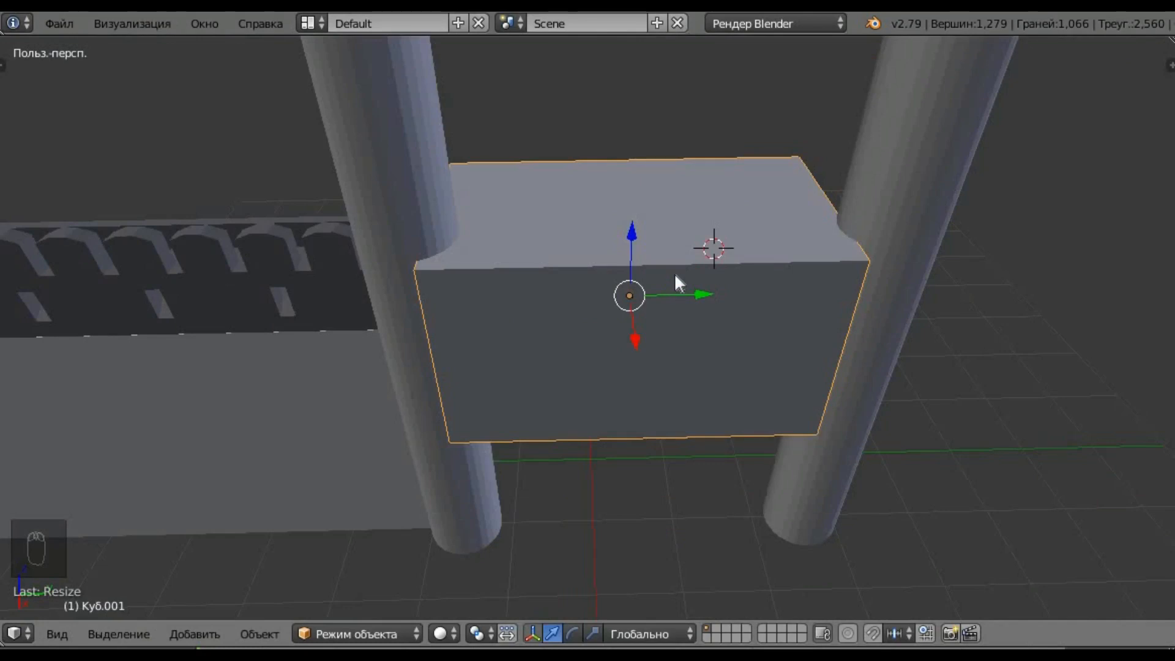
pyautogui.press('g')
pyautogui.press('x')
pyautogui.press('y')
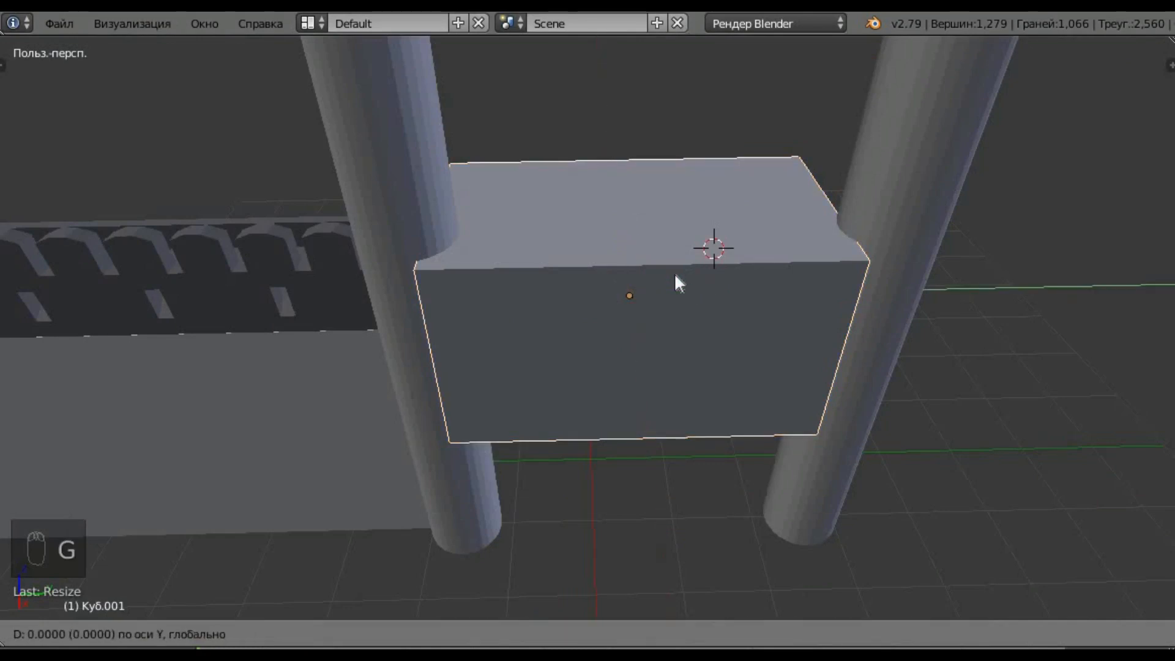
pyautogui.click(685, 276)
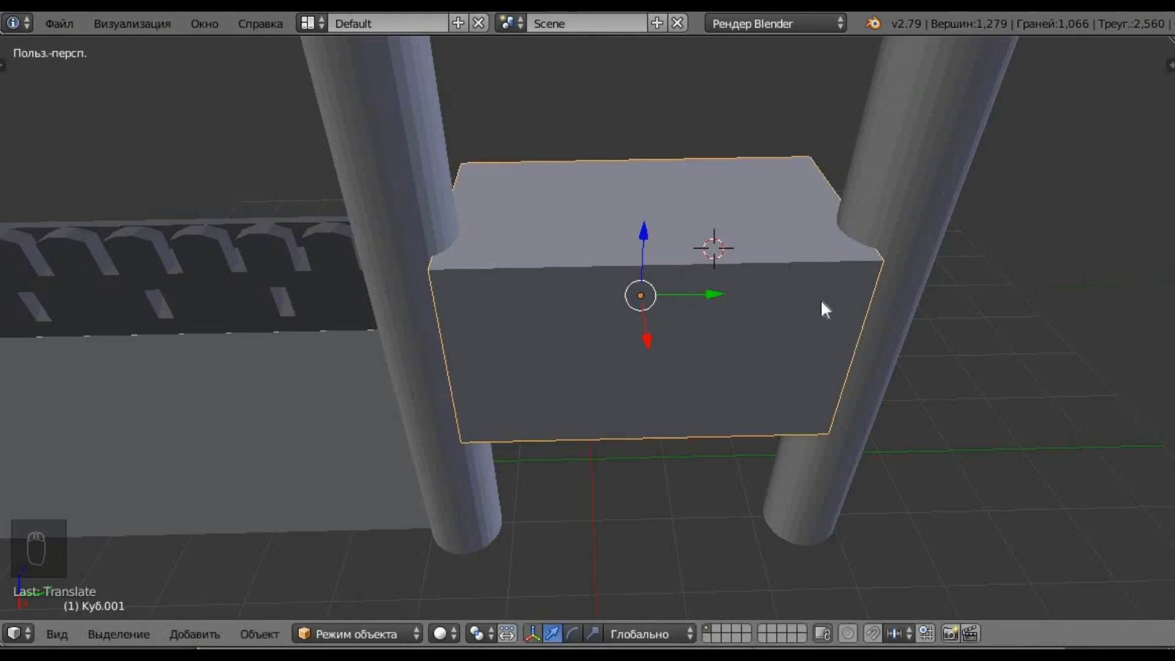
# Scale the block along Y by about 0.89 to fit between the towers.
pyautogui.press('s')
pyautogui.press('y')
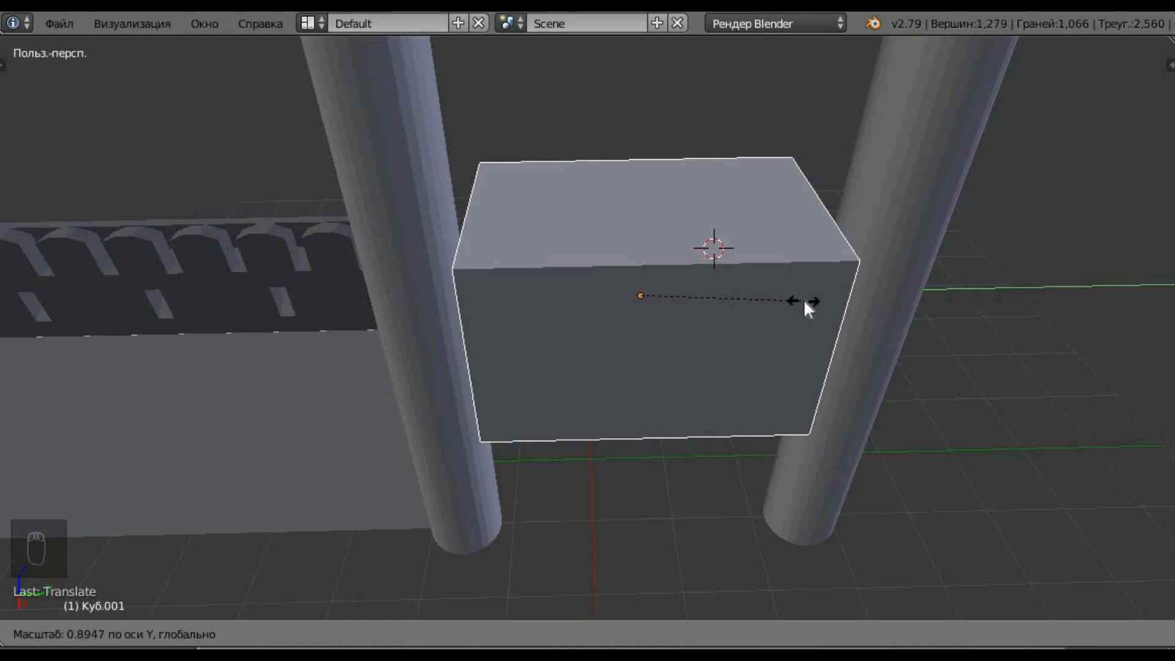
pyautogui.click(803, 299)
# In face selection, raise the gate block's top face about 1.39 along Z.
pyautogui.moveTo(780, 309); pyautogui.dragTo(626, 240, button='middle')
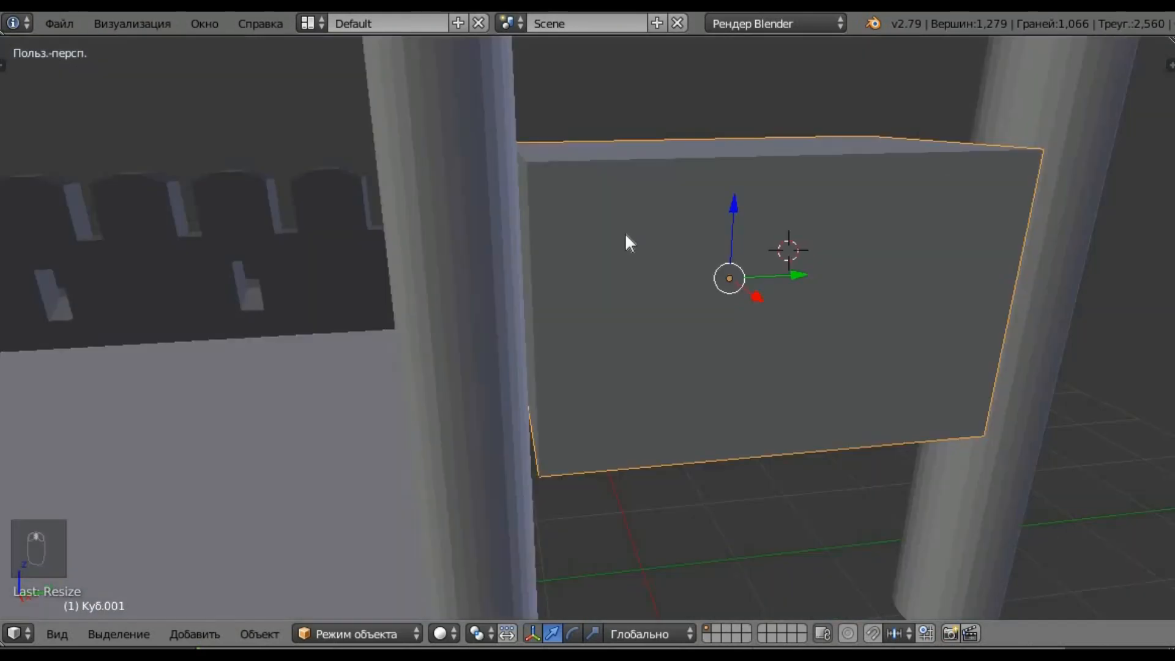
pyautogui.moveTo(793, 331); pyautogui.dragTo(770, 385, button='middle')
pyautogui.scroll(-5, 737, 332)
pyautogui.scroll(2, 765, 327)
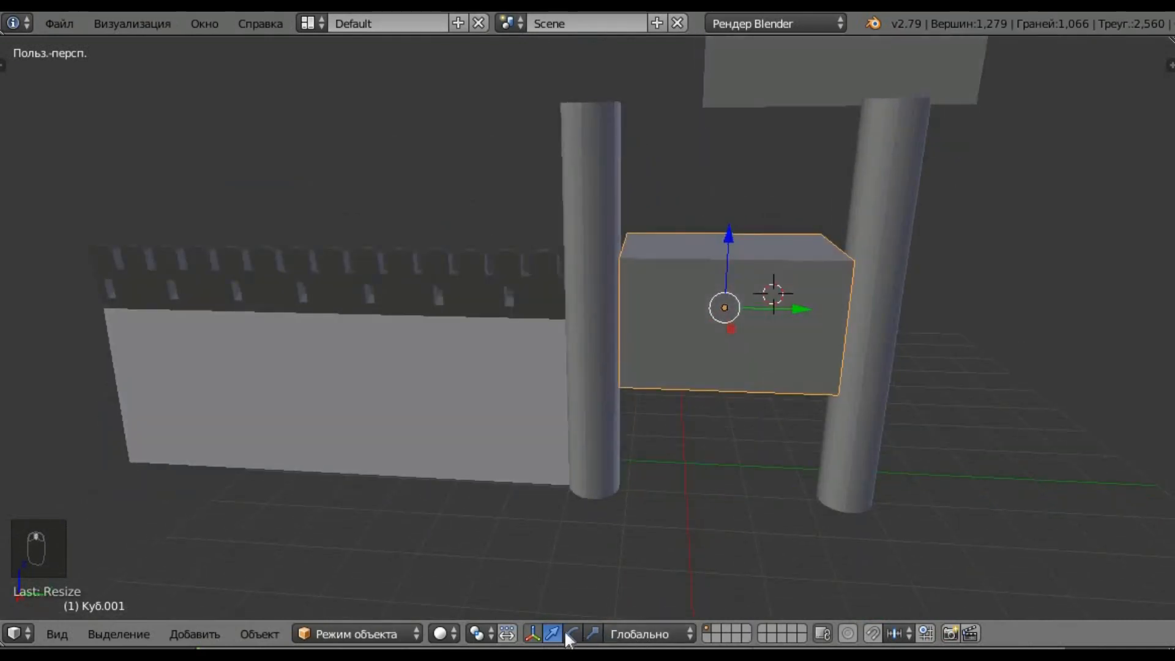
pyautogui.rightClick(777, 255)
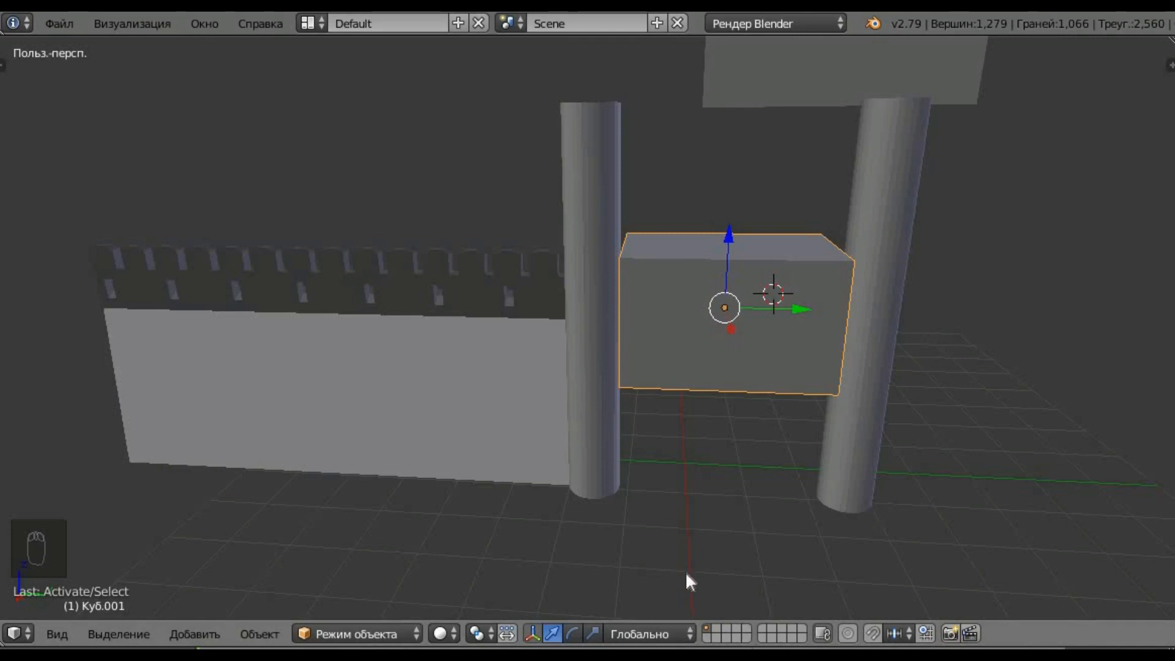
pyautogui.press('Tab')
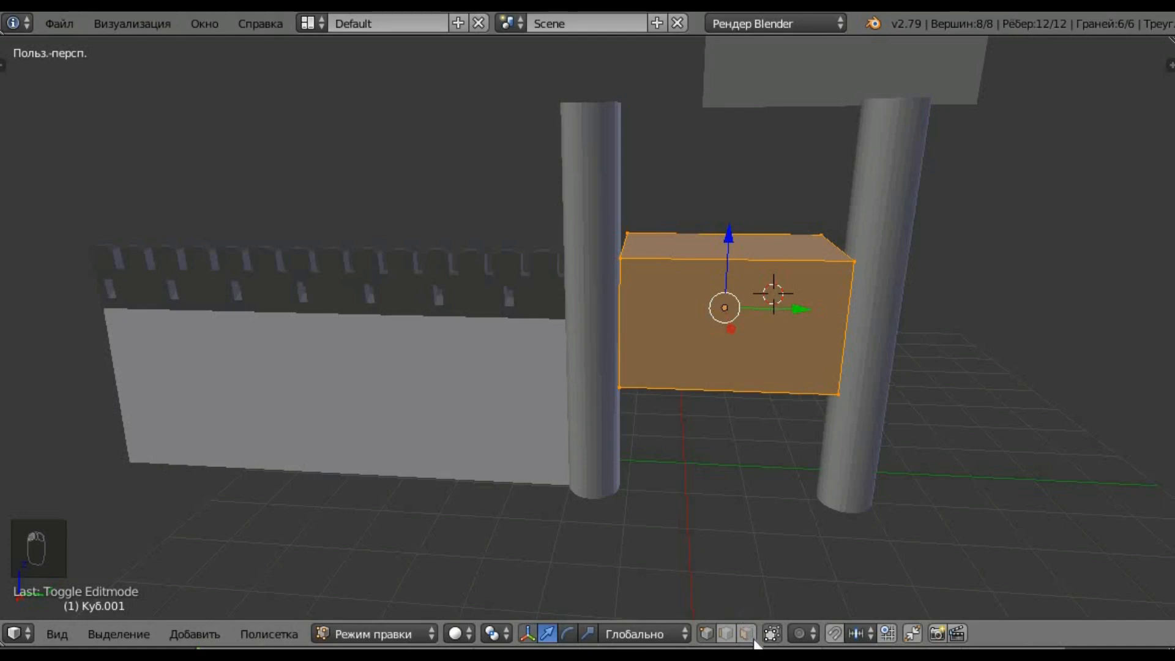
pyautogui.click(747, 635)
pyautogui.rightClick(782, 245)
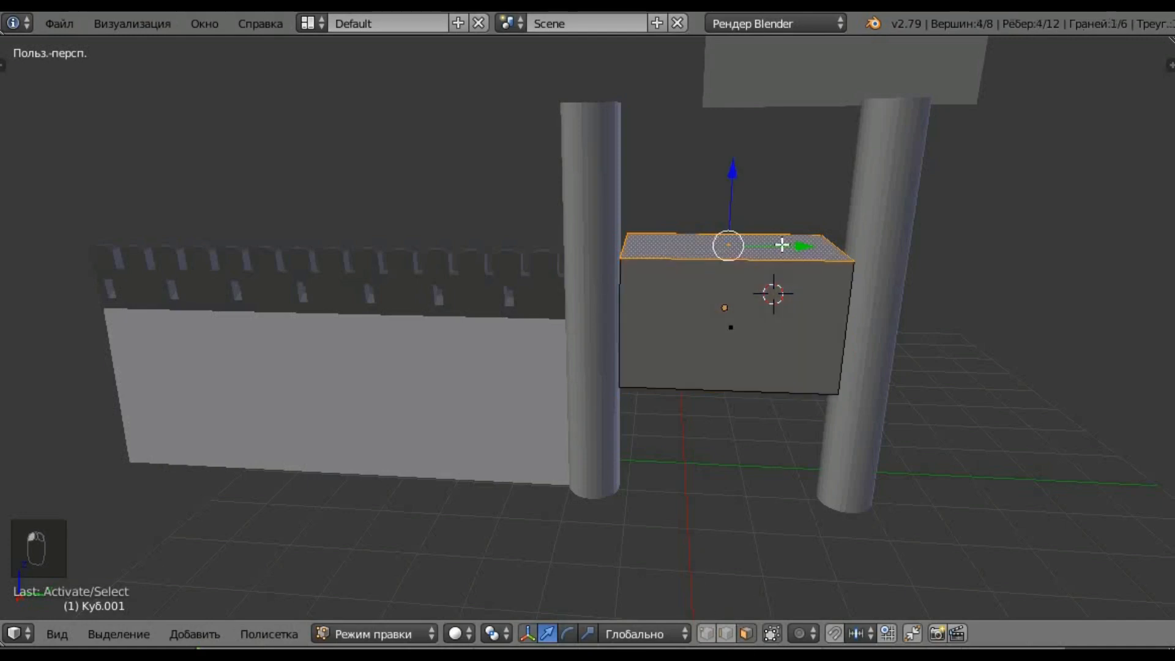
pyautogui.press('g')
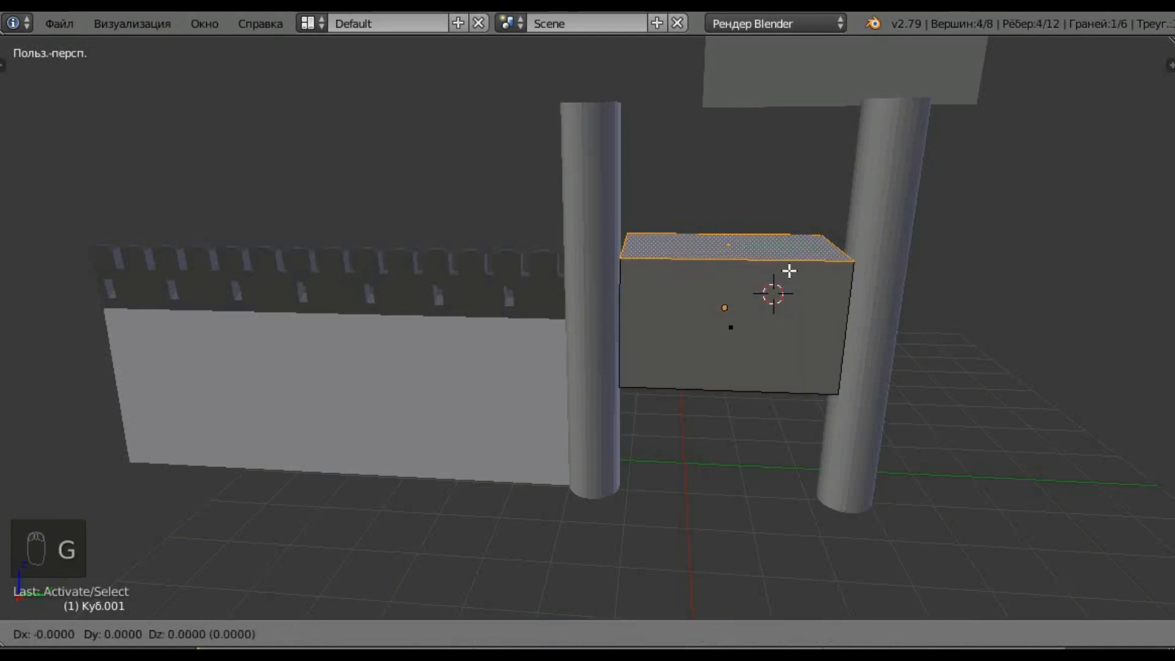
pyautogui.press('z')
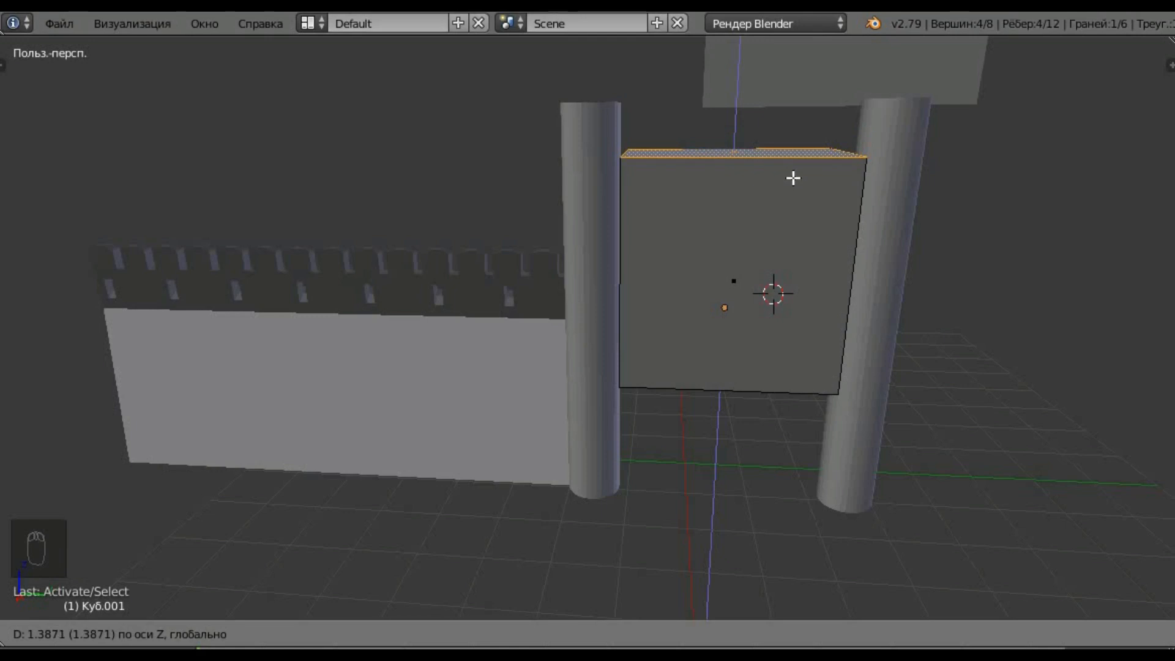
pyautogui.click(794, 178)
# Lower the gate block's bottom face along Z to the towers' base at ground level.
pyautogui.moveTo(743, 385); pyautogui.dragTo(764, 402, button='middle')
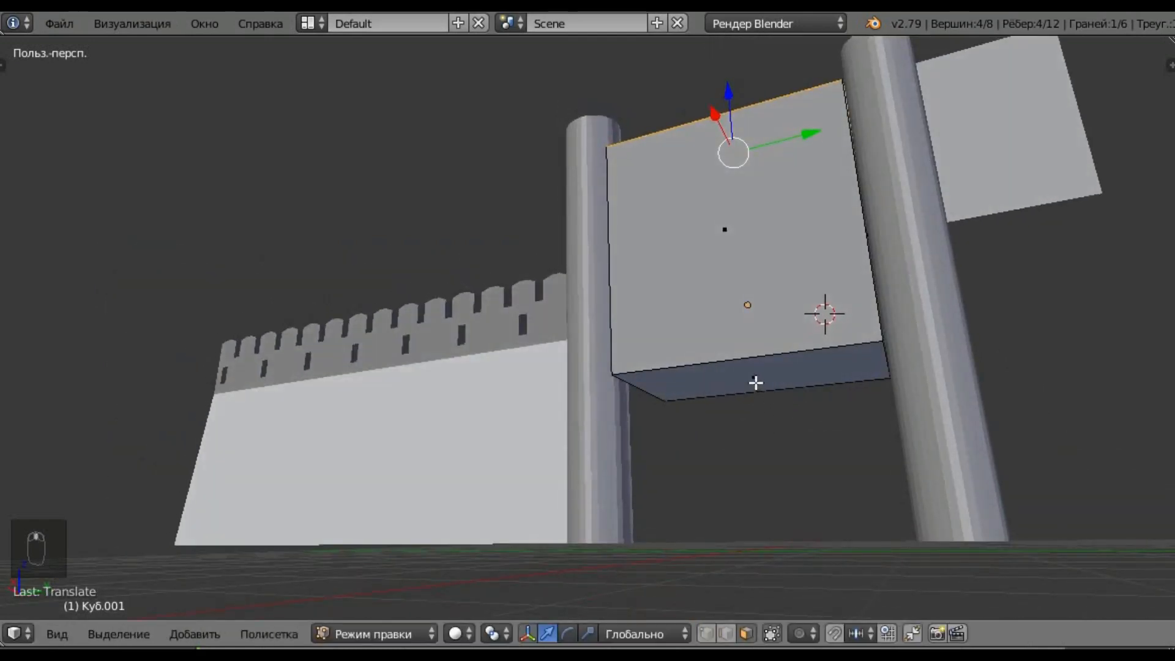
pyautogui.rightClick(756, 382)
pyautogui.press('g')
pyautogui.press('z')
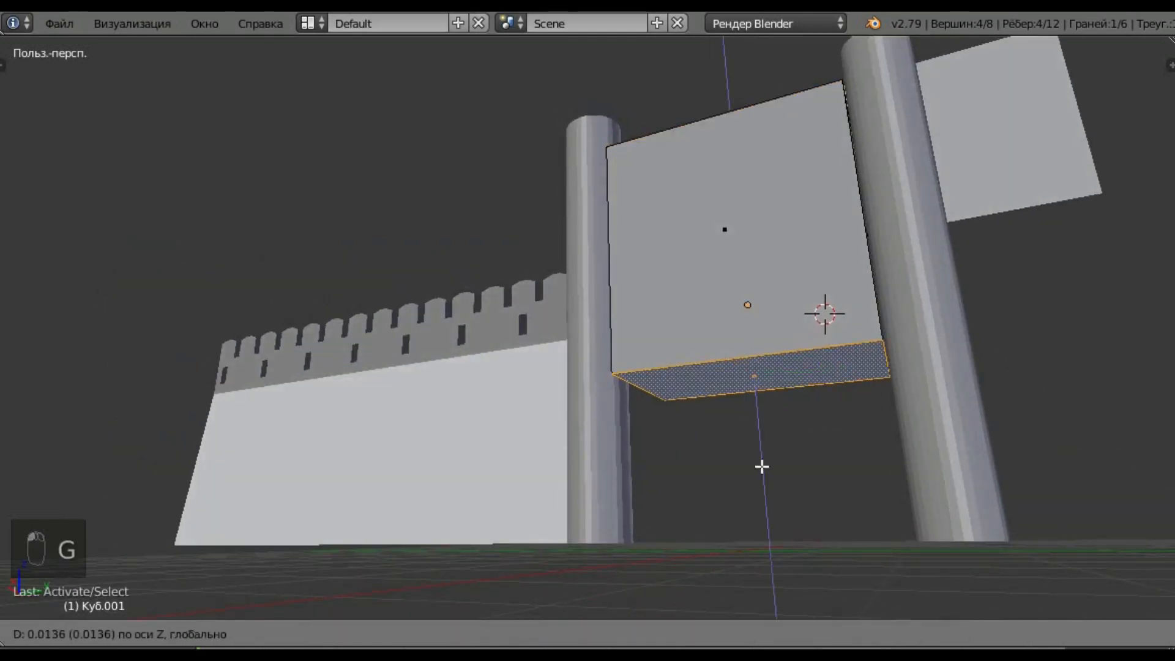
pyautogui.click(773, 546)
# Return to Object Mode and hide the plane floating above the gate towers.
pyautogui.scroll(-3, 680, 382)
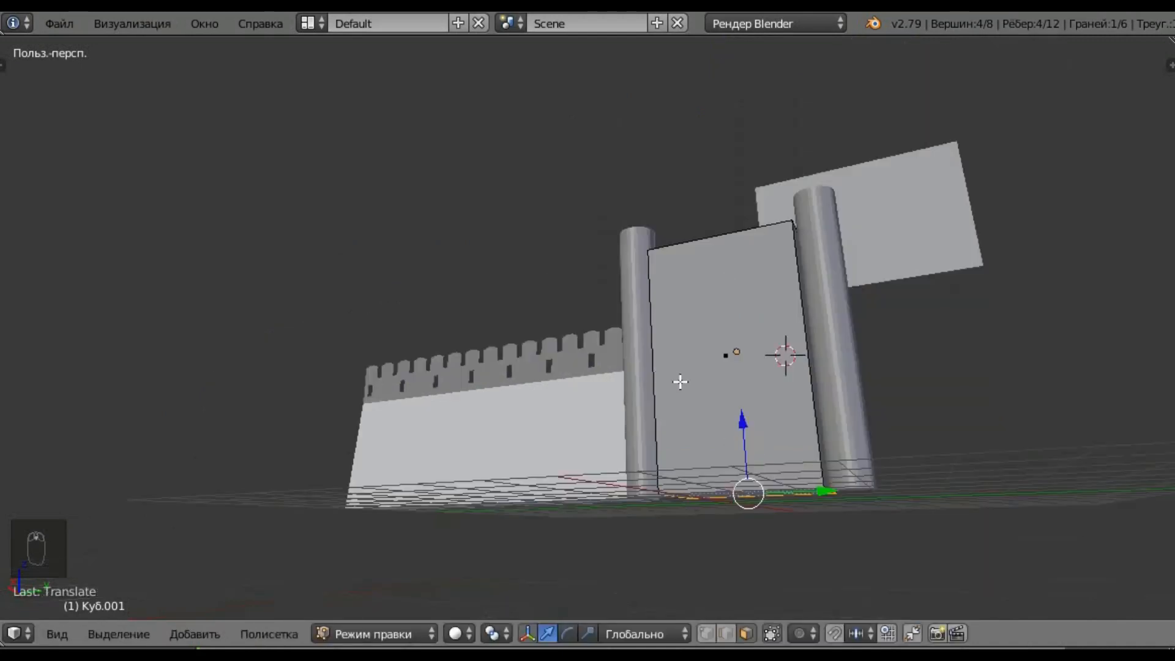
pyautogui.moveTo(680, 381); pyautogui.dragTo(787, 399, button='middle')
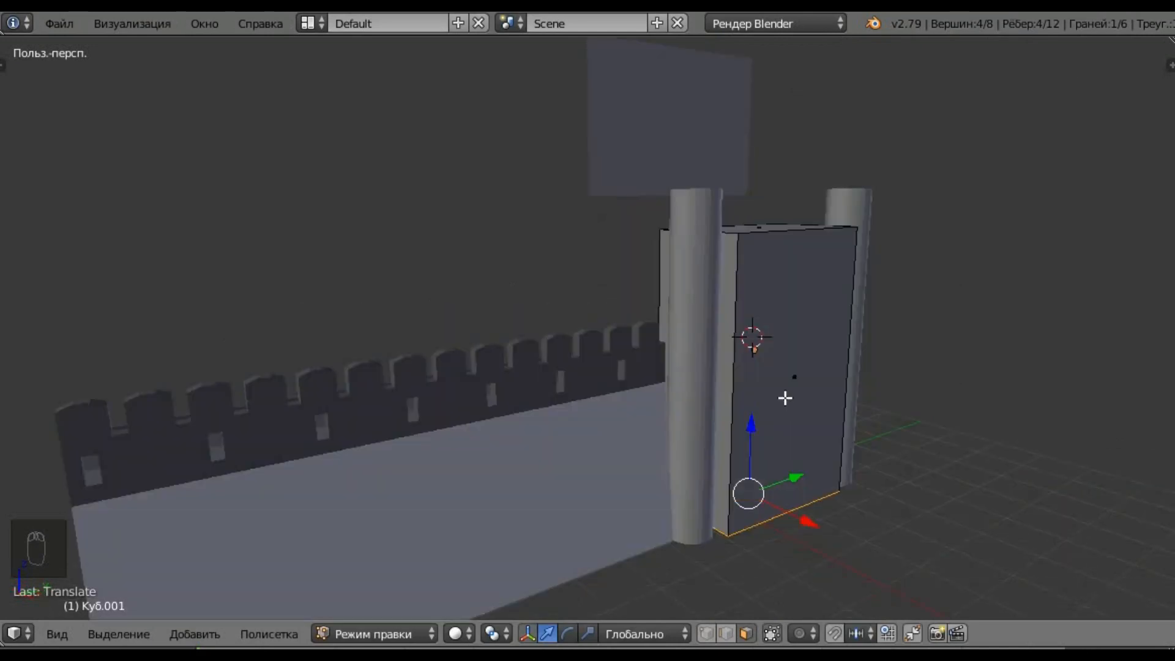
pyautogui.scroll(5, 784, 394)
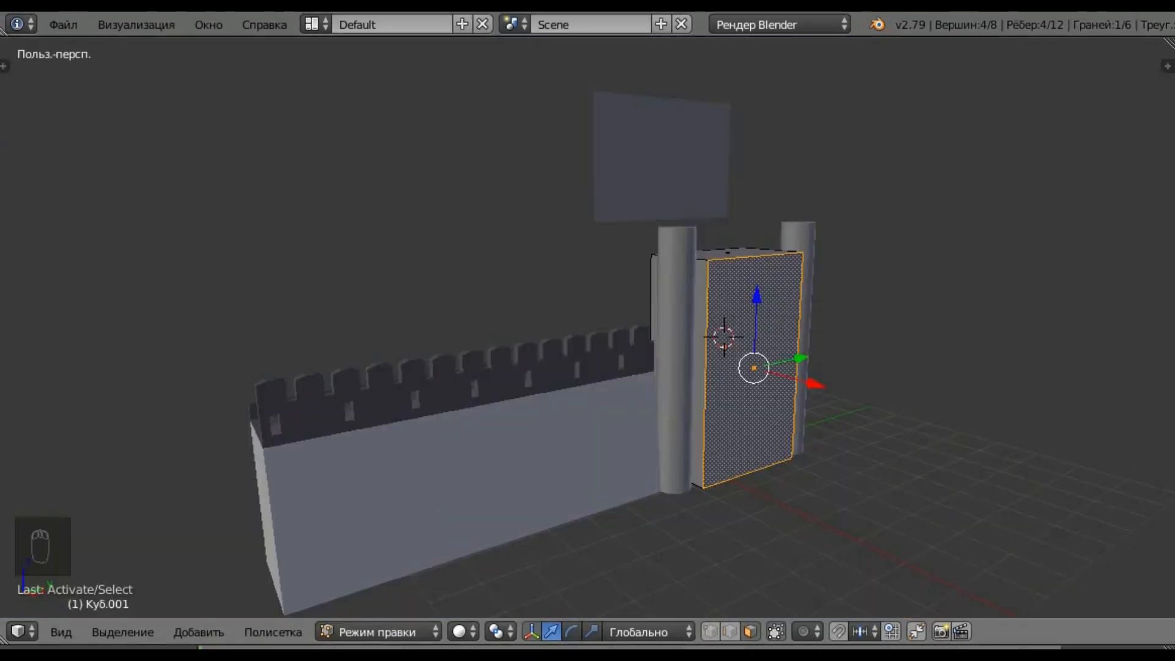
pyautogui.moveTo(1052, 428); pyautogui.dragTo(936, 420, button='middle')
pyautogui.scroll(4, 808, 368)
pyautogui.scroll(-3, 823, 378)
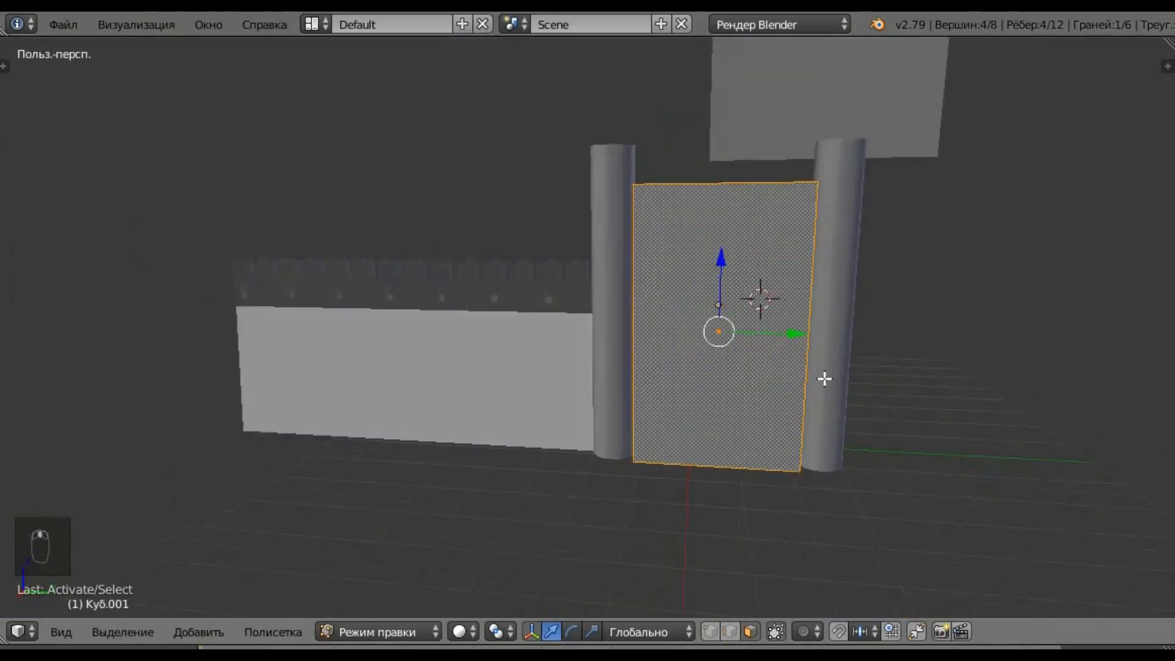
pyautogui.moveTo(824, 379); pyautogui.dragTo(826, 374, button='middle')
pyautogui.scroll(-4, 822, 368)
pyautogui.scroll(4, 852, 211)
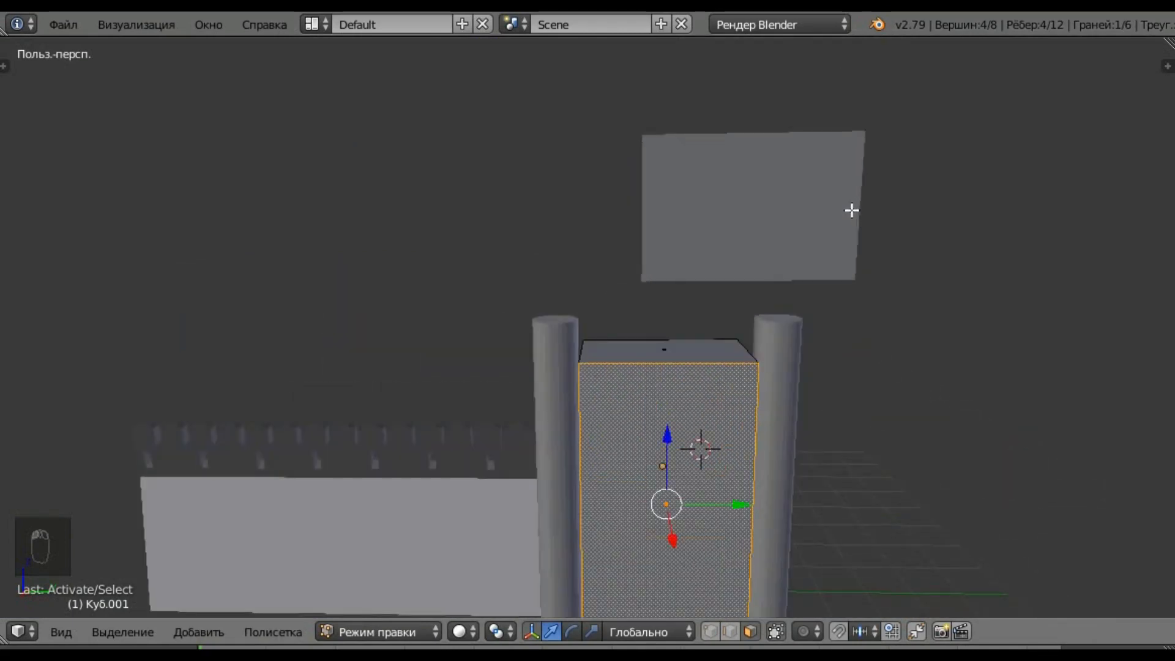
pyautogui.press('Tab')
pyautogui.rightClick(852, 212)
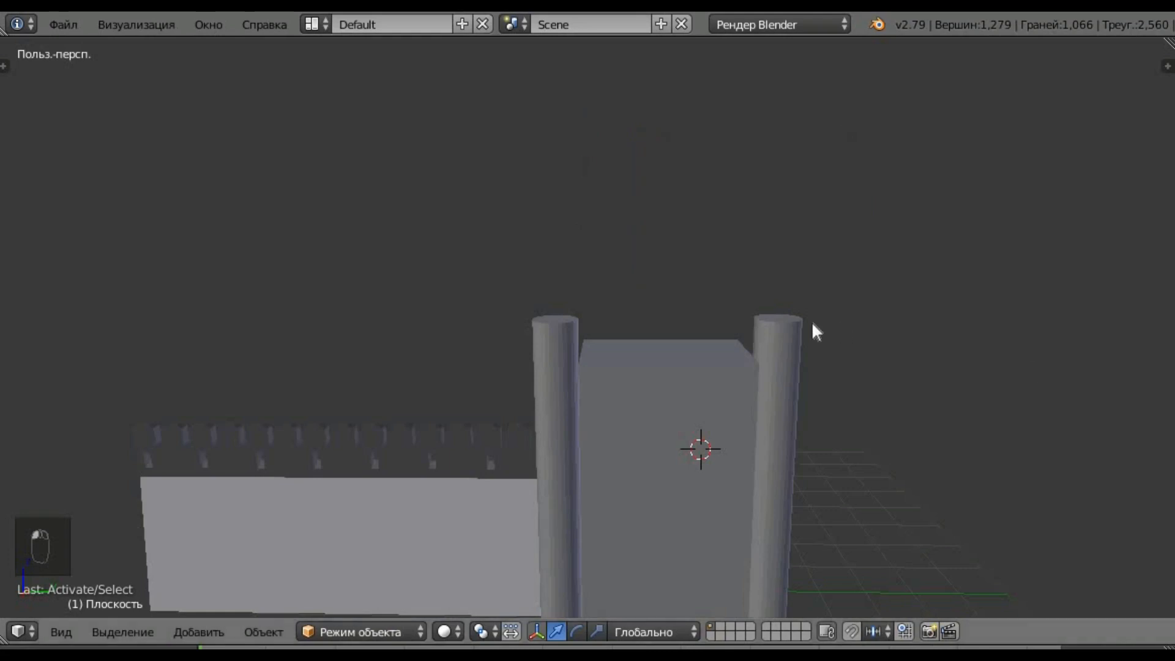
# In Edit Mode, move the gate block's front face back about 0.48 along X to recess it between the towers.
pyautogui.scroll(-4, 812, 321)
pyautogui.scroll(2, 760, 426)
pyautogui.click(776, 392)
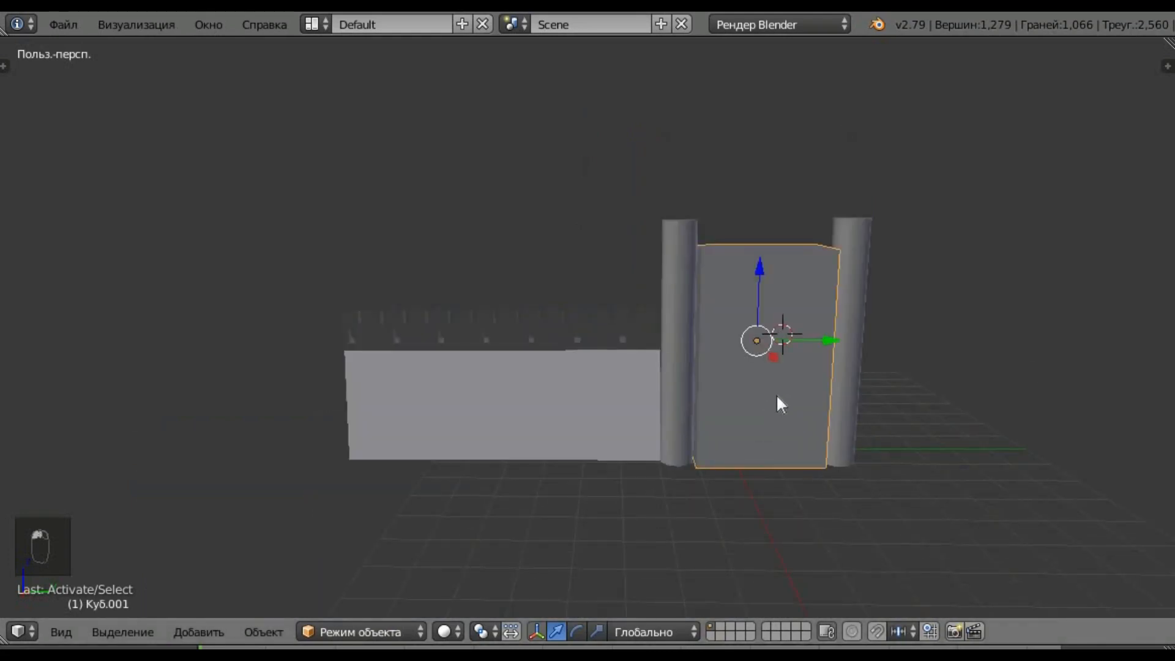
pyautogui.press('Tab')
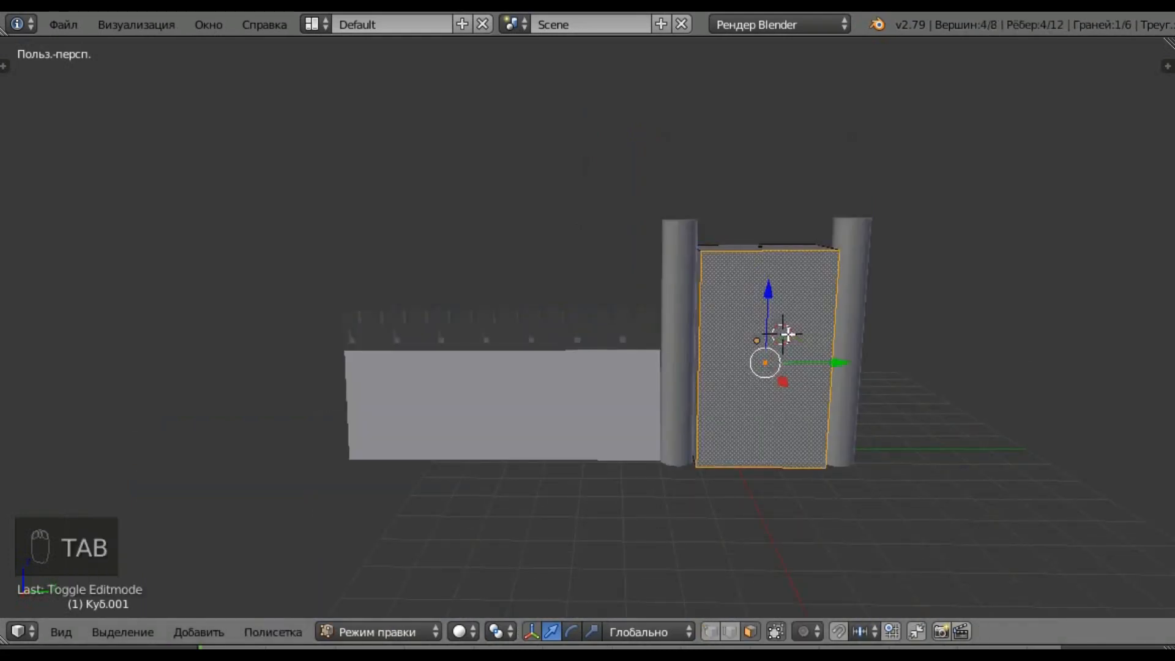
pyautogui.scroll(5, 789, 331)
pyautogui.scroll(-5, 786, 355)
pyautogui.scroll(4, 789, 336)
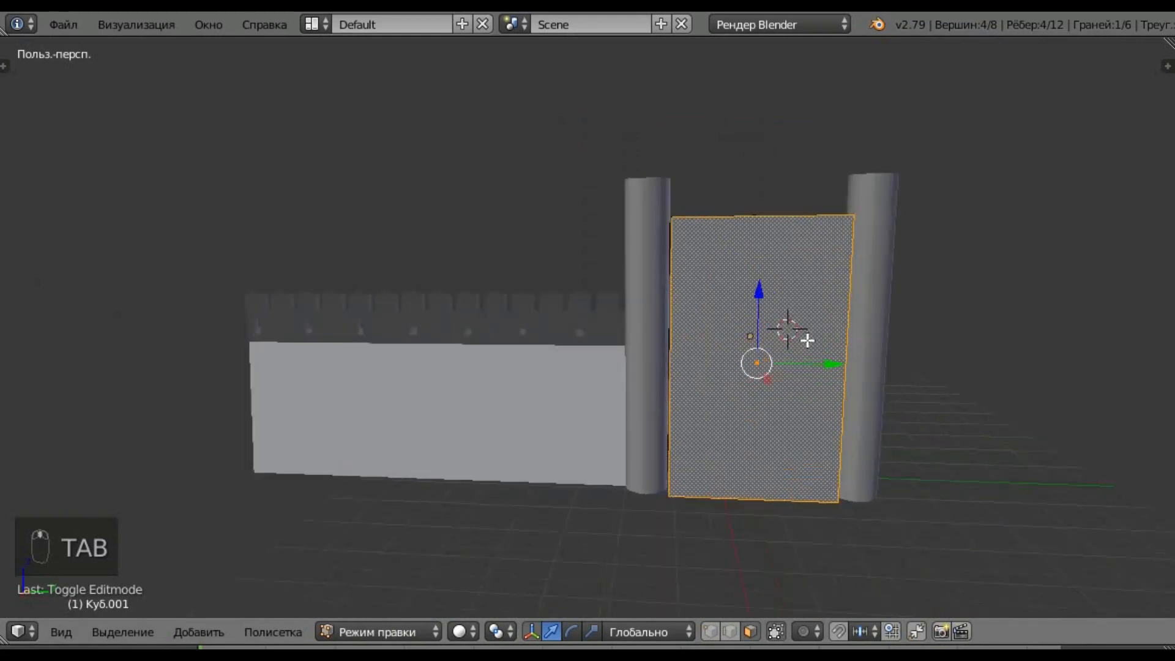
pyautogui.scroll(-2, 811, 333)
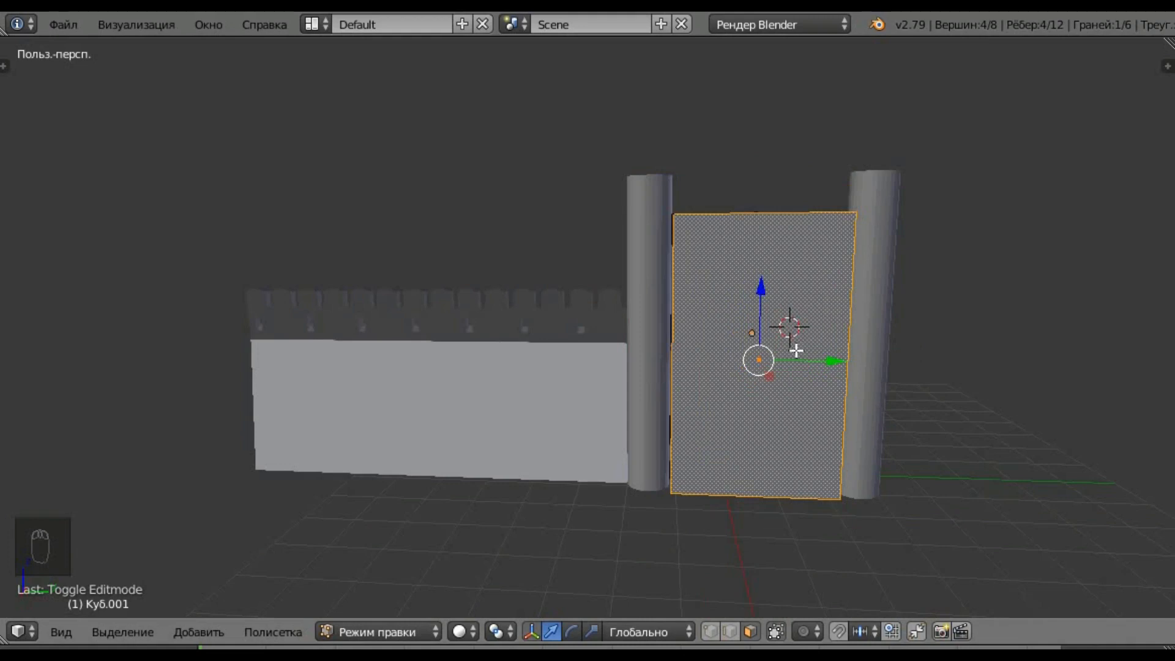
pyautogui.moveTo(808, 355); pyautogui.dragTo(943, 371, button='middle')
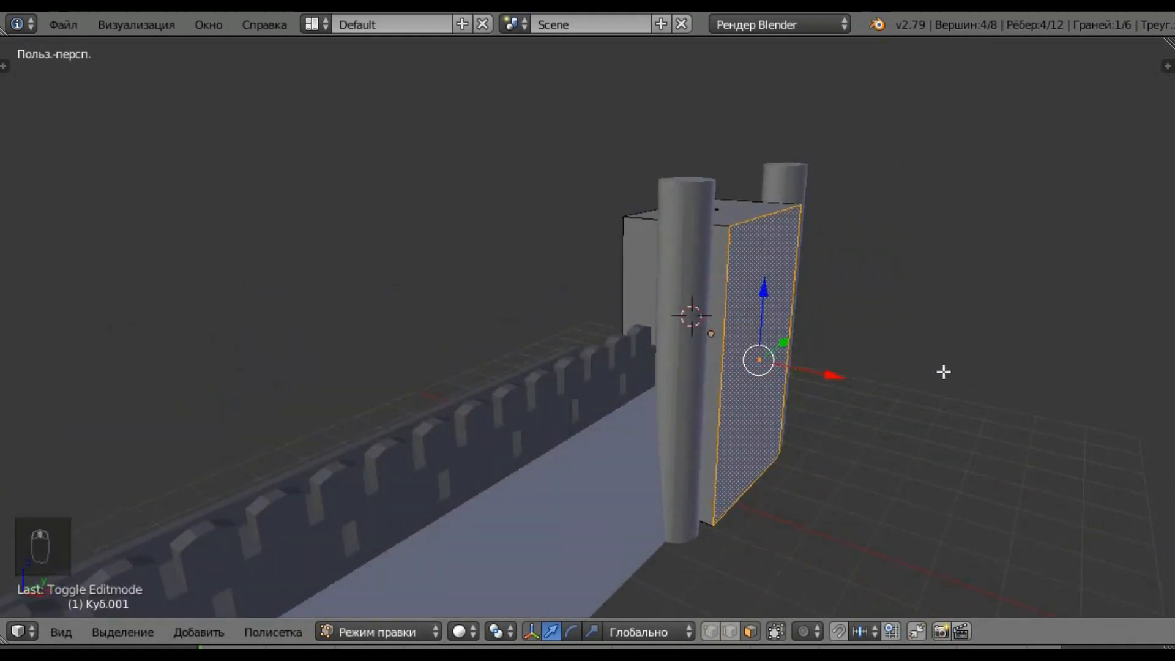
pyautogui.press('g')
pyautogui.press('x')
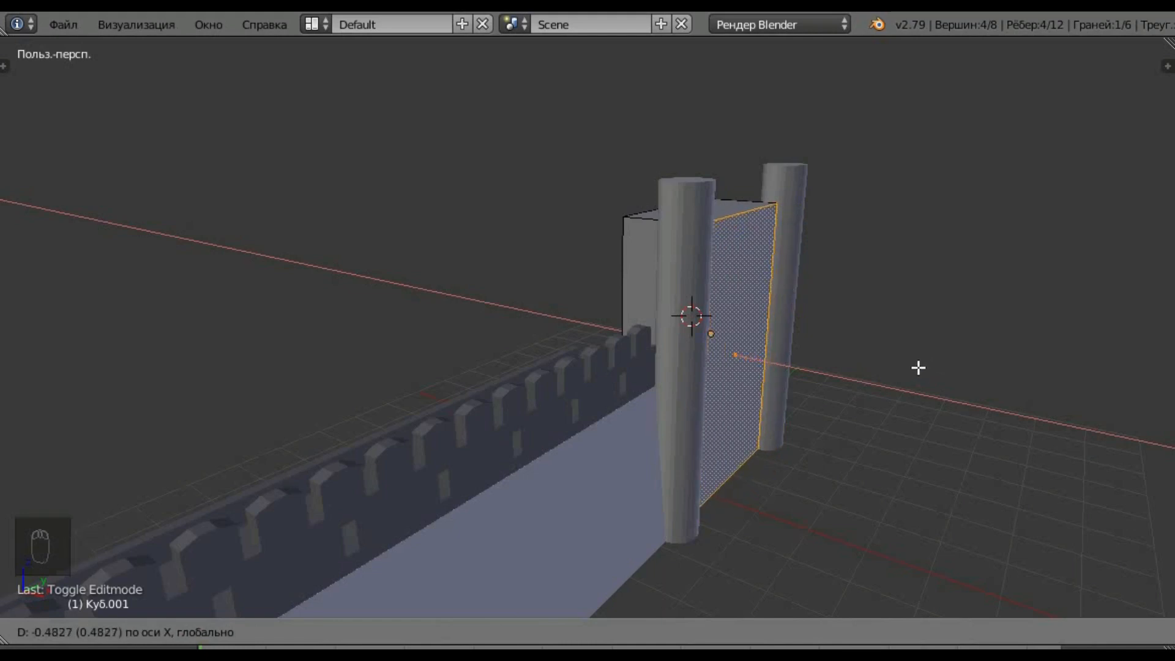
pyautogui.click(918, 368)
# Move the gate block's rear face outward by slightly more than 1 unit along negative X to deepen the block.
pyautogui.moveTo(763, 396); pyautogui.dragTo(680, 349, button='middle')
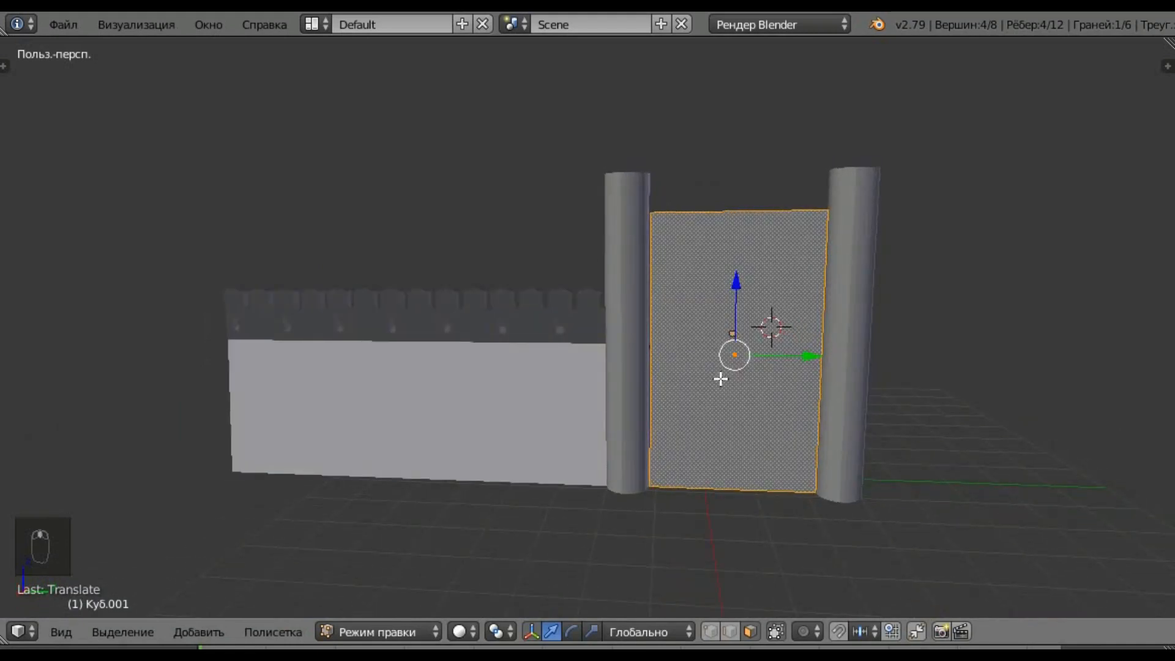
pyautogui.scroll(3, 769, 324)
pyautogui.scroll(-5, 765, 315)
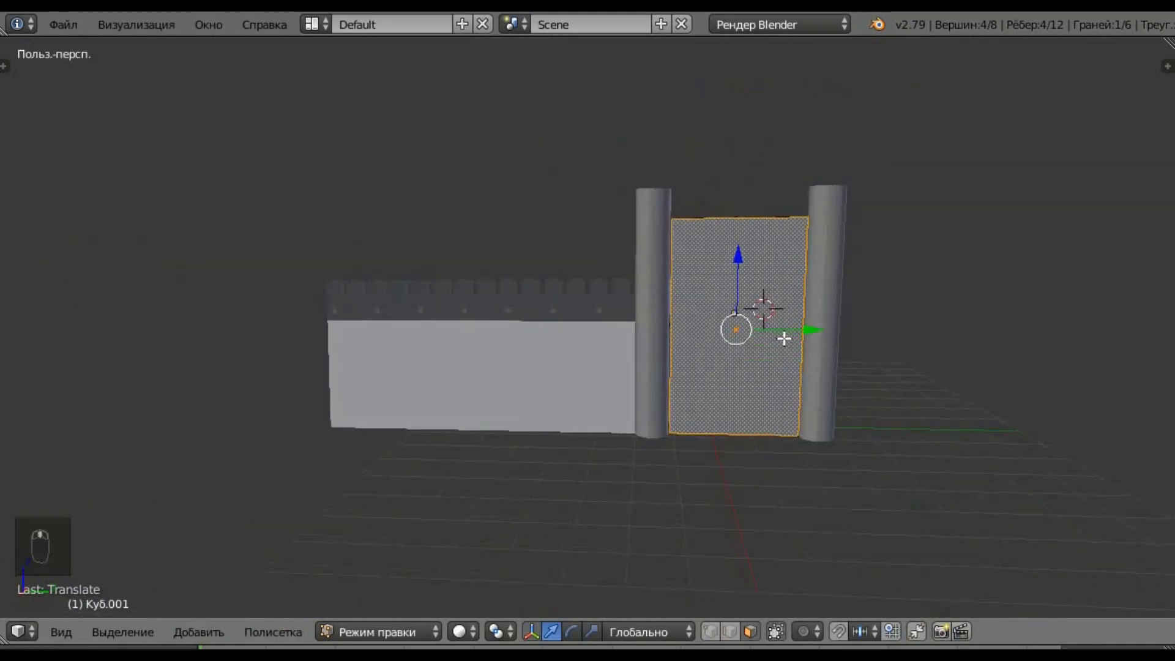
pyautogui.moveTo(759, 315); pyautogui.dragTo(905, 386, button='middle')
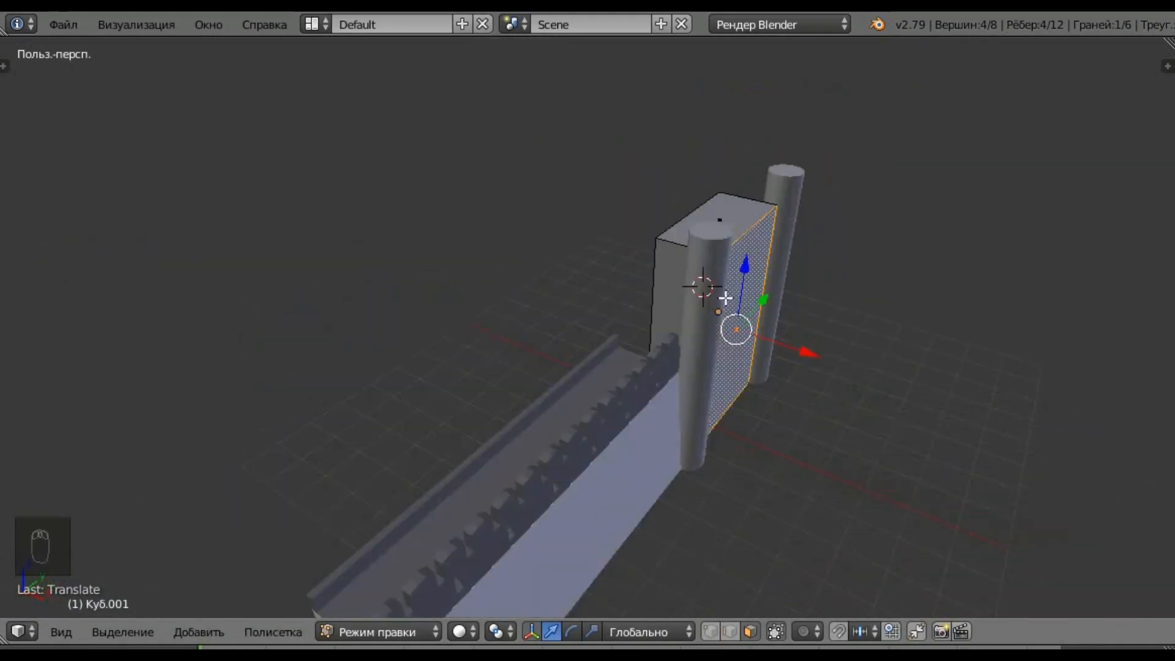
pyautogui.scroll(1, 691, 269)
pyautogui.moveTo(691, 269); pyautogui.dragTo(838, 257, button='middle')
pyautogui.rightClick(667, 339)
pyautogui.moveTo(685, 343); pyautogui.dragTo(692, 317, button='middle')
pyautogui.press('g')
pyautogui.press('x')
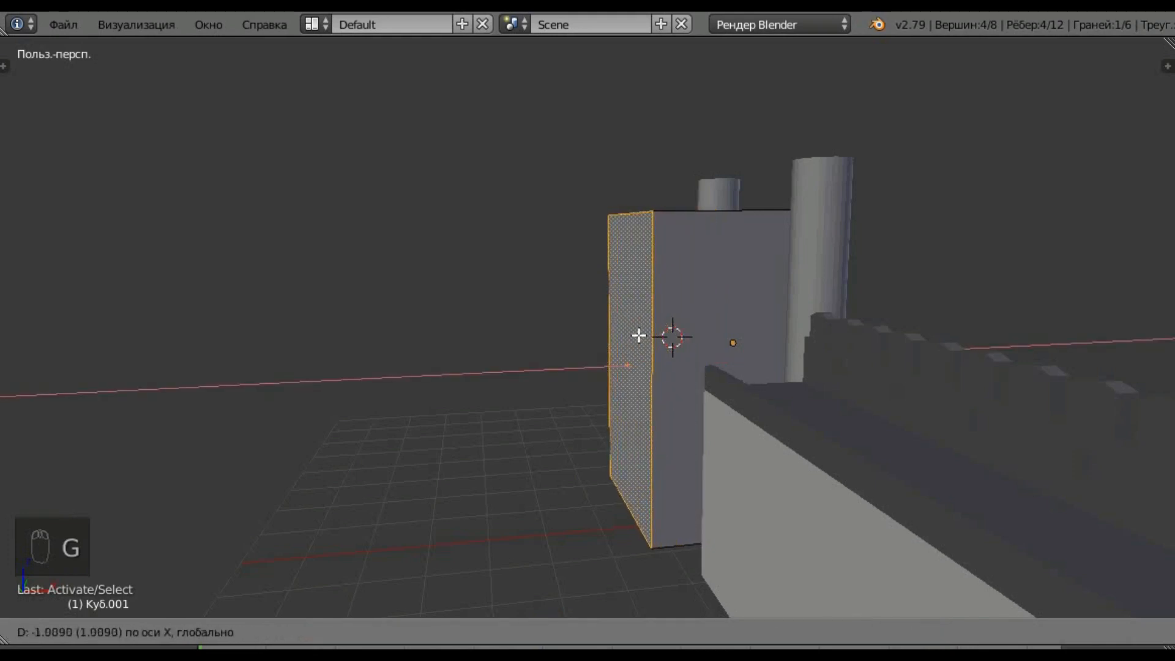
pyautogui.click(630, 340)
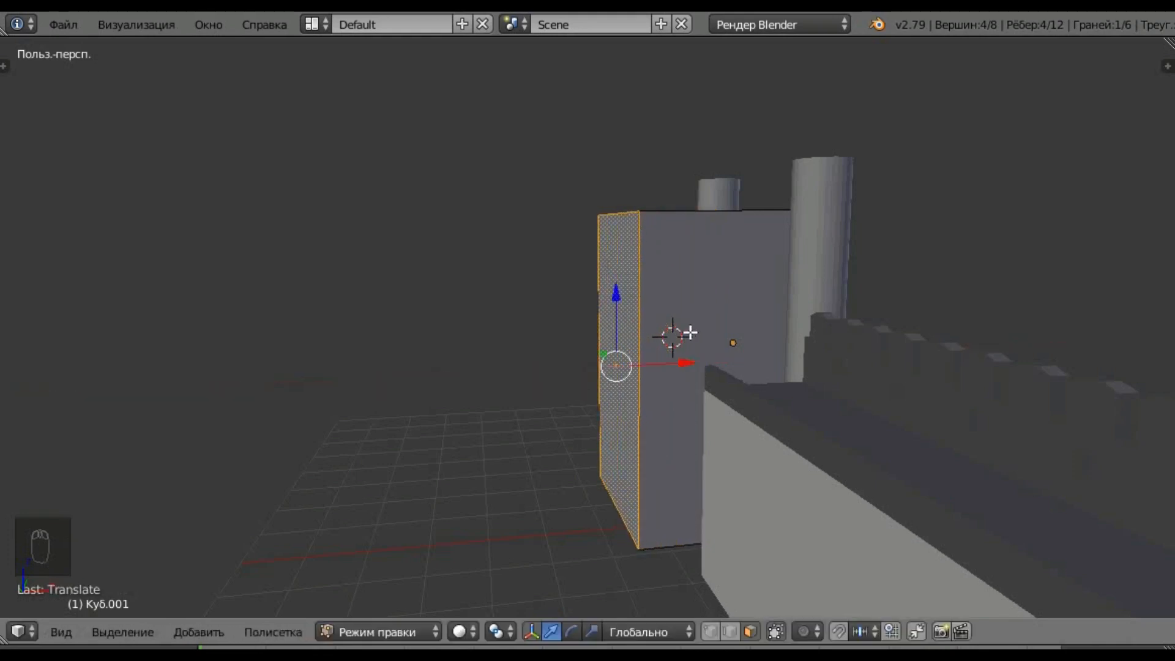
# Select the gate block's front face and examine its fit between the towers from several angles.
pyautogui.moveTo(674, 333); pyautogui.dragTo(783, 340, button='middle')
pyautogui.scroll(-2, 783, 340)
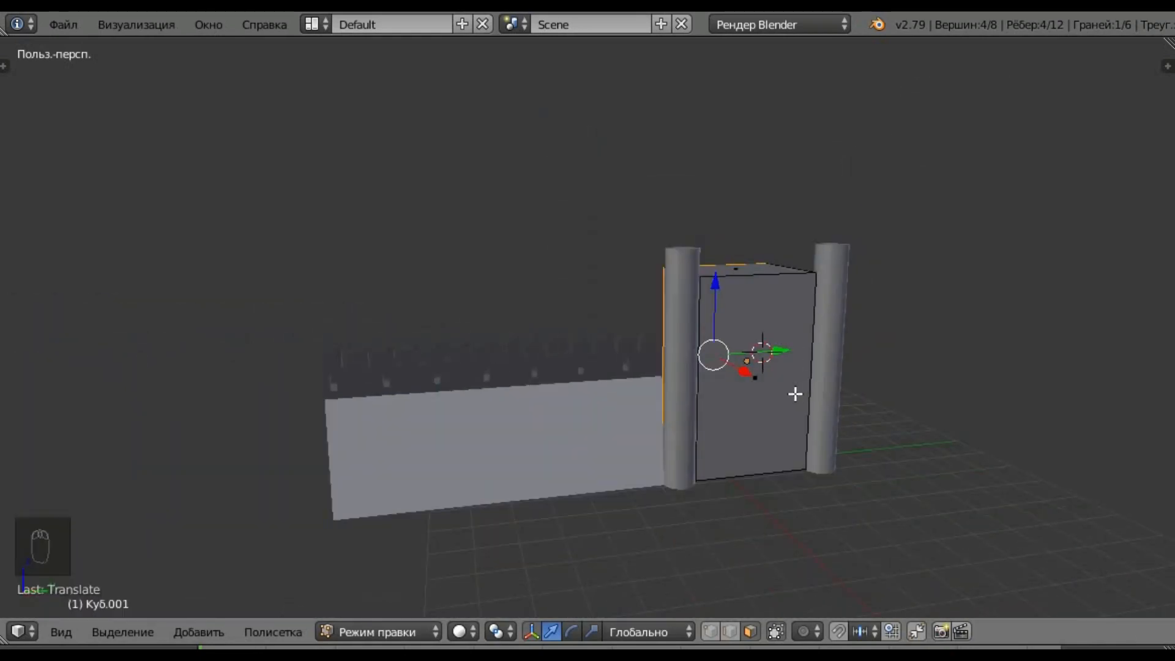
pyautogui.scroll(3, 752, 343)
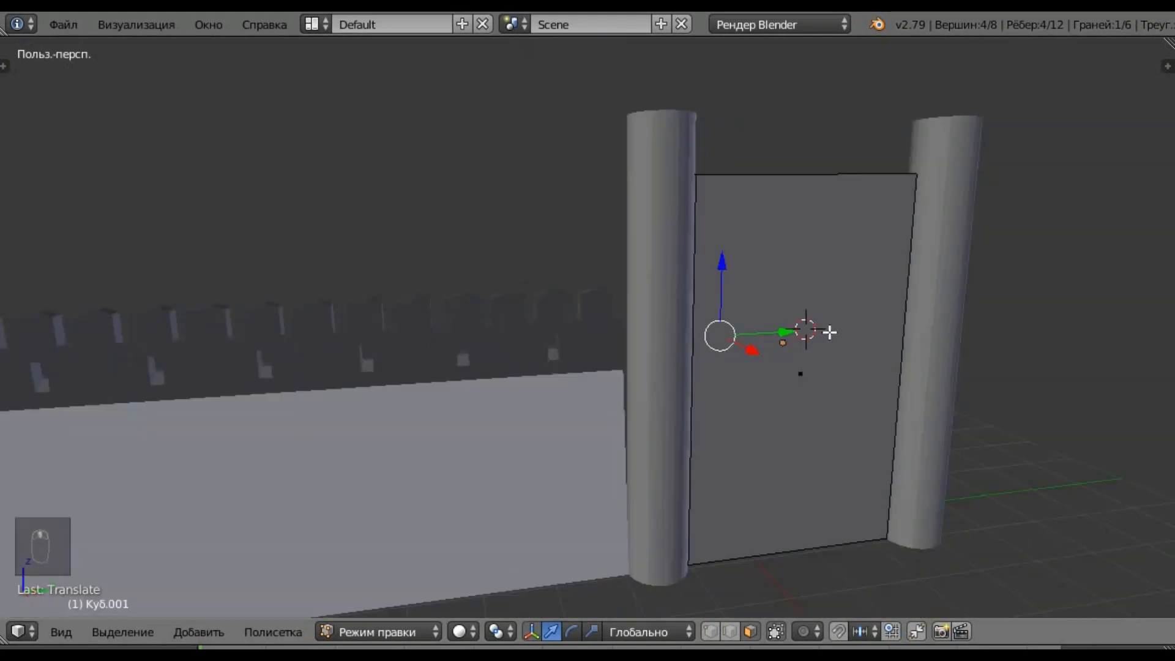
pyautogui.moveTo(829, 333); pyautogui.dragTo(816, 375, button='middle')
pyautogui.rightClick(825, 413)
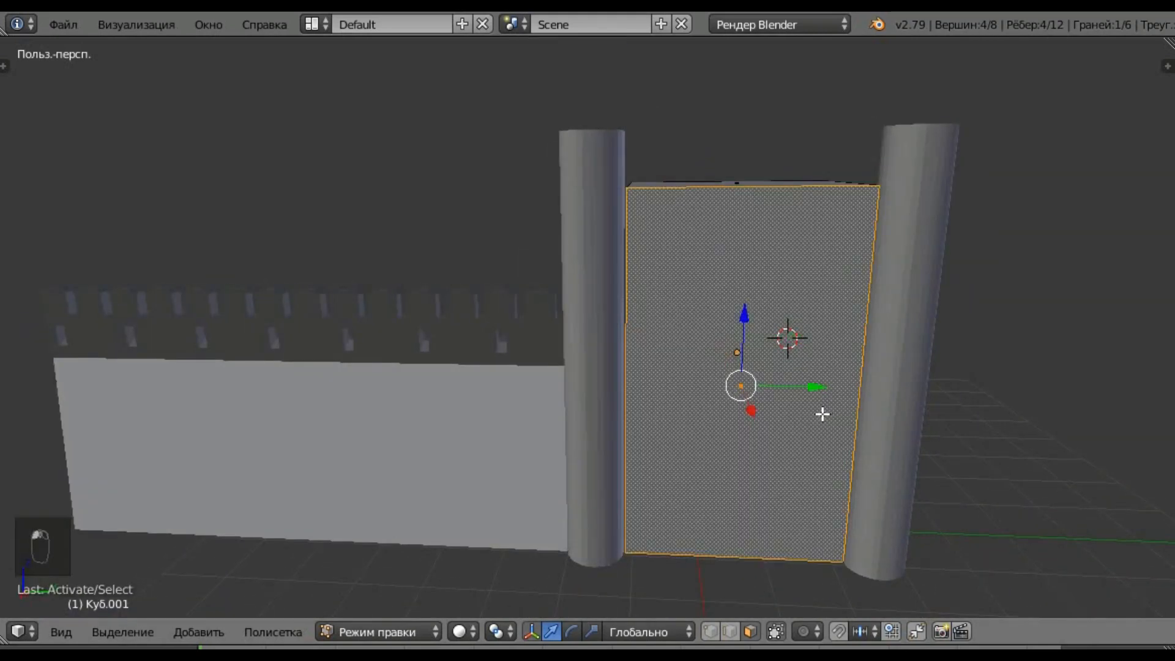
pyautogui.moveTo(818, 422); pyautogui.dragTo(812, 404, button='middle')
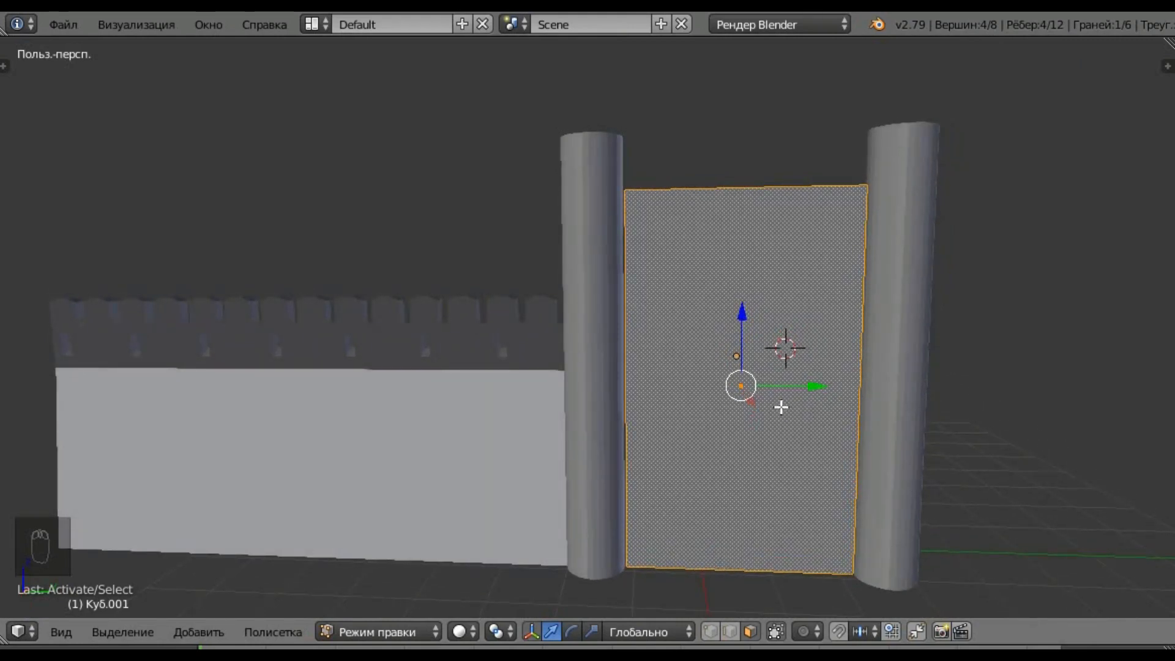
pyautogui.scroll(2, 781, 407)
pyautogui.scroll(-6, 766, 402)
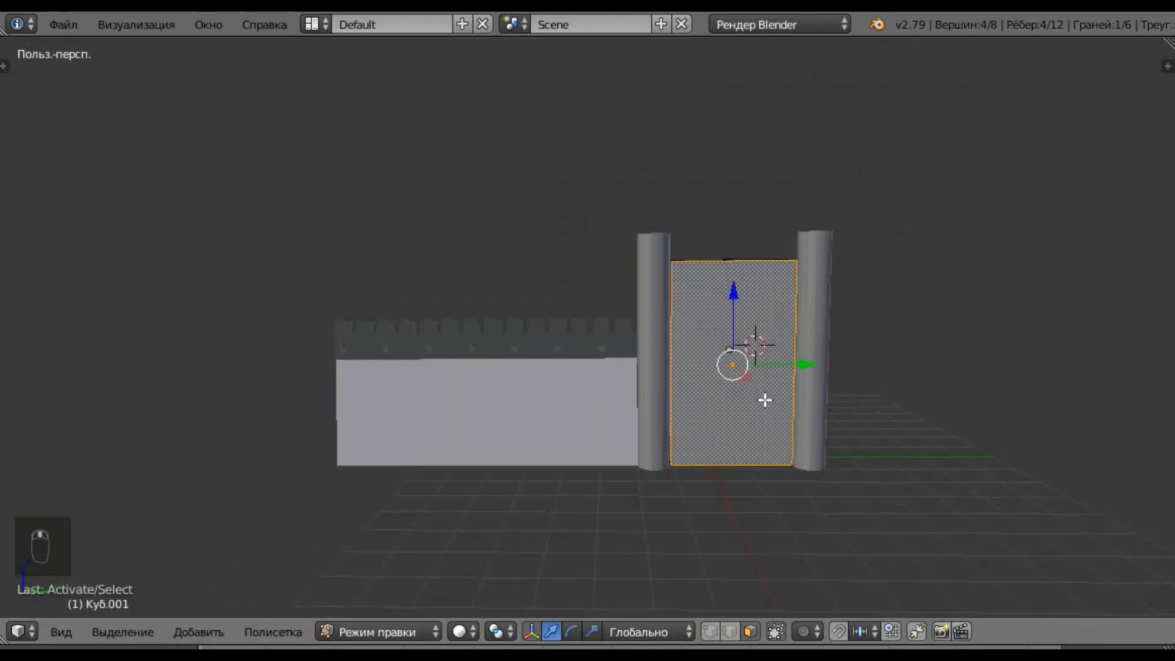
pyautogui.scroll(2, 765, 399)
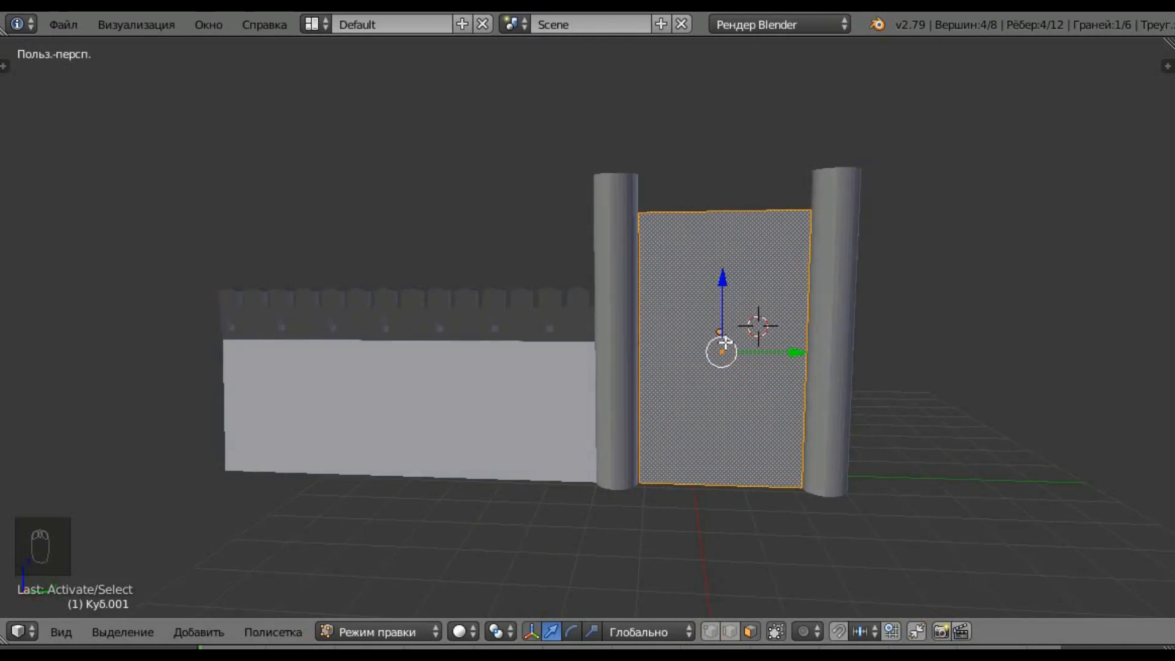
pyautogui.scroll(4, 727, 336)
pyautogui.scroll(-4, 742, 299)
pyautogui.moveTo(751, 324); pyautogui.dragTo(788, 384, button='middle')
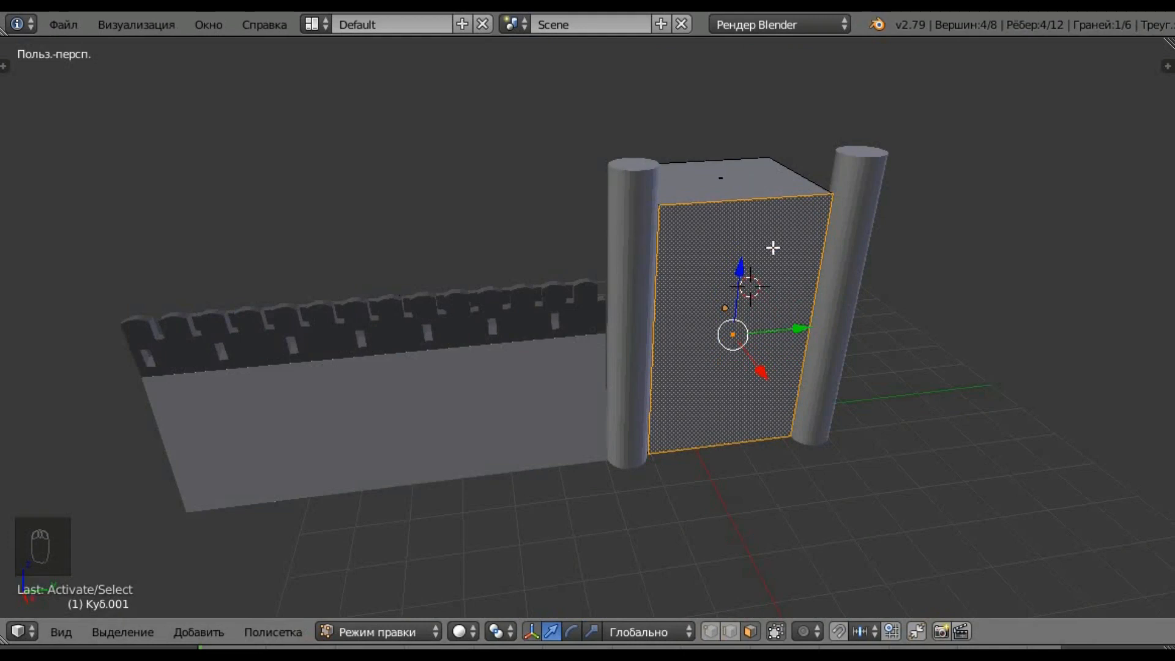
pyautogui.scroll(7, 761, 306)
pyautogui.scroll(-5, 756, 307)
pyautogui.moveTo(748, 323); pyautogui.dragTo(735, 300, button='middle')
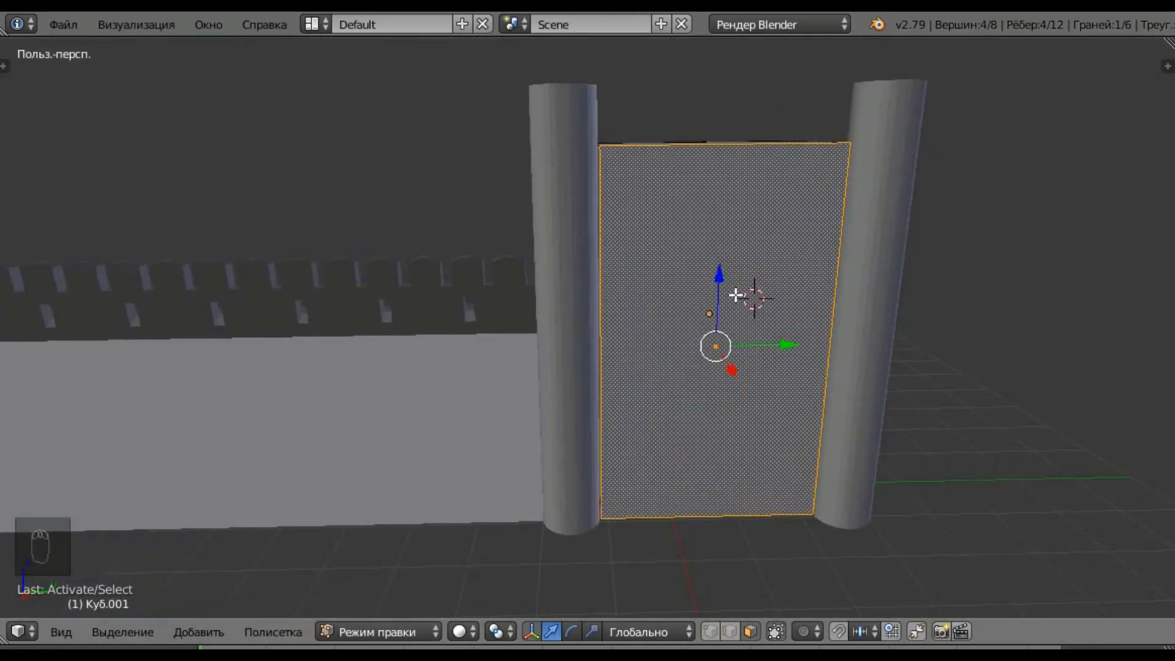
# Add two vertical loop cuts to the gate block, sliding them about 0.86 and 0.85 toward the wall-side tower to form narrow strips.
pyautogui.hotkey('ctrl', 'r')
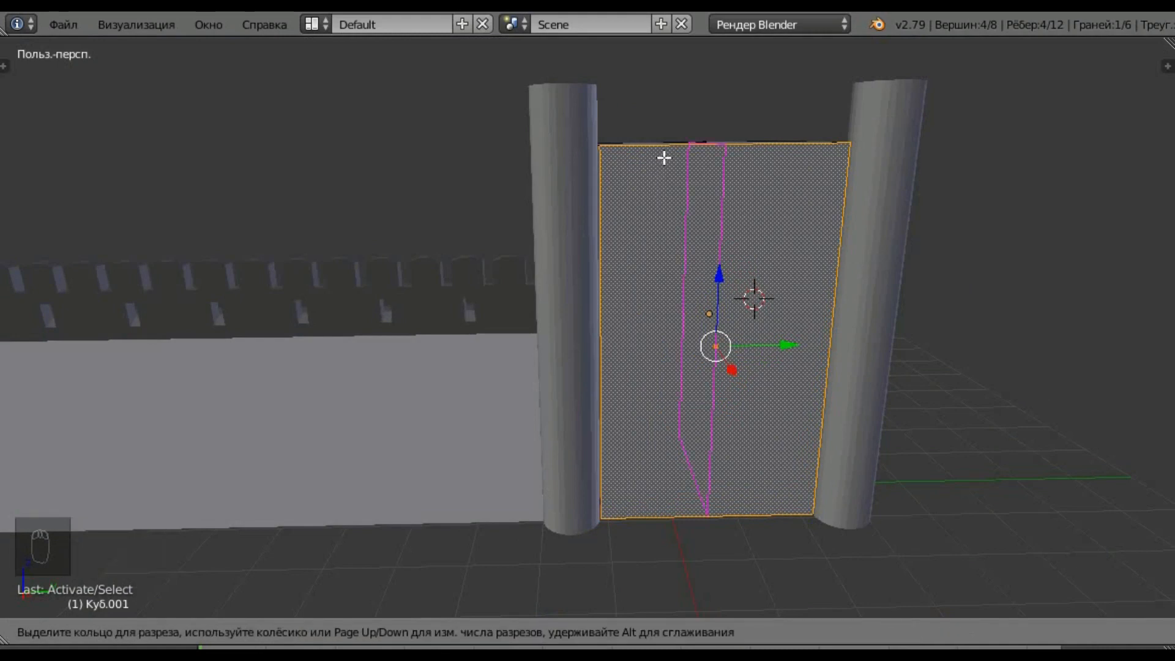
pyautogui.click(663, 157)
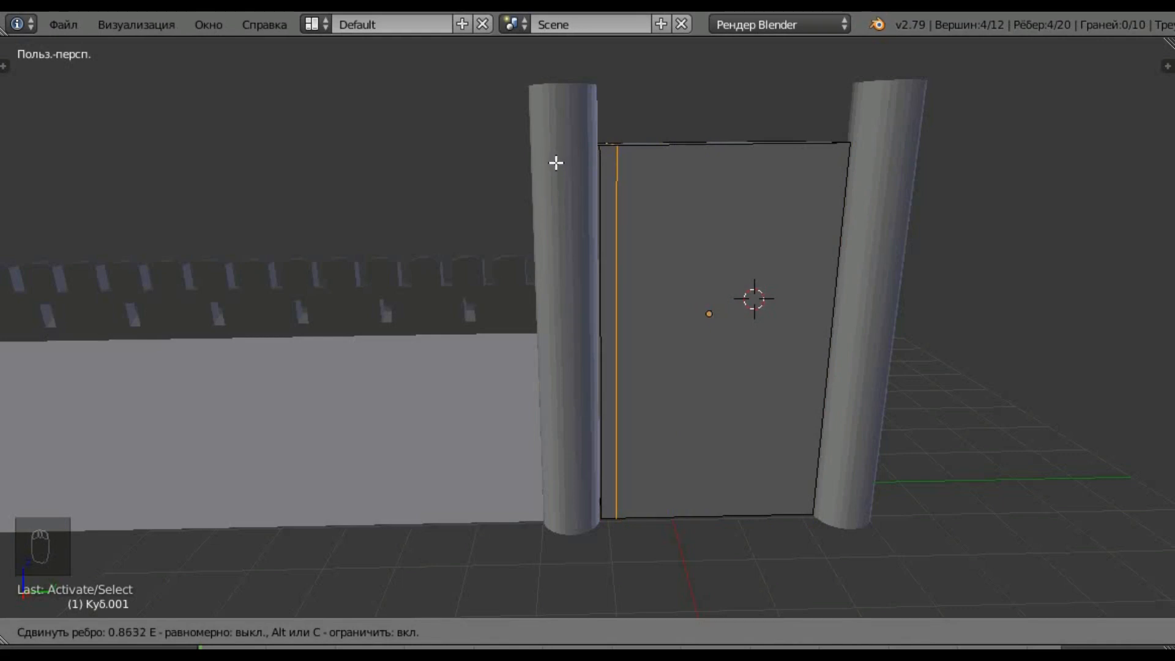
pyautogui.click(554, 164)
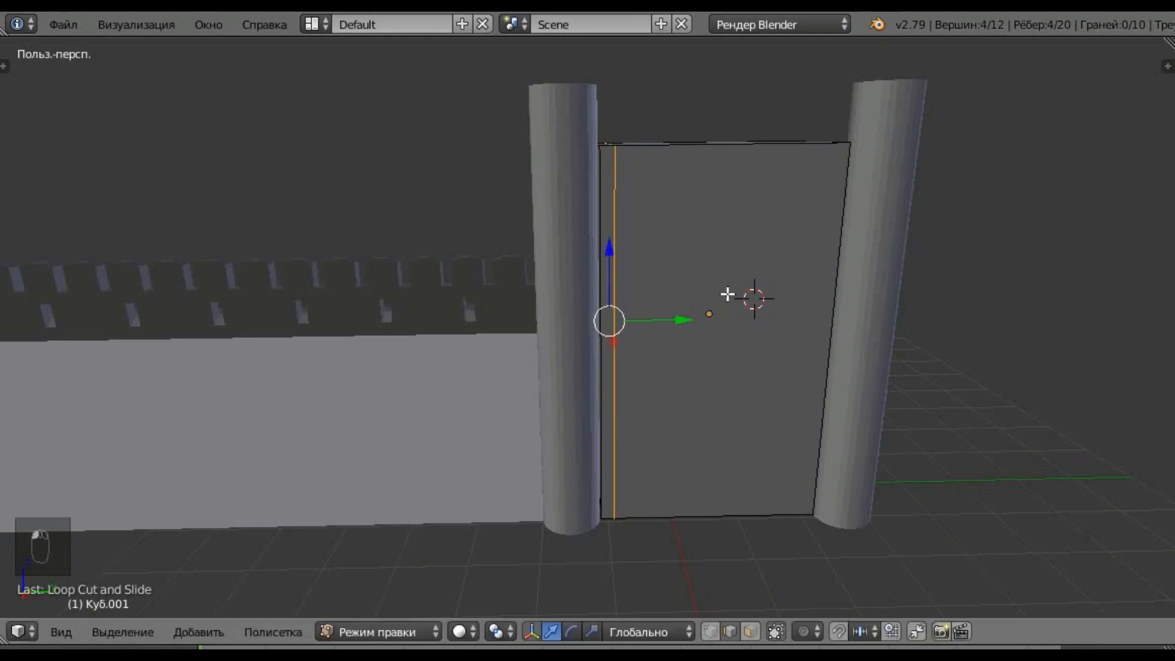
pyautogui.hotkey('ctrl', 'r')
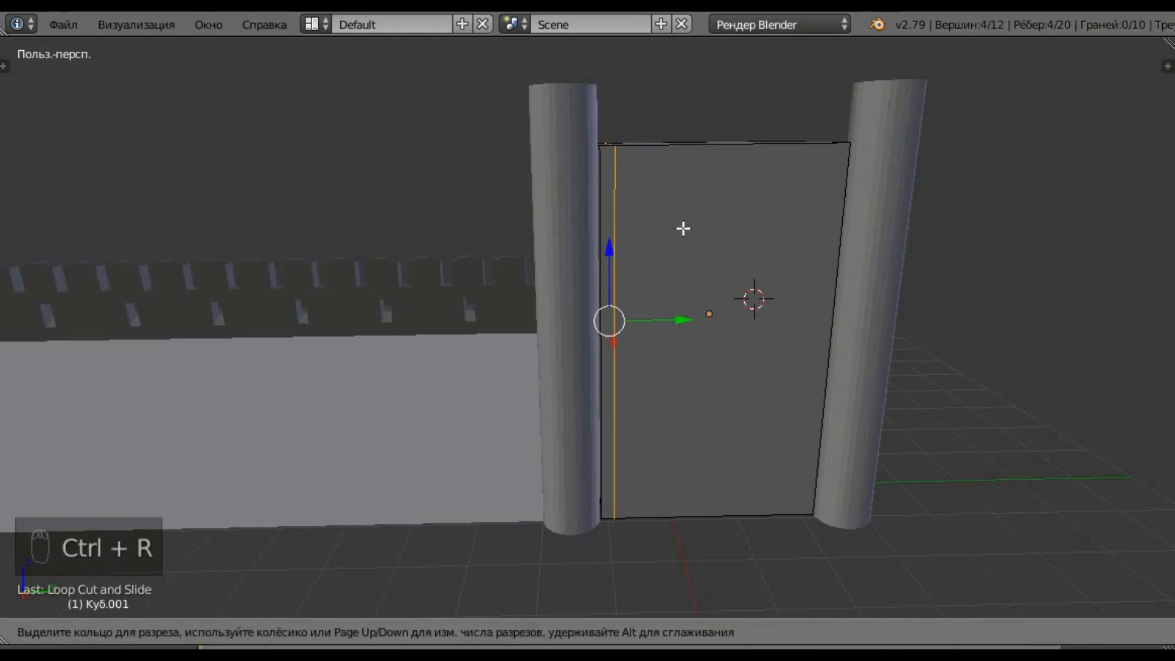
pyautogui.click(582, 171)
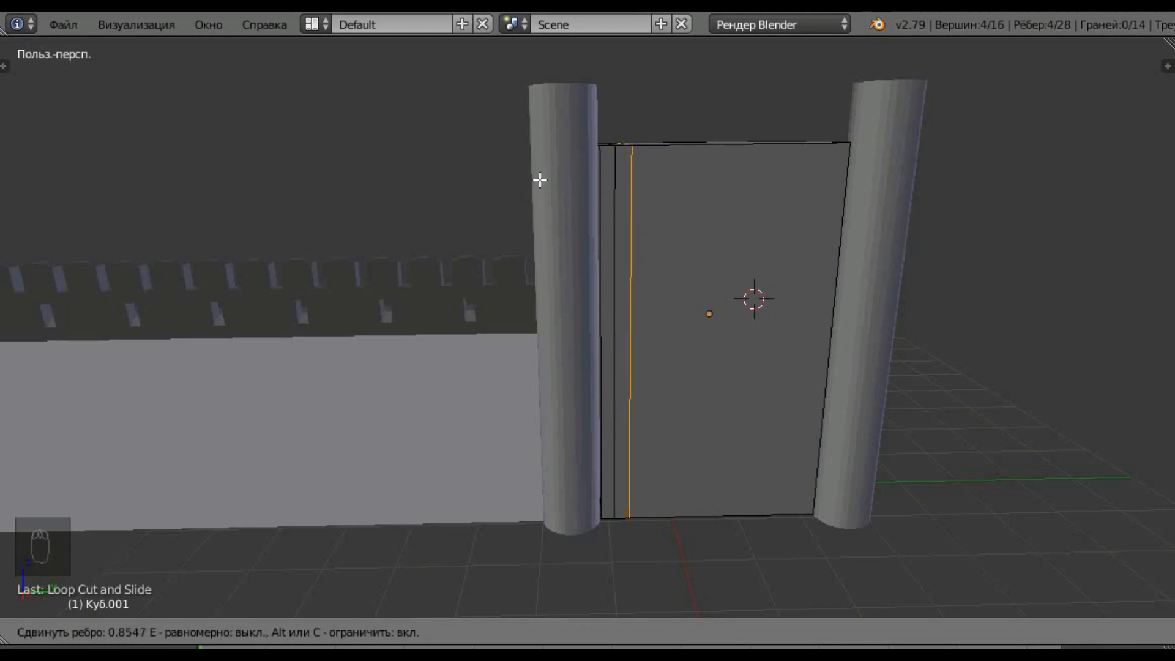
pyautogui.click(539, 179)
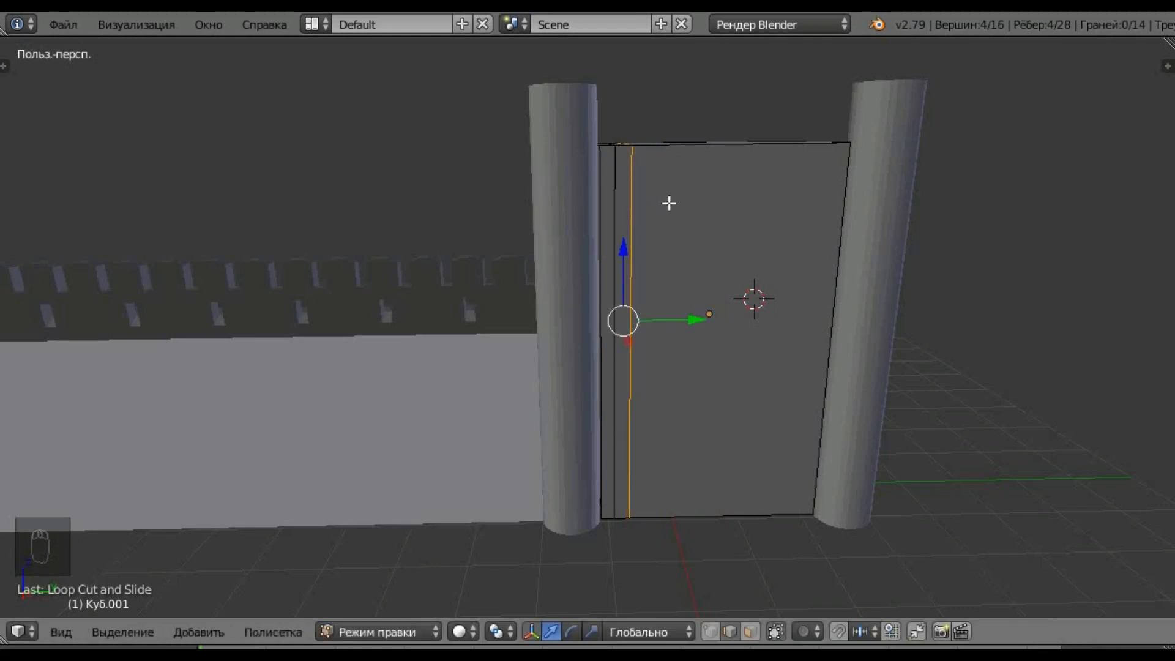
# Add a third vertical loop cut beside the previous two, slid about 0.86 toward the wall-side tower.
pyautogui.hotkey('ctrl', 'r')
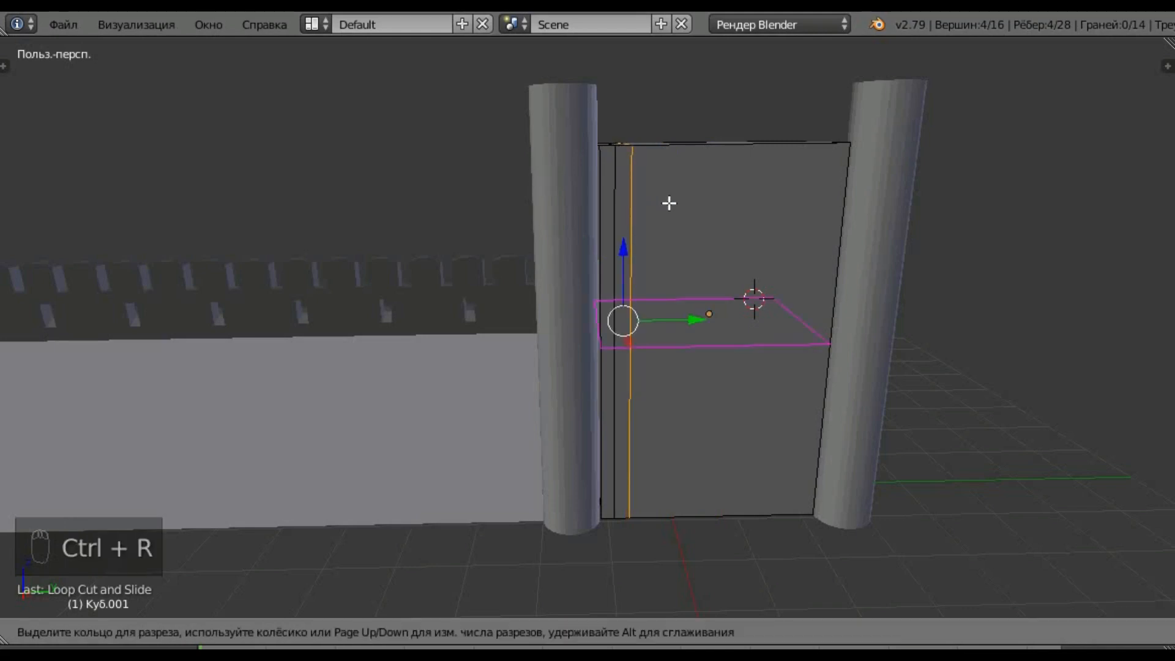
pyautogui.click(682, 155)
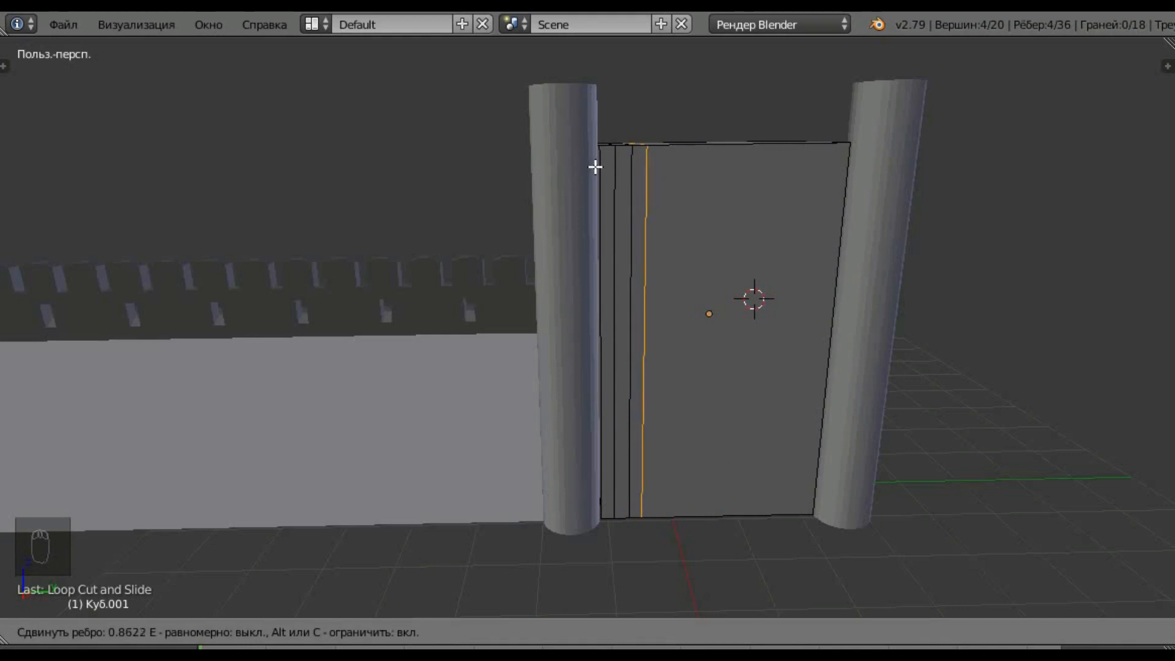
pyautogui.click(598, 166)
pyautogui.moveTo(697, 233); pyautogui.dragTo(709, 256, button='middle')
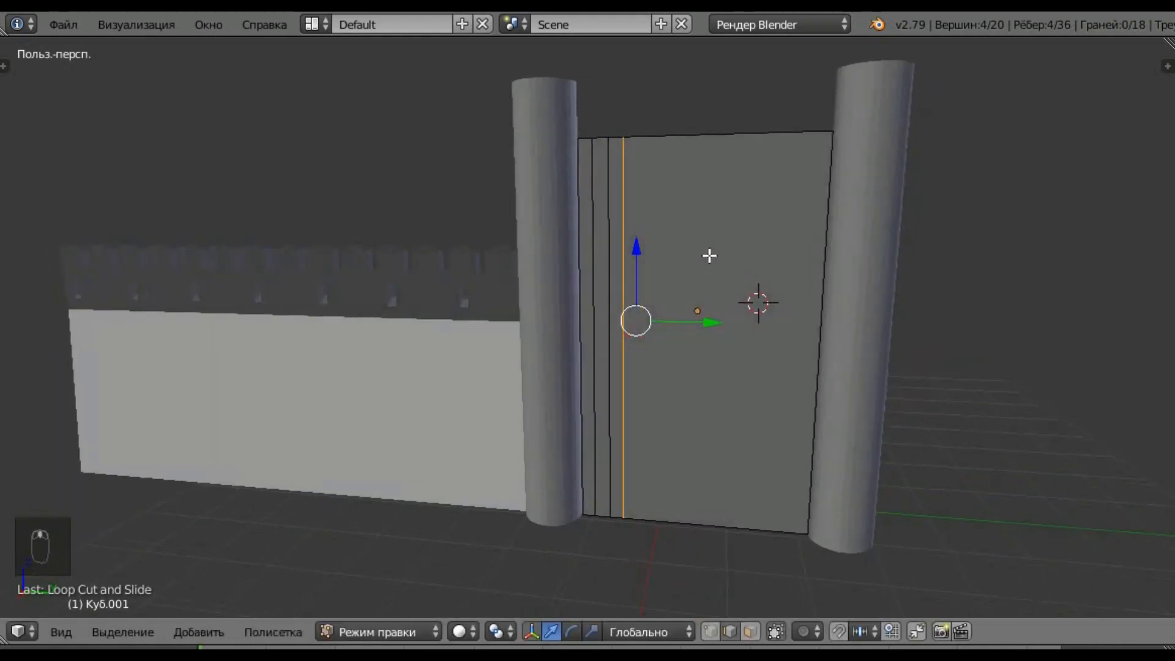
pyautogui.scroll(5, 608, 304)
pyautogui.moveTo(609, 304); pyautogui.dragTo(695, 299, button='middle')
pyautogui.scroll(-7, 696, 300)
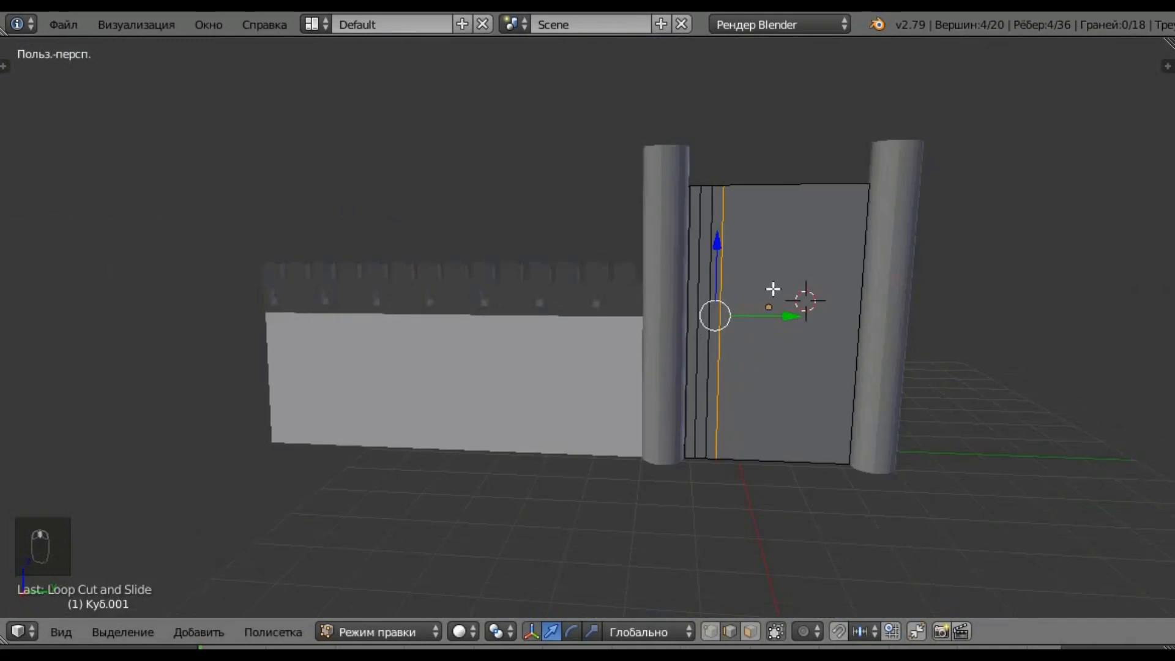
# Try a fourth vertical loop cut near the middle of the gate block's remaining wide section.
pyautogui.hotkey('ctrl', 'r')
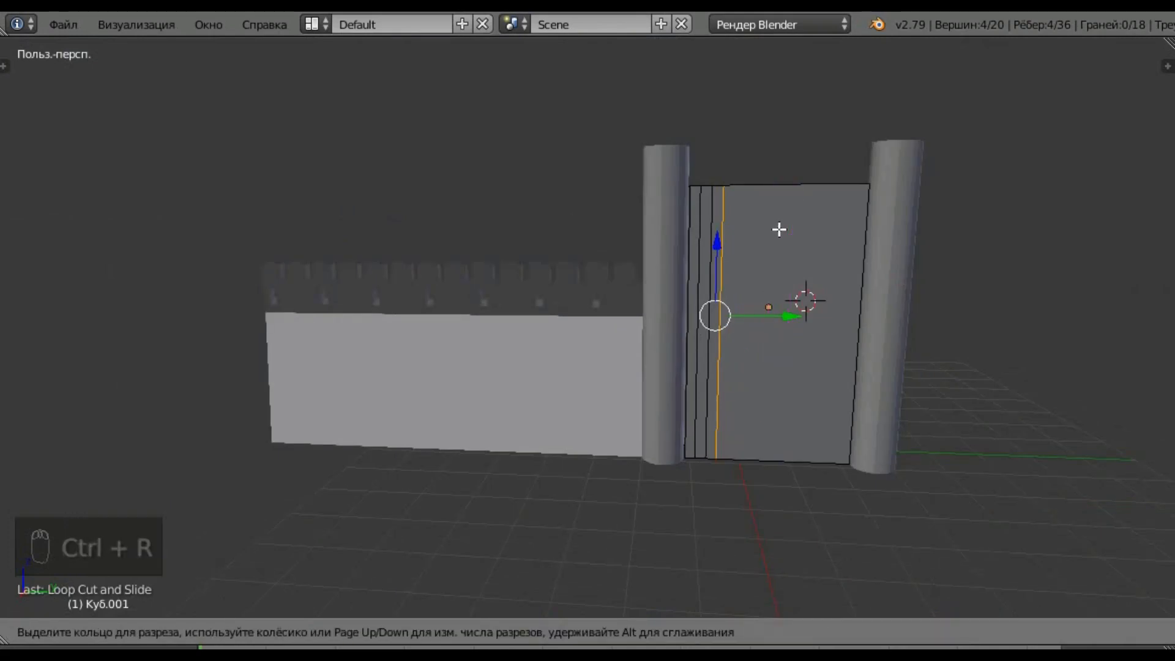
pyautogui.click(779, 204)
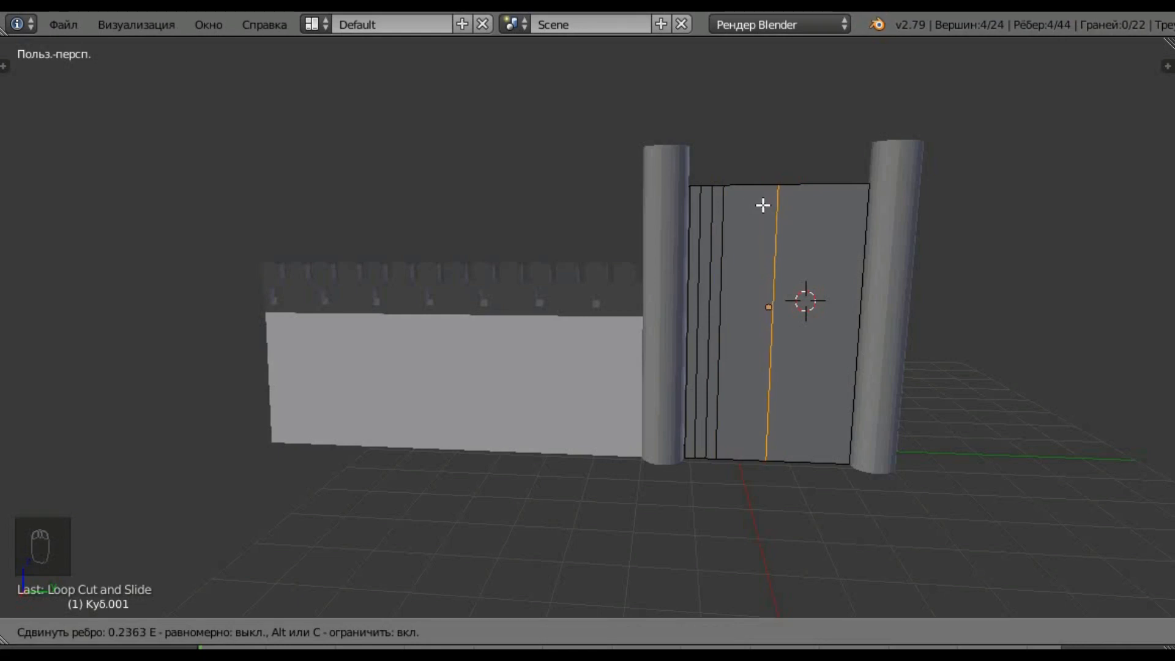
pyautogui.click(765, 212)
pyautogui.moveTo(779, 246)
pyautogui.mouseDown(button='middle')
pyautogui.moveTo(839, 329)
pyautogui.moveTo(787, 331)
pyautogui.moveTo(761, 270)
pyautogui.moveTo(777, 262)
pyautogui.mouseUp(button='middle')
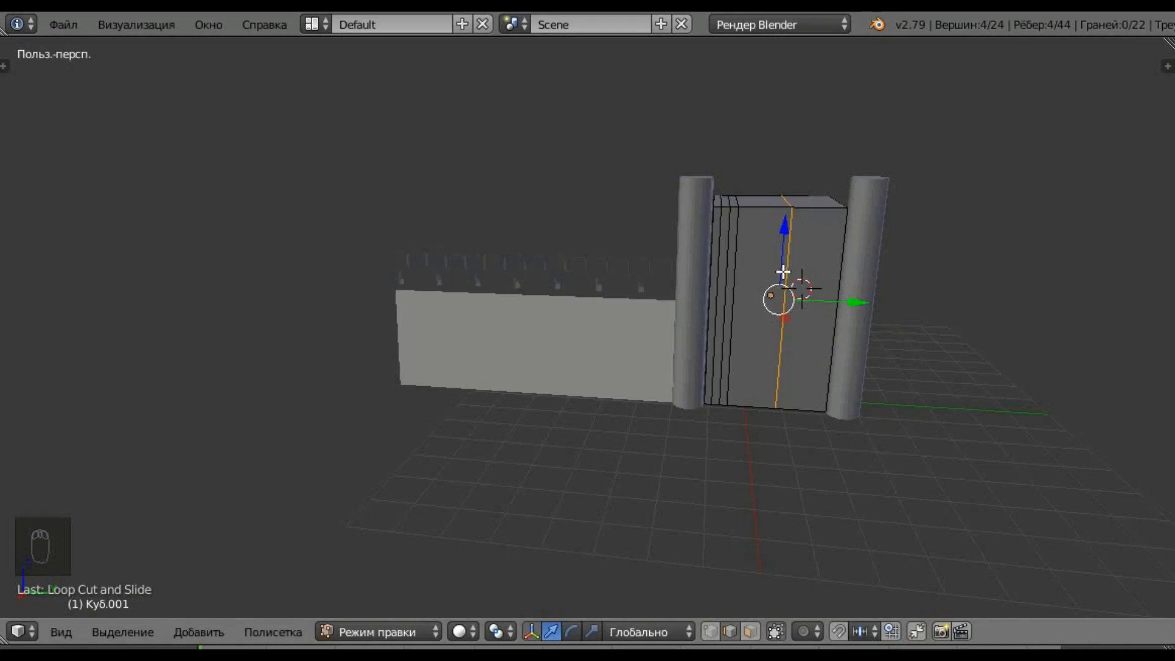
# Undo all the vertical loop cuts on the gate block and the front face selection made before them.
pyautogui.hotkey('ctrl', 'z')
pyautogui.hotkey('ctrl', 'z')
pyautogui.hotkey('ctrl', 'z')
pyautogui.hotkey('ctrl', 'z')
pyautogui.hotkey('ctrl', 'z')
pyautogui.hotkey('ctrl', 'z')
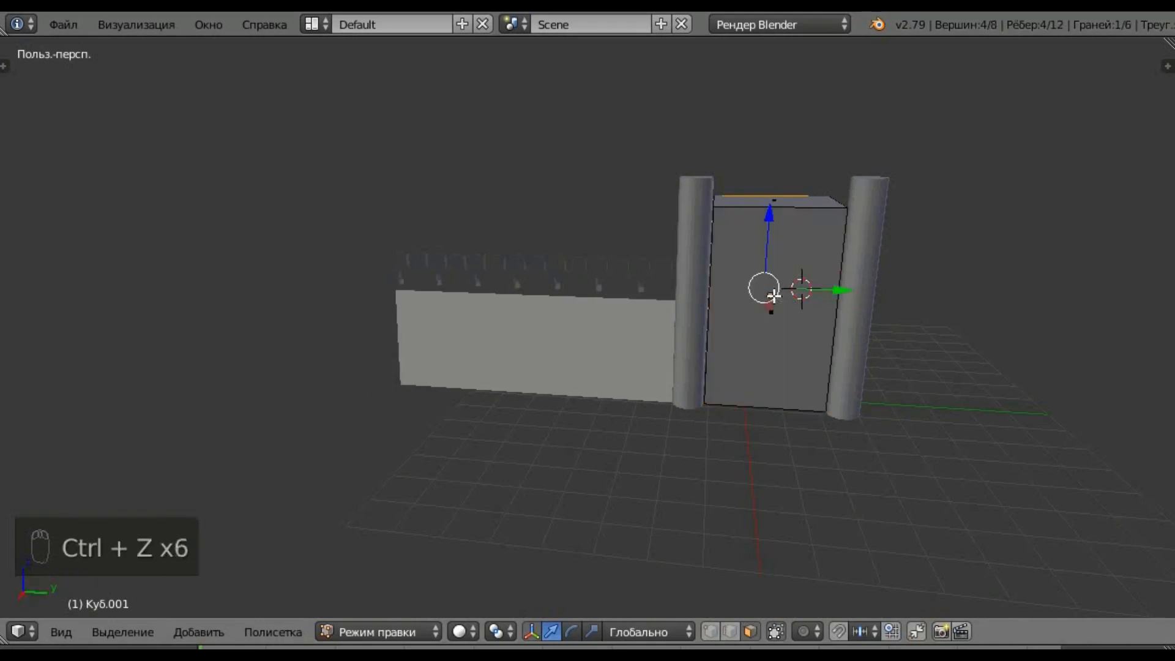
# Add one vertical loop cut exactly through the middle of the gate block, without sliding it.
pyautogui.moveTo(787, 294)
pyautogui.mouseDown(button='middle')
pyautogui.moveTo(968, 343)
pyautogui.moveTo(865, 326)
pyautogui.moveTo(784, 282)
pyautogui.mouseUp(button='middle')
pyautogui.hotkey('ctrl', 'r')
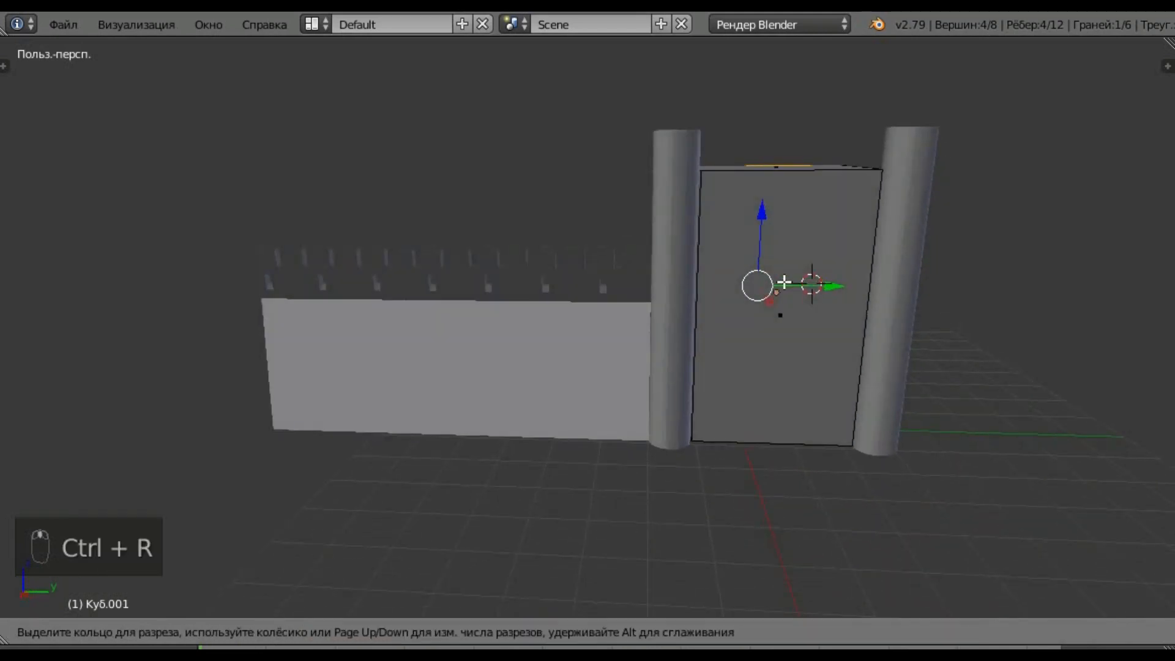
pyautogui.click(771, 199)
pyautogui.rightClick(850, 275)
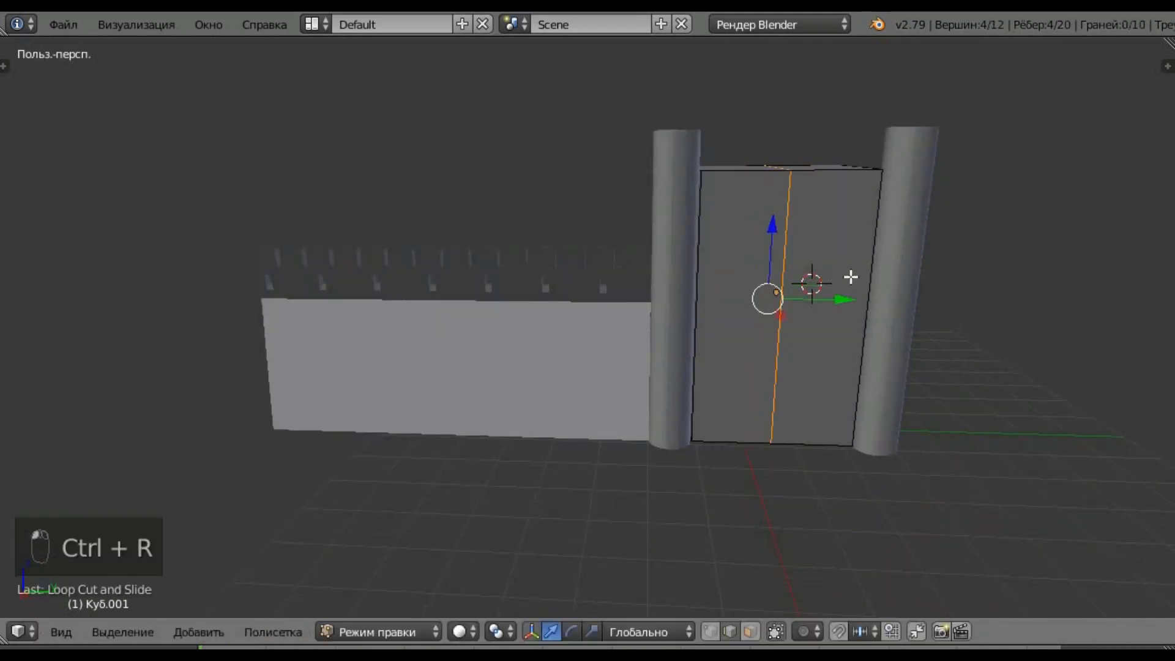
pyautogui.moveTo(793, 334); pyautogui.dragTo(789, 282, button='middle')
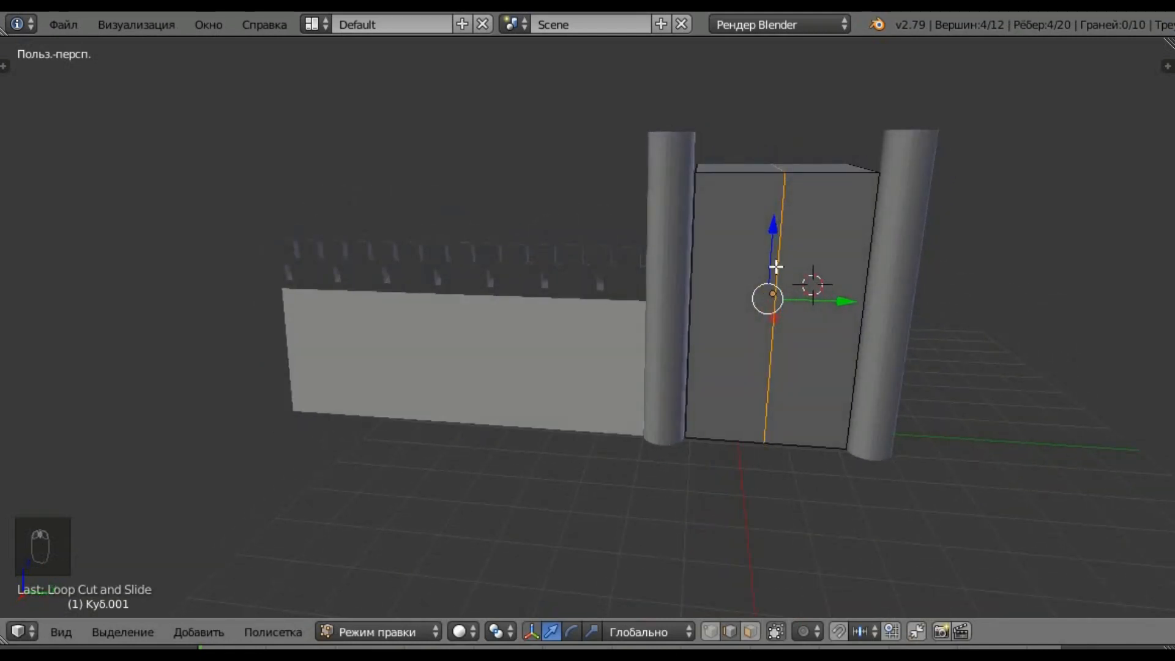
pyautogui.hotkey('ctrl', 'r')
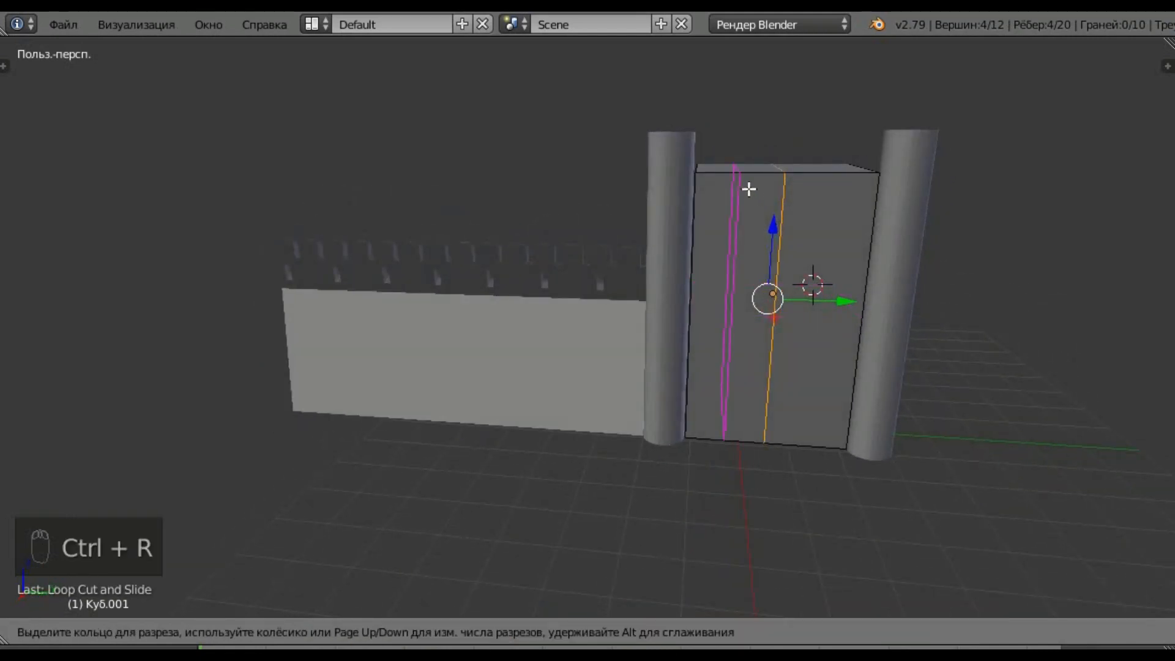
pyautogui.scroll(1, 748, 189)
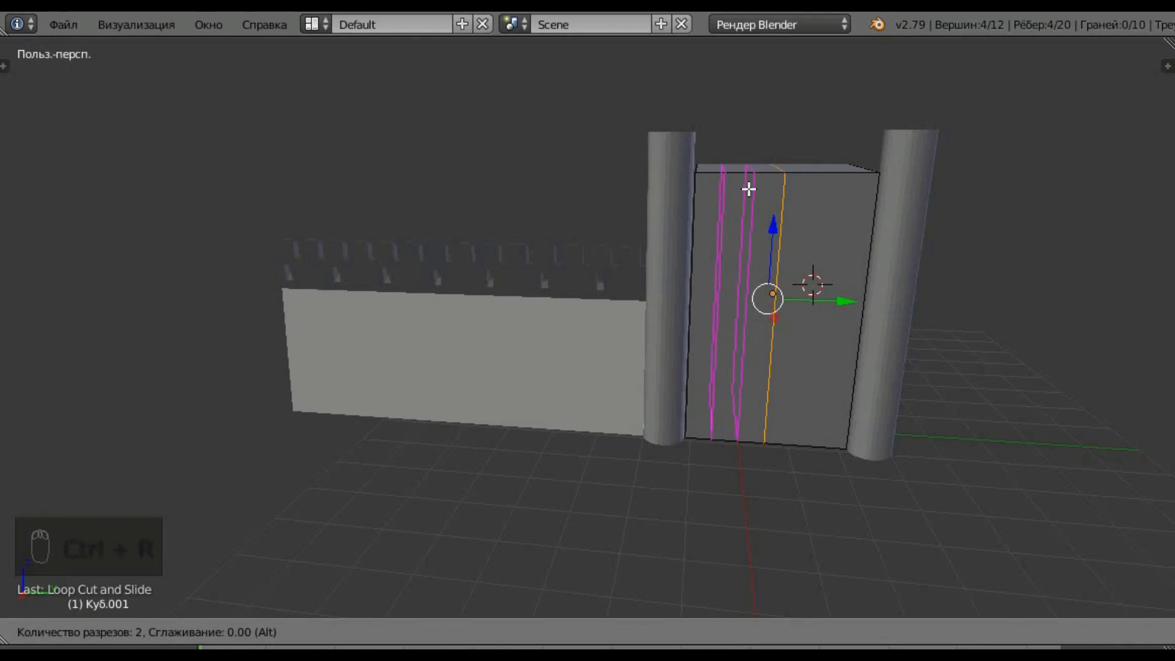
pyautogui.rightClick(748, 189)
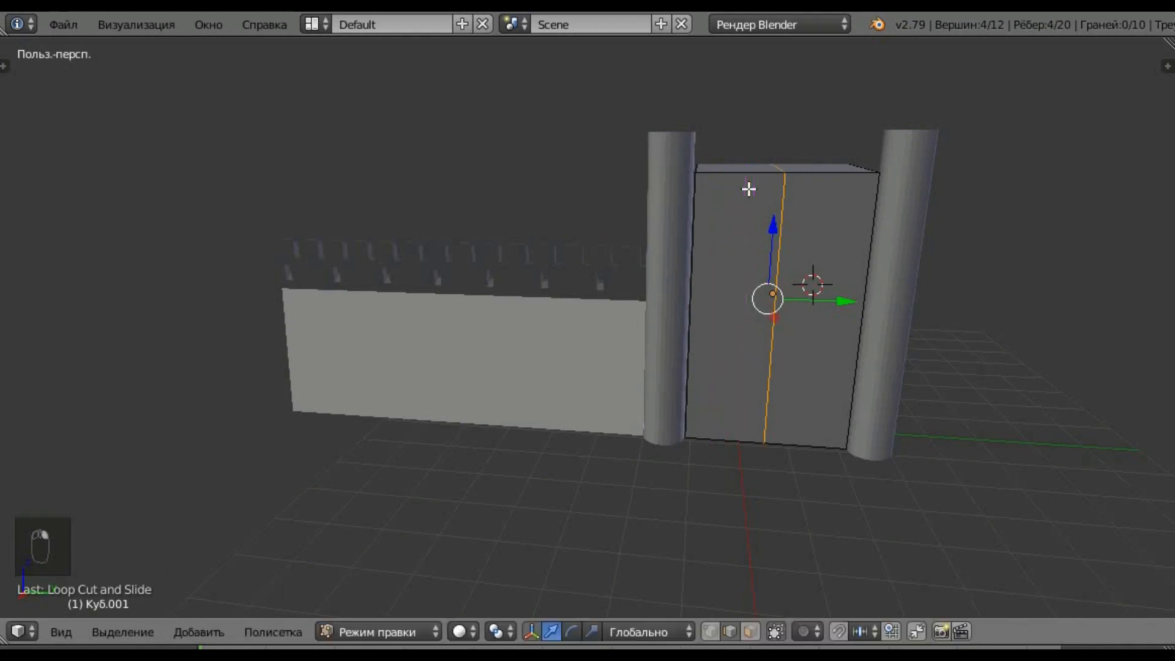
# Add a vertical loop cut to the wall-side half of the gate block and slide it toward the wall-side tower.
pyautogui.hotkey('ctrl', 'r')
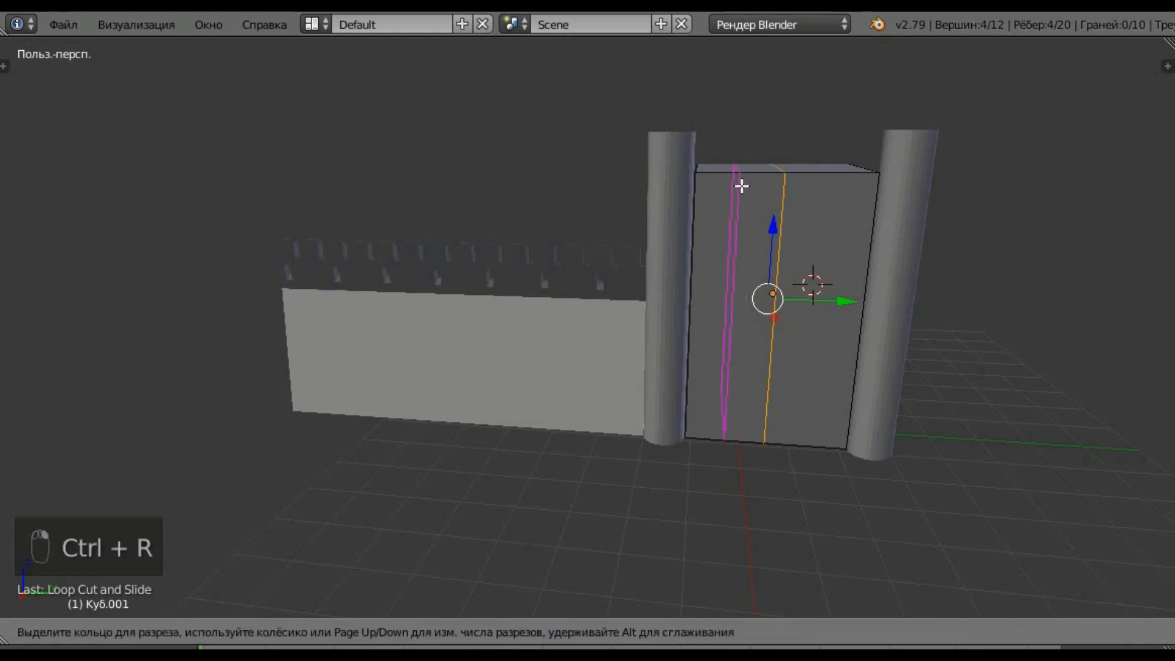
pyautogui.click(740, 184)
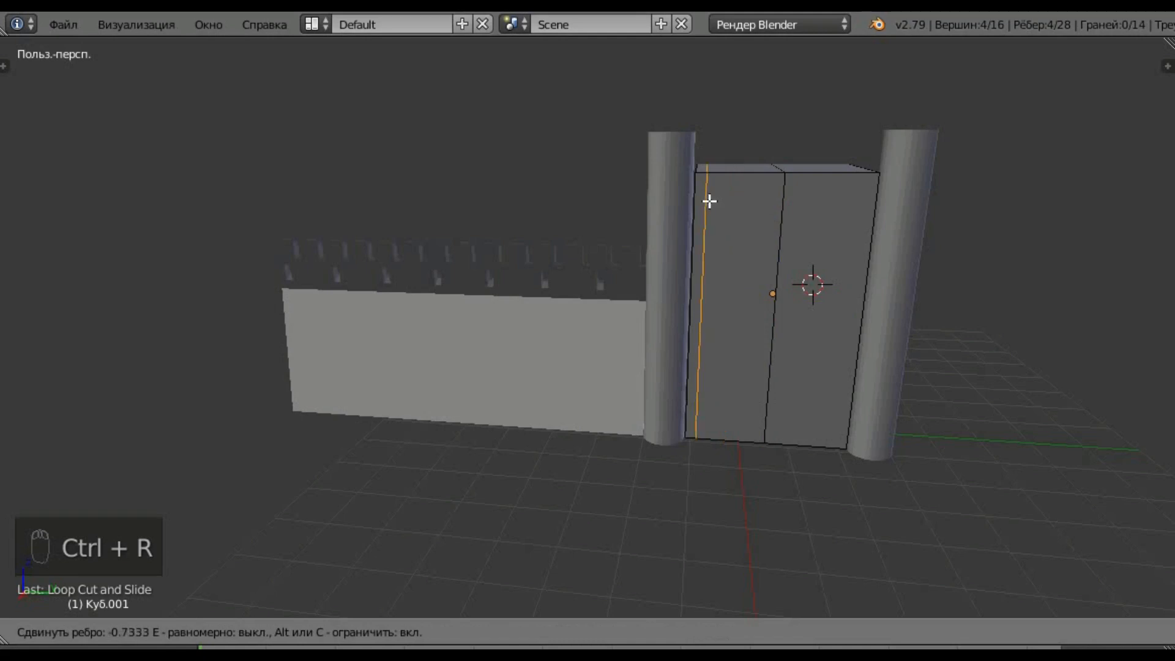